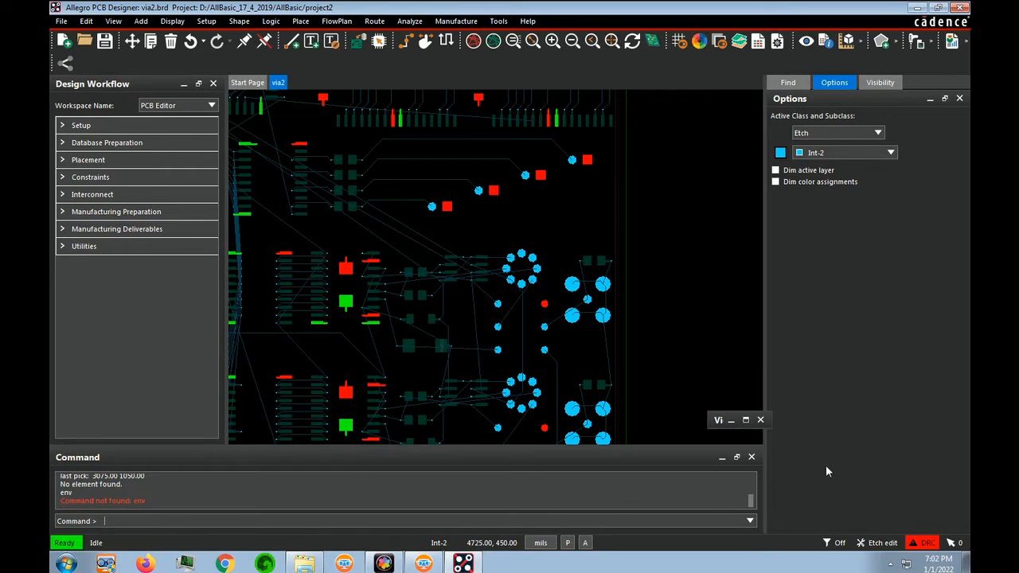
- List the defined aliases and function keys with the alias command and save the listing as myenv in the project2 folder
text(alias)
key(Return)
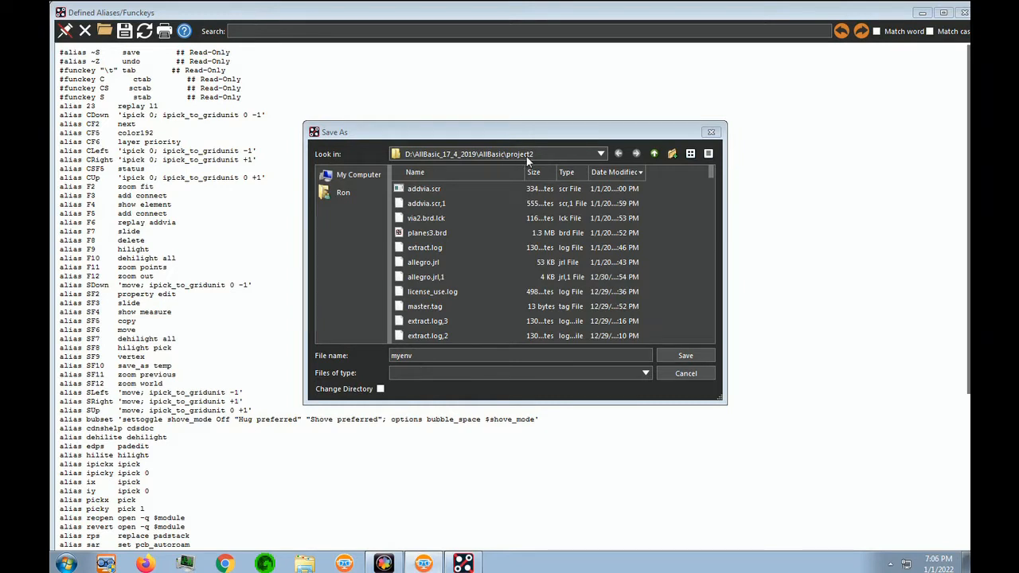
click(415, 356)
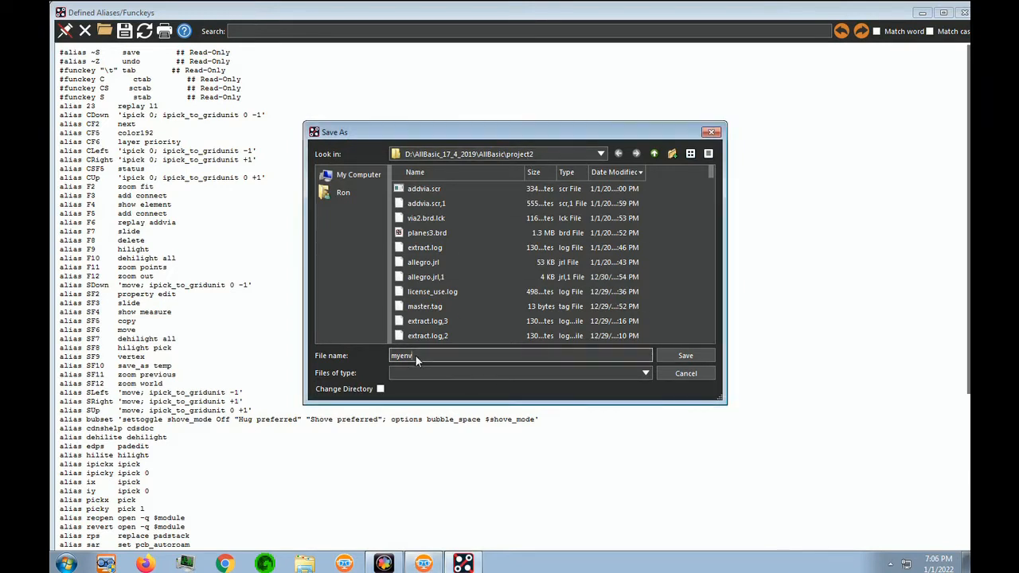
click(686, 356)
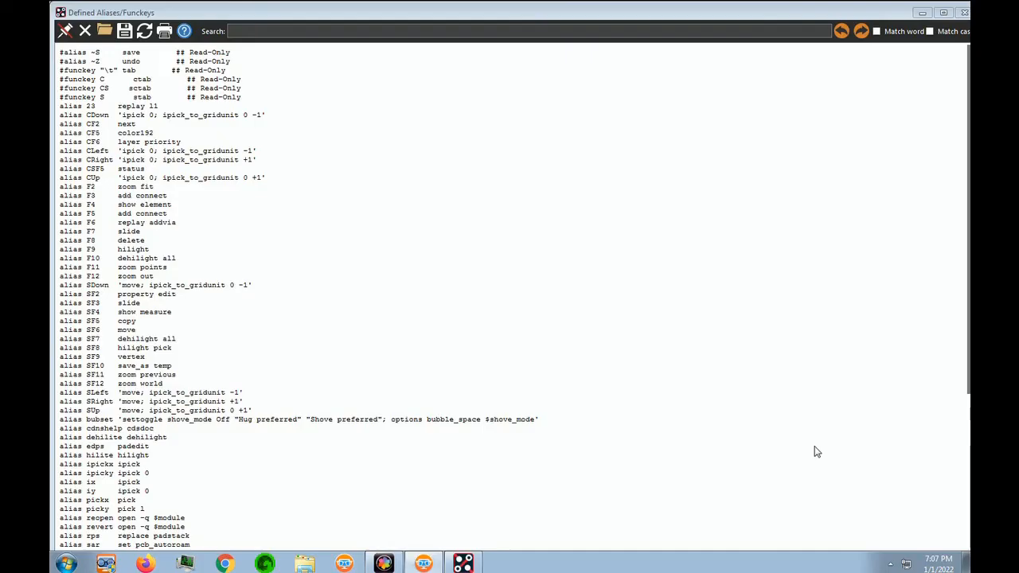
click(964, 12)
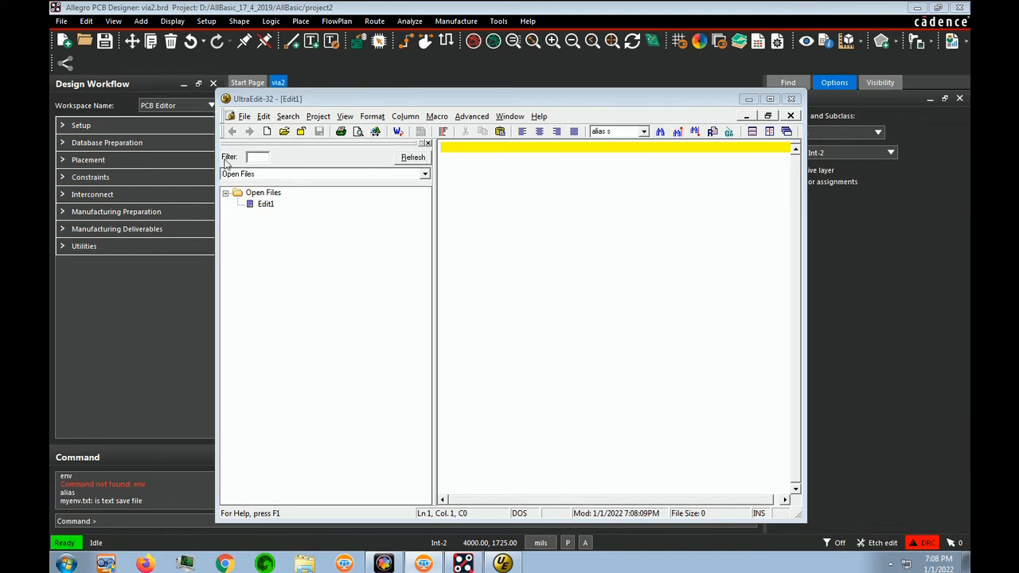
- In UltraEdit, rename myenv.txt in the project2 folder to myenv without an extension and open it
key(ctrl+o)
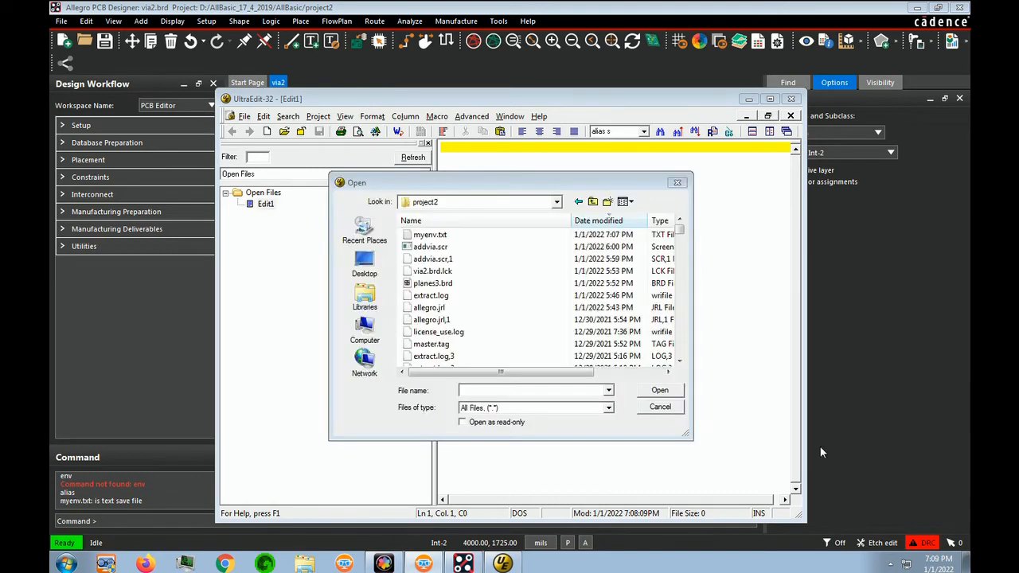
click(460, 236)
click(455, 239)
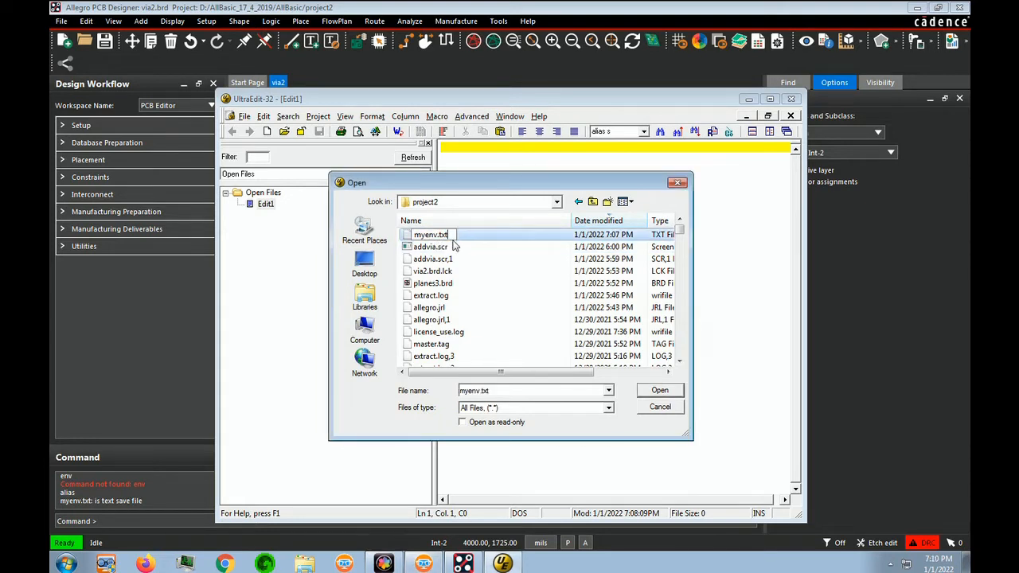
key(BackSpace)
key(BackSpace)
key(BackSpace)
key(BackSpace)
key(Return)
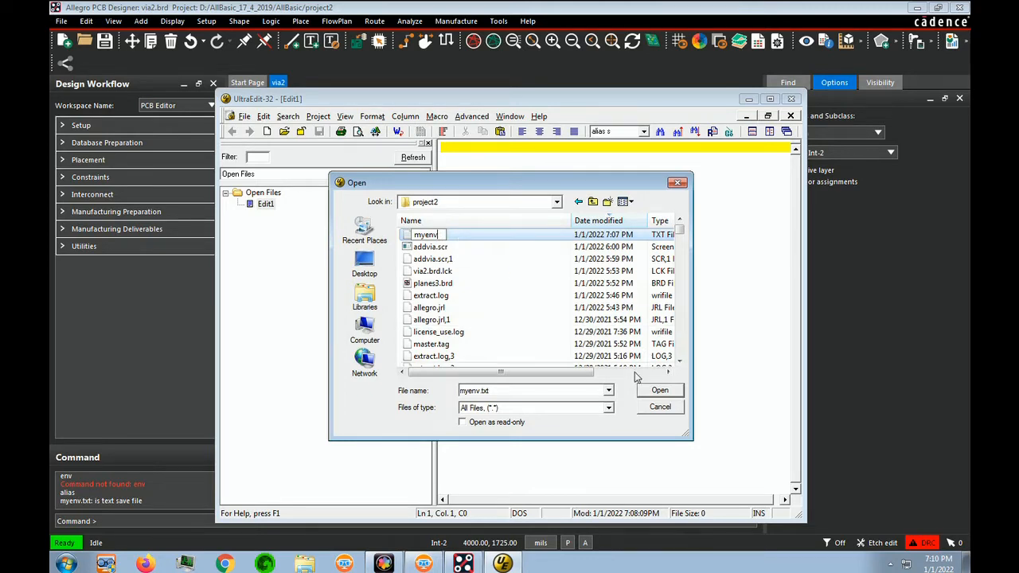
click(660, 391)
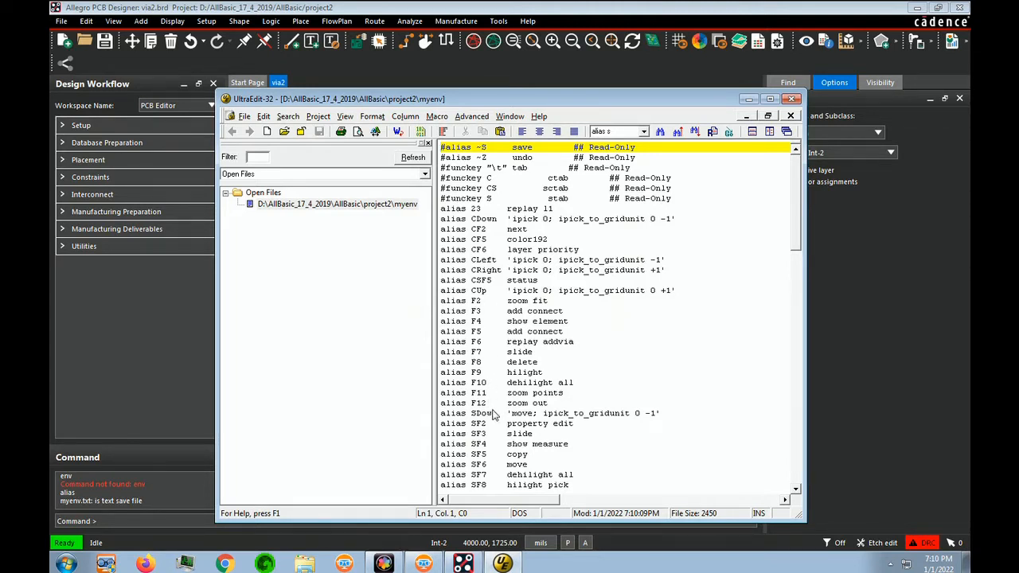
- Delete everything in myenv from the alias SDown line to the end, plus the lines above alias F2
click(444, 416)
drag(443, 415, 587, 510)
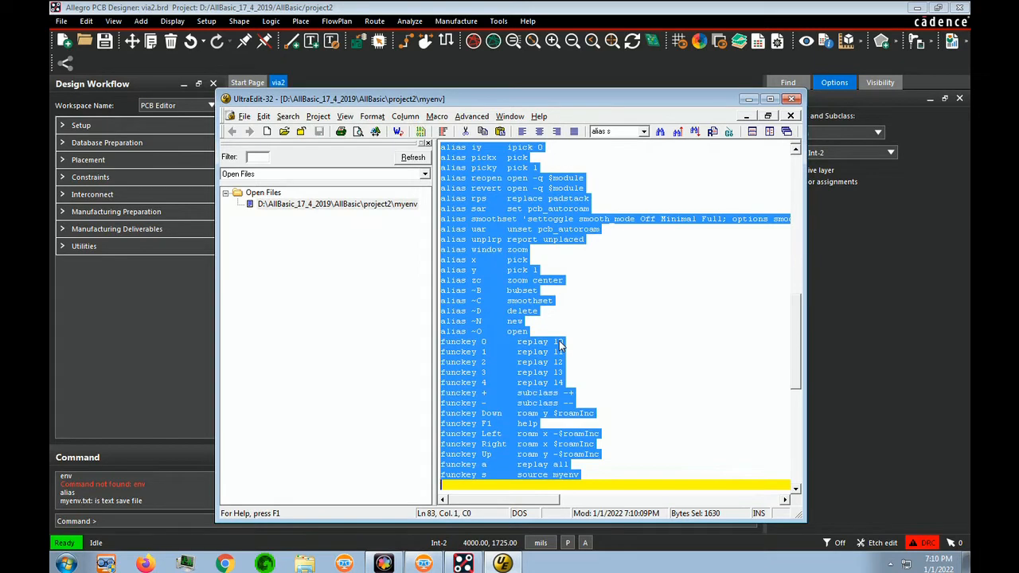
key(Delete)
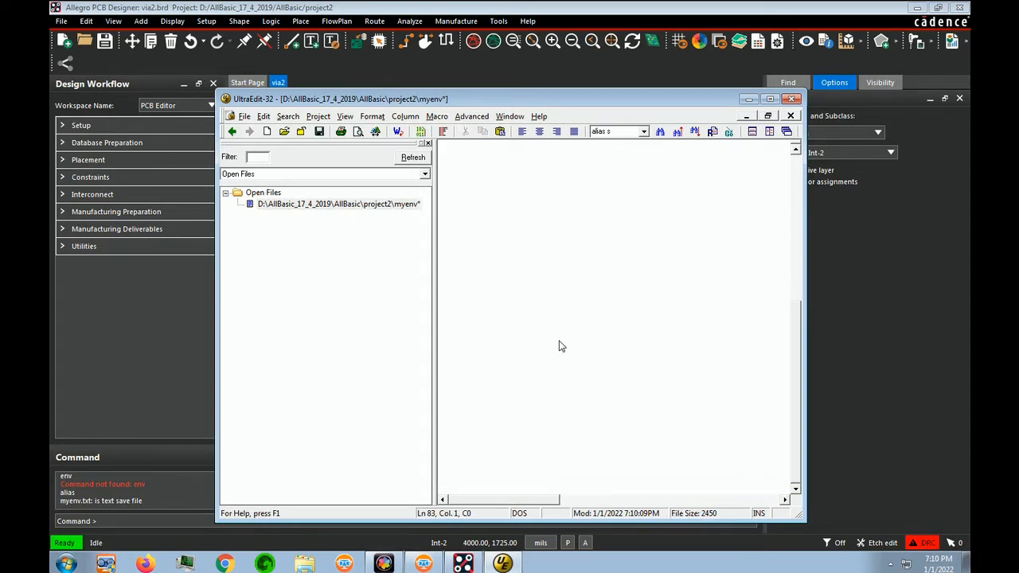
scroll(579, 401, up, 5)
scroll(579, 401, up, 4)
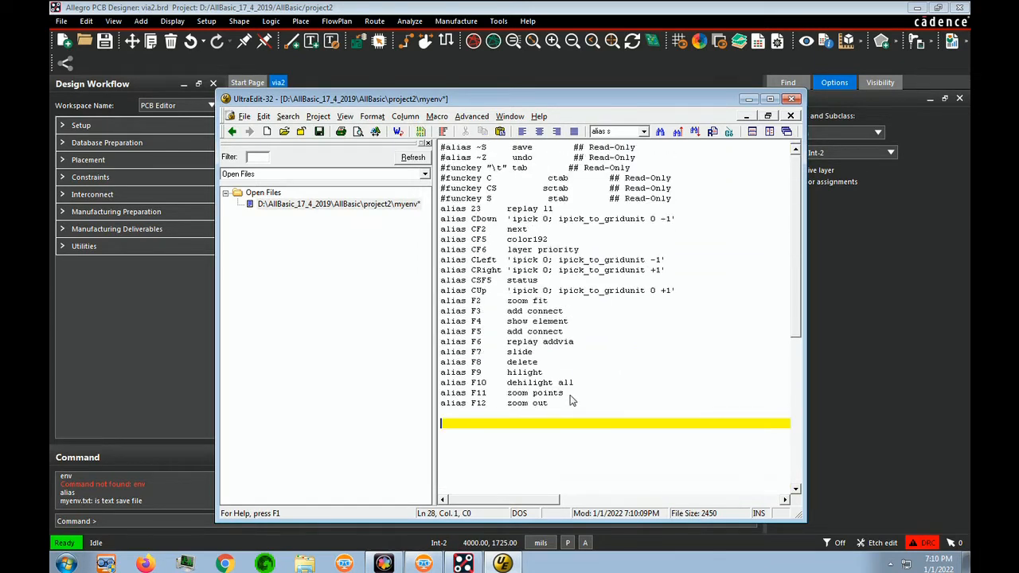
click(443, 150)
drag(443, 150, 717, 294)
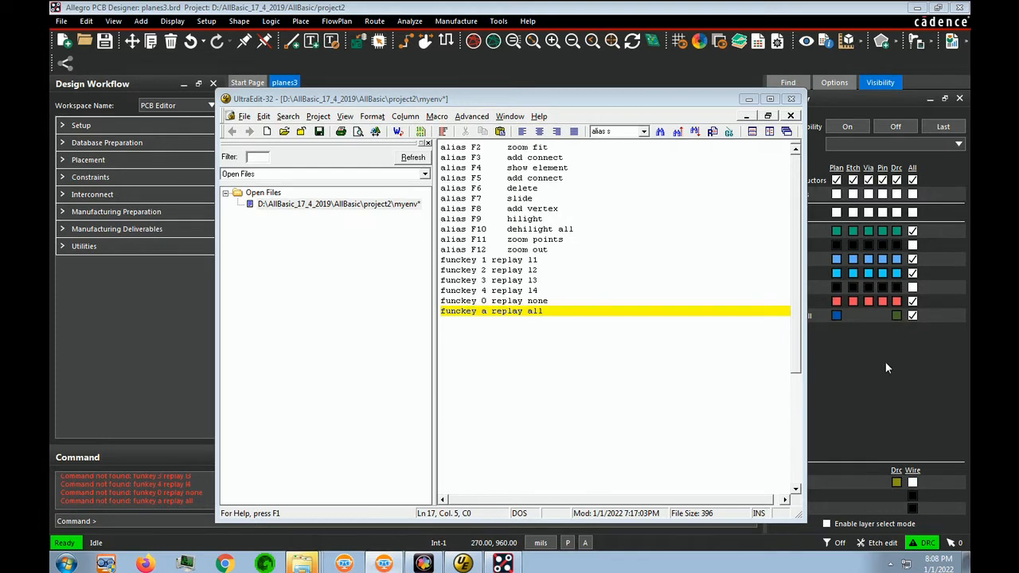
- Switch back to Allegro PCB Designer and load the edited aliases with the command "source myenv"
key(alt+f)
key(x)
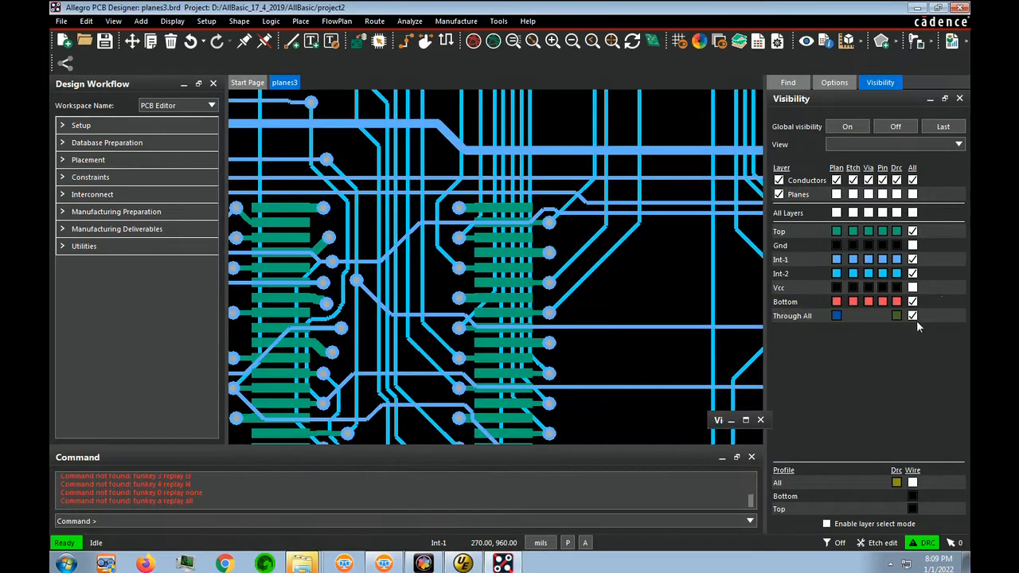
text(source myenv)
key(Return)
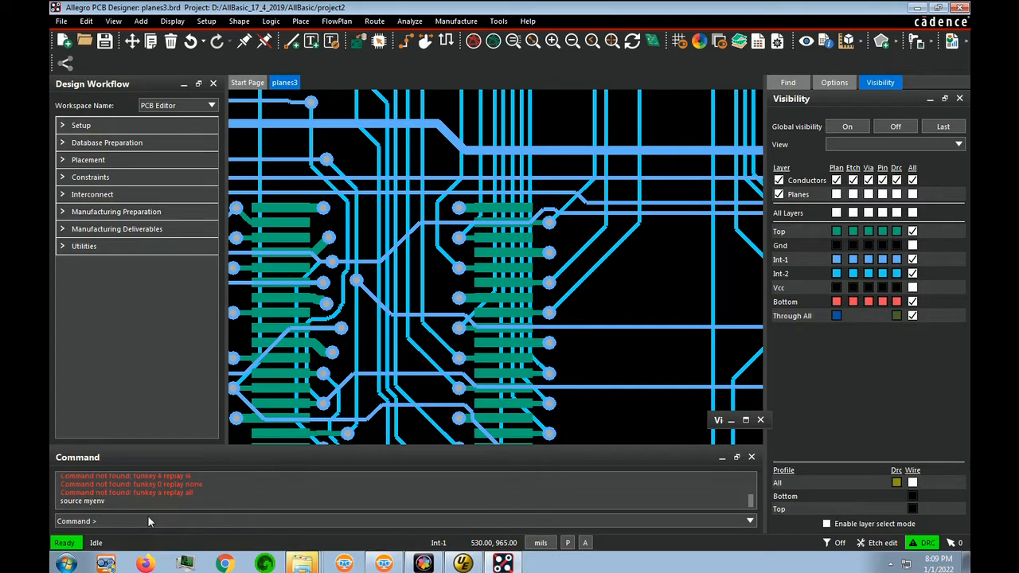
- Test the loaded function-key aliases on the board by starting Add Connect and Slide in turn
click(629, 295)
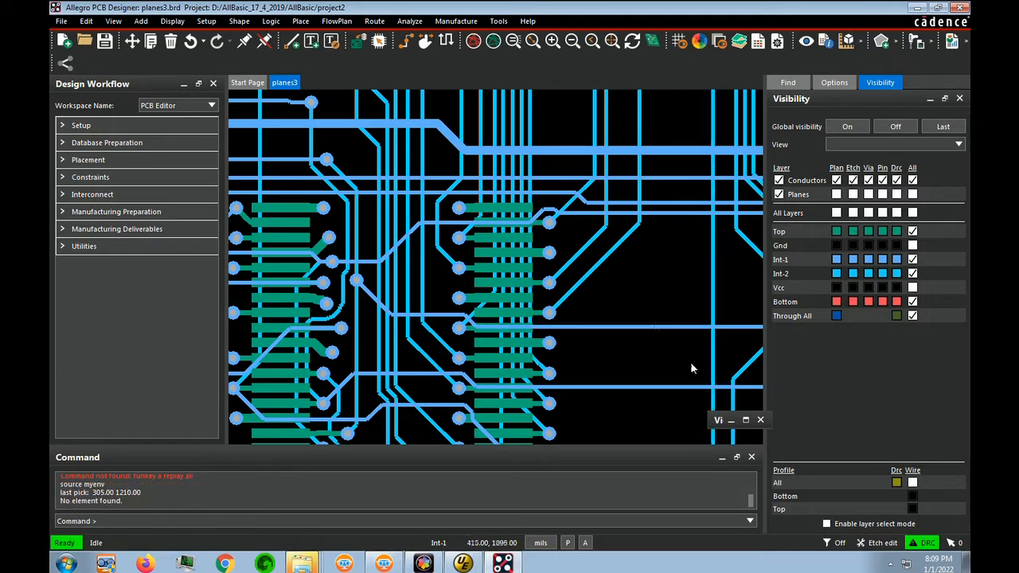
key(F3)
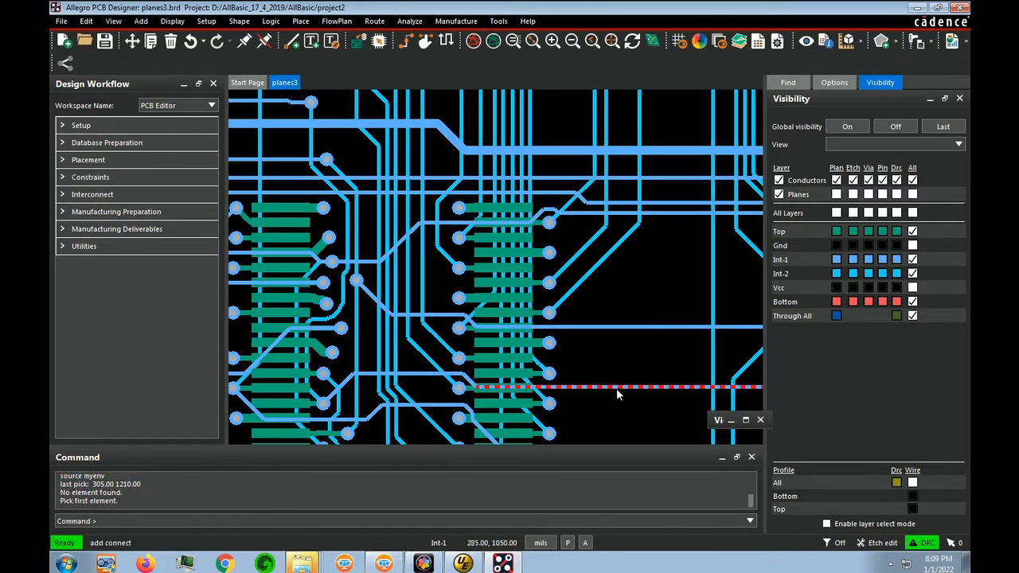
key(Delete)
key(shift+F3)
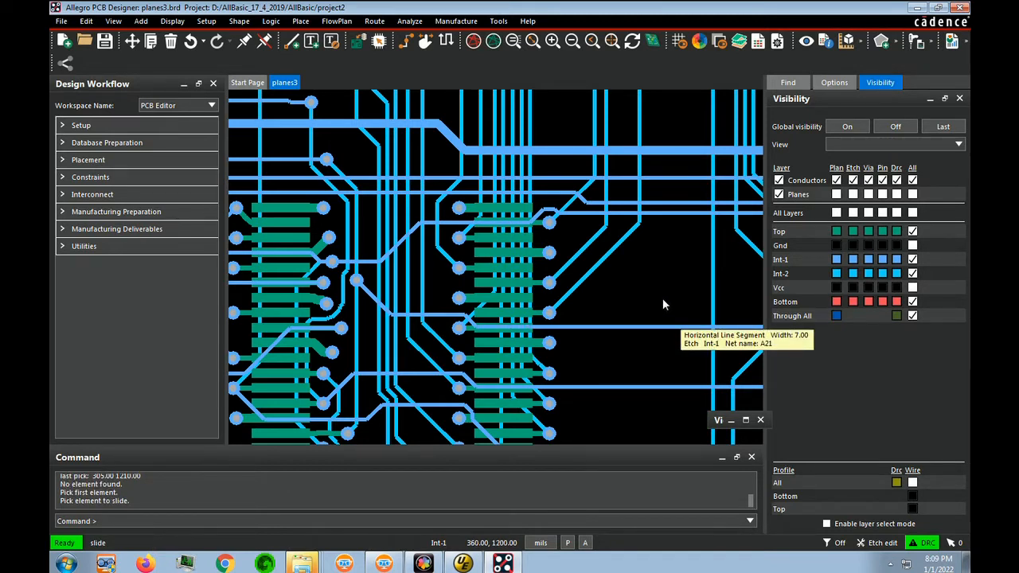
key(F3)
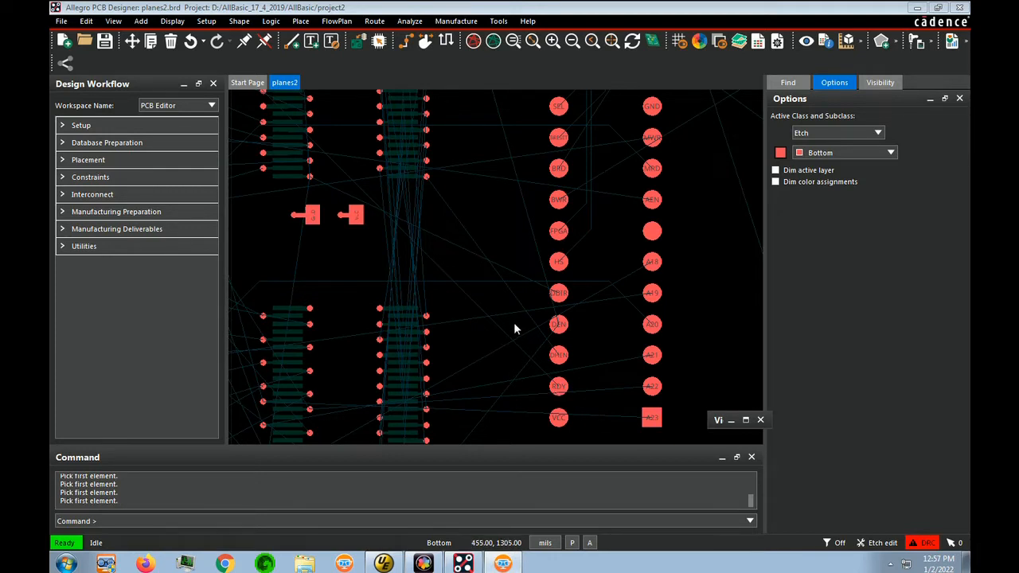
- Start recording a script named l1
click(61, 22)
click(91, 275)
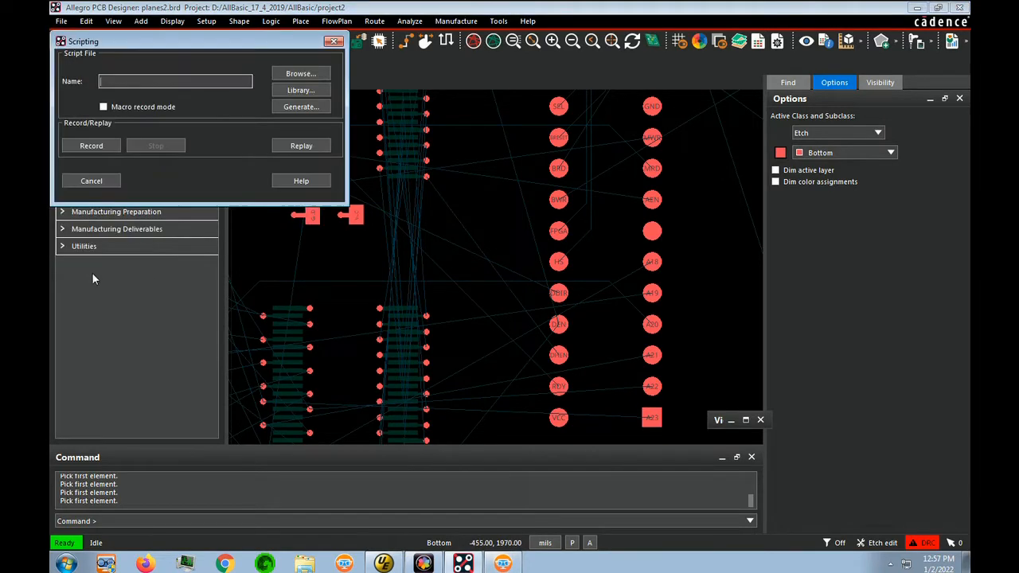
click(90, 150)
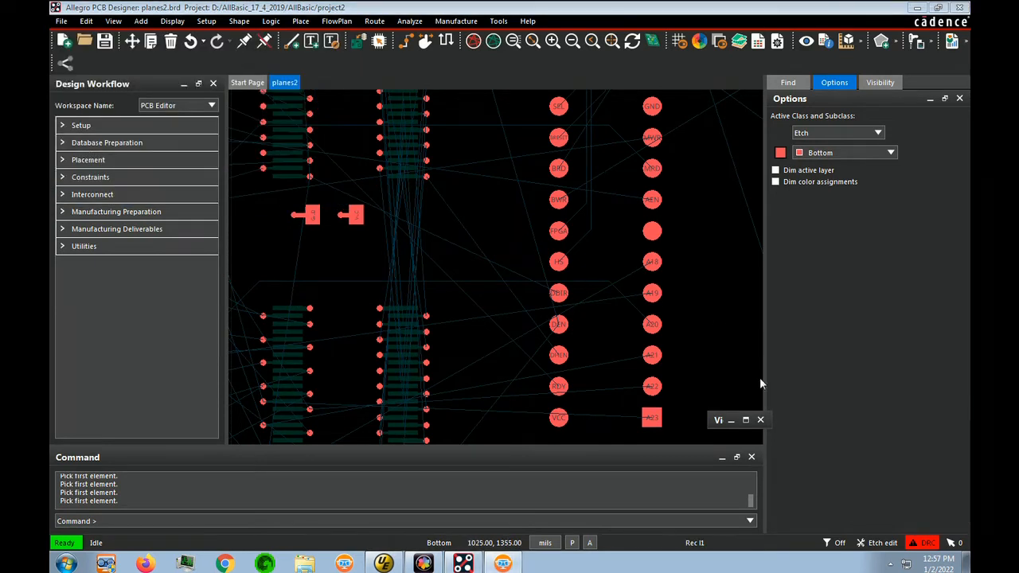
- Record Add Connect with Top as the active layer and Bottom as the alternate layer, and stop the recording
click(404, 46)
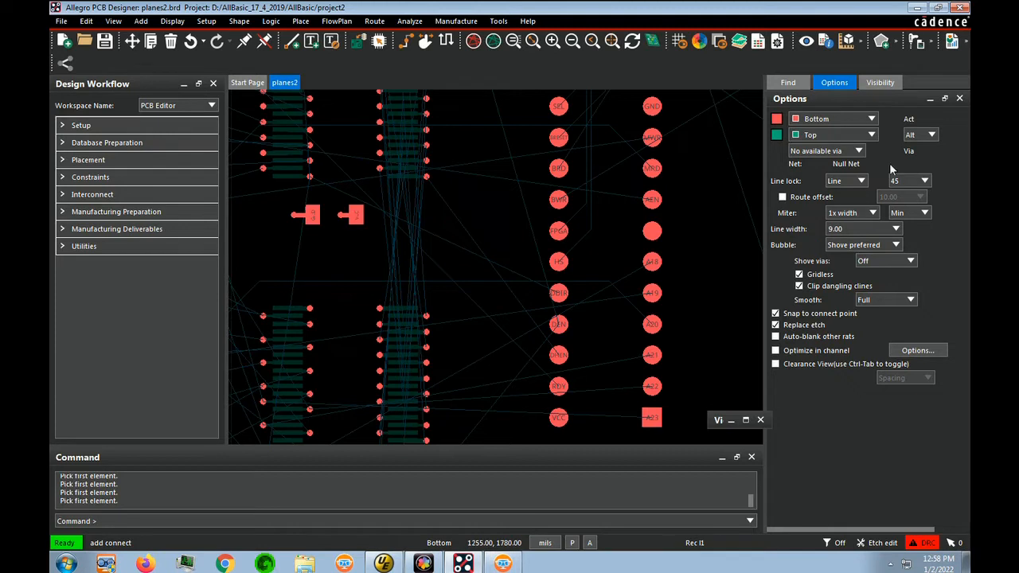
click(872, 118)
click(841, 134)
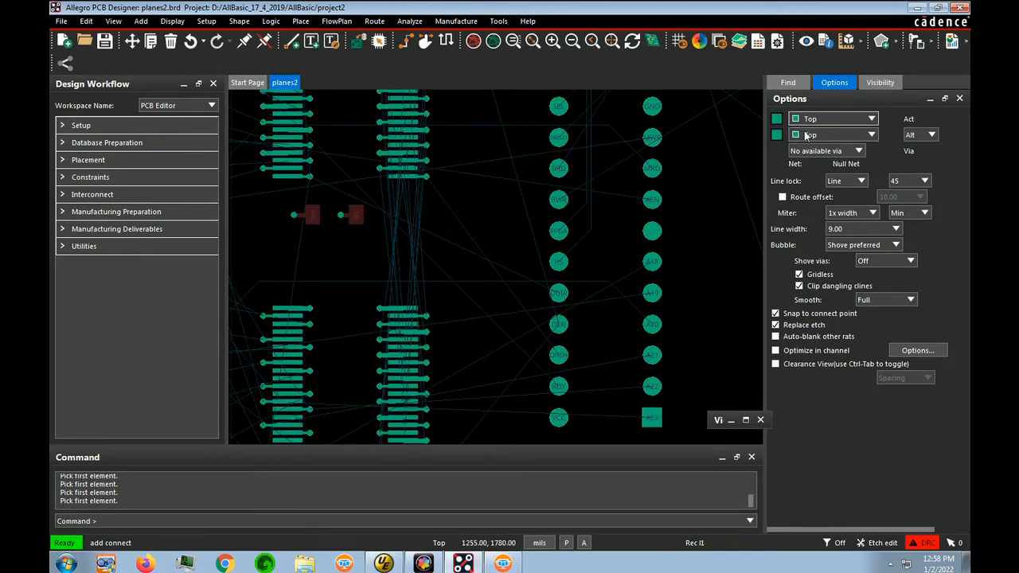
click(871, 134)
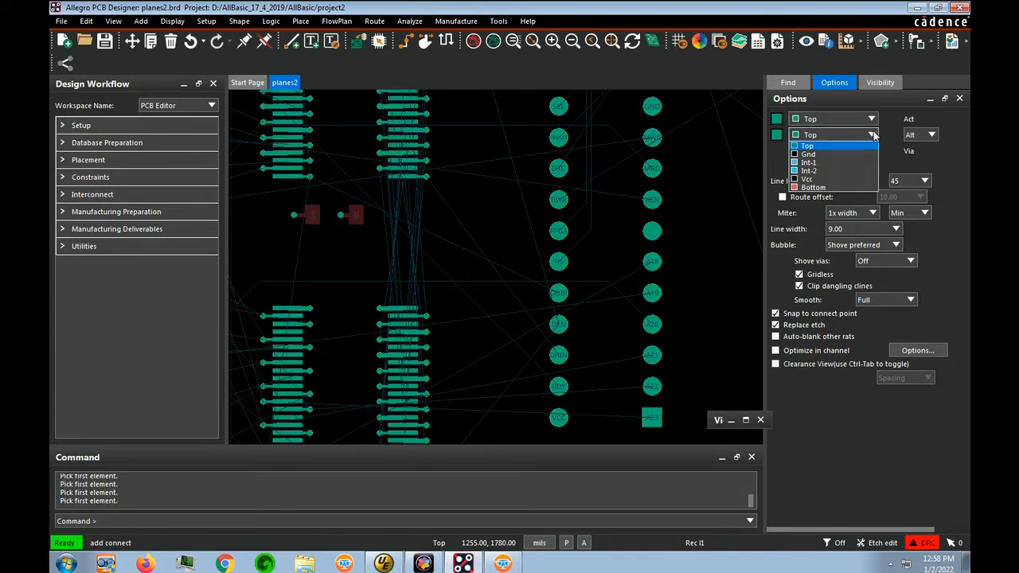
click(820, 188)
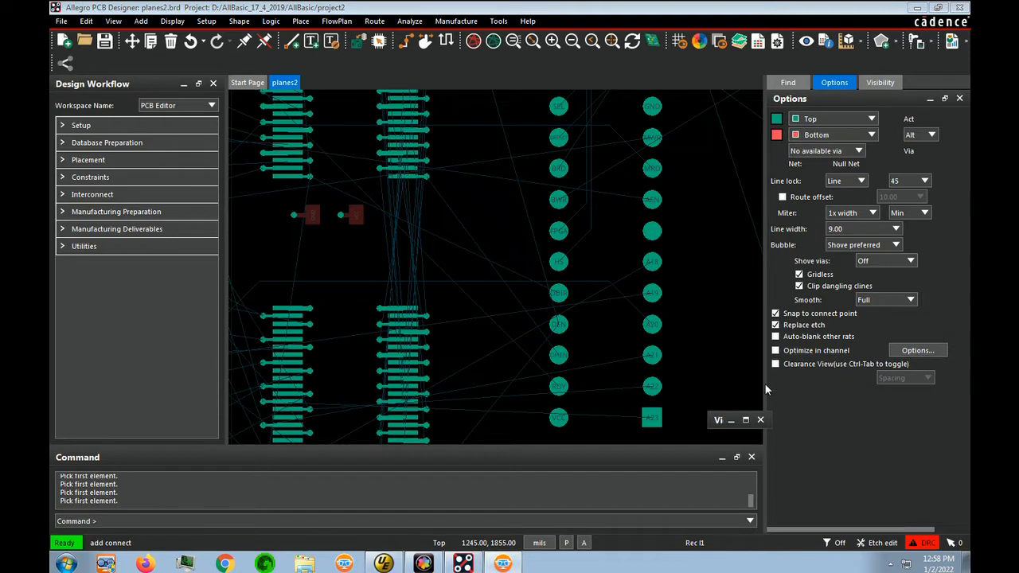
click(60, 20)
click(94, 280)
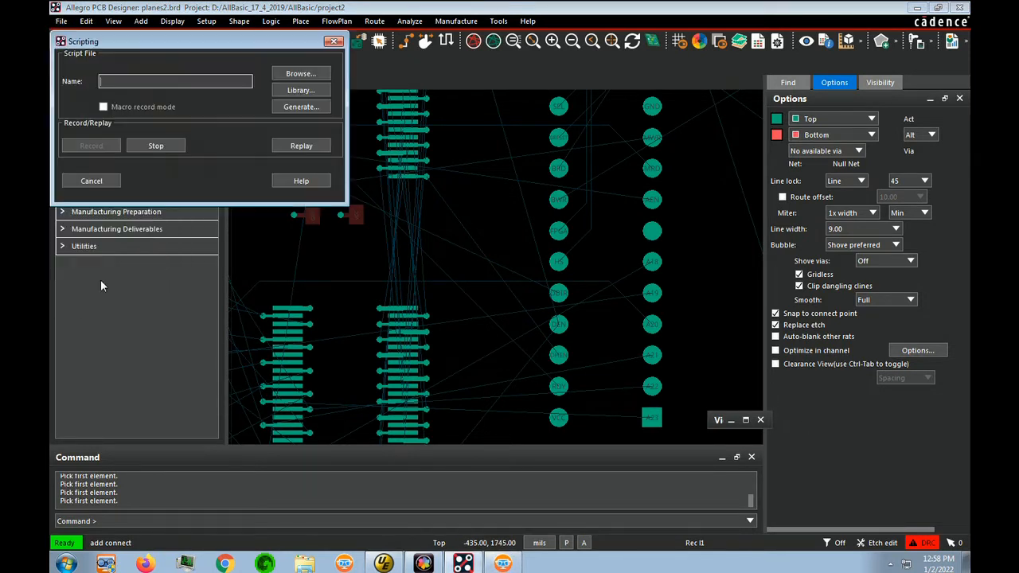
click(160, 146)
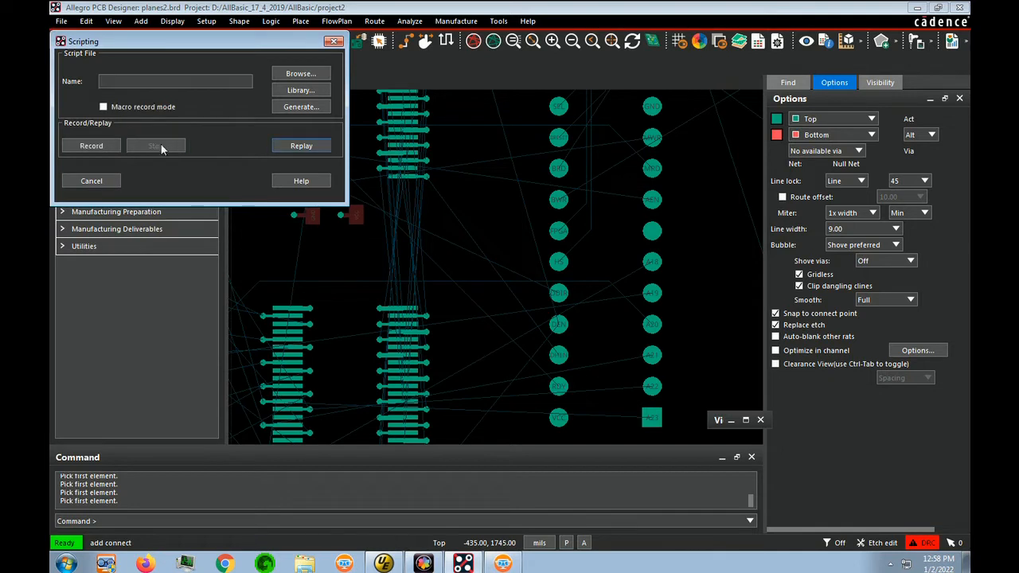
- Start recording a script named l2
click(171, 82)
text(t)
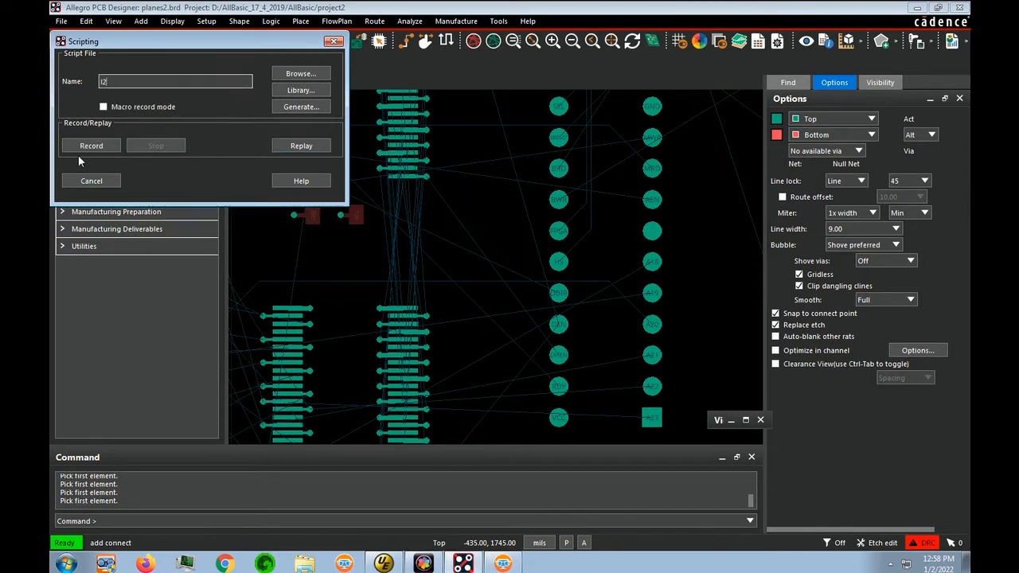
click(80, 149)
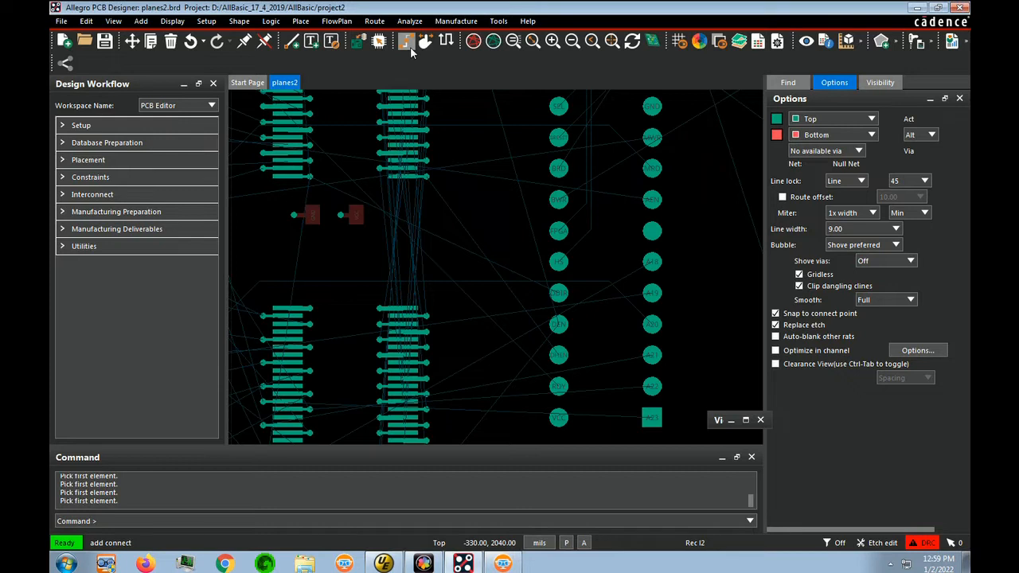
- Set the Add Connect active layer to Int-1 and the alternate layer to Int-2, and stop the script recording
click(872, 119)
click(850, 146)
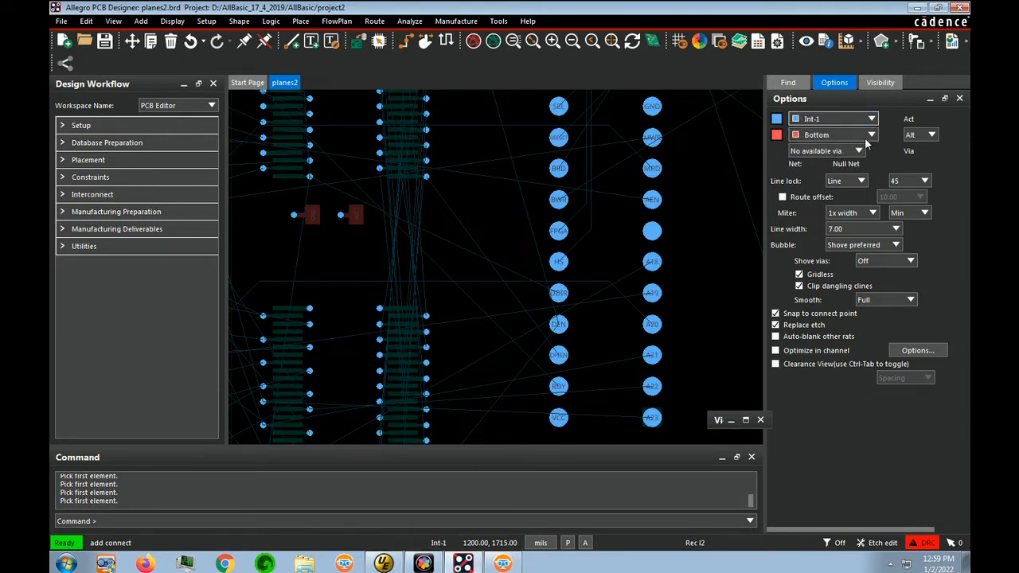
click(872, 135)
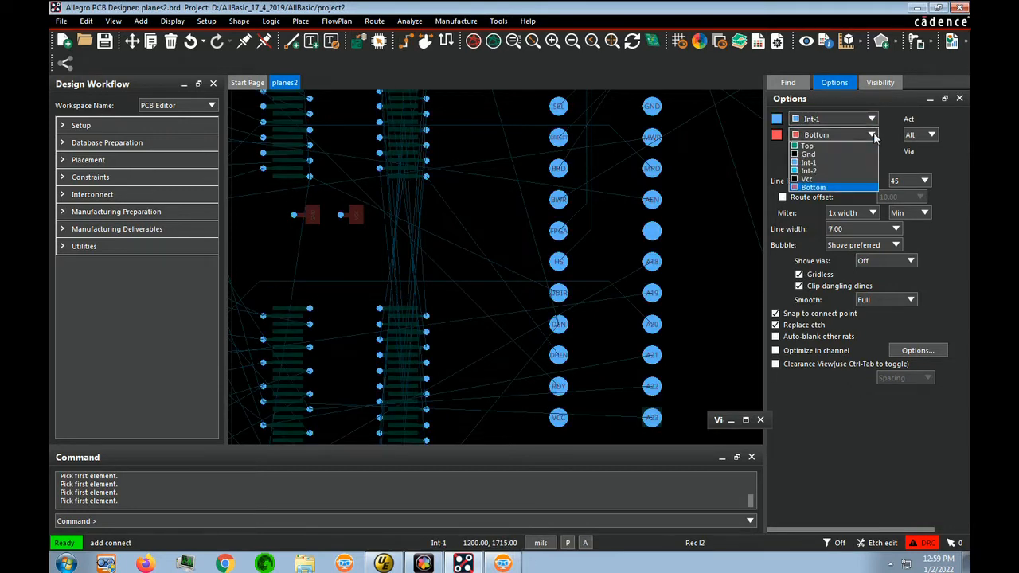
click(834, 173)
click(61, 21)
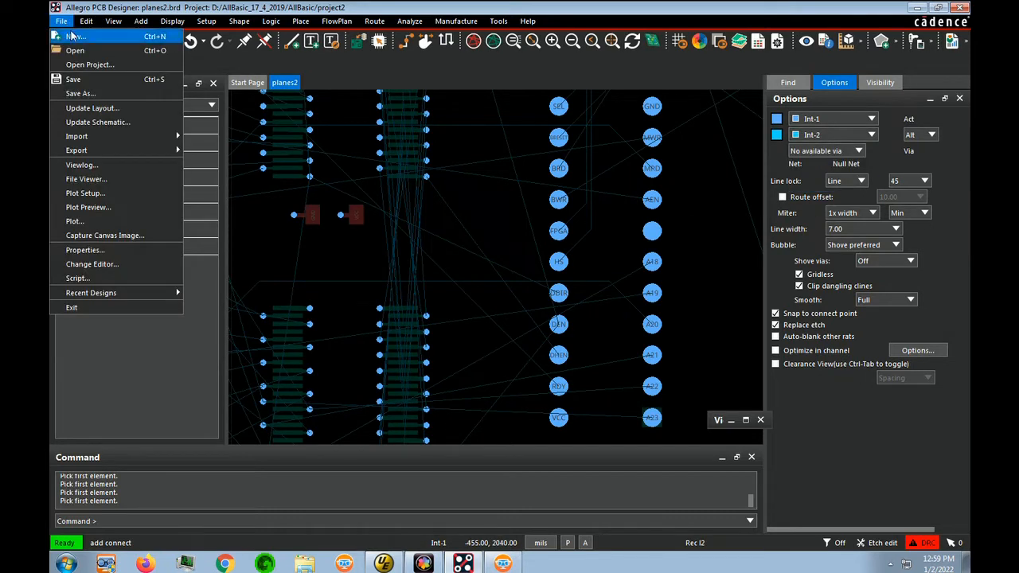
click(78, 278)
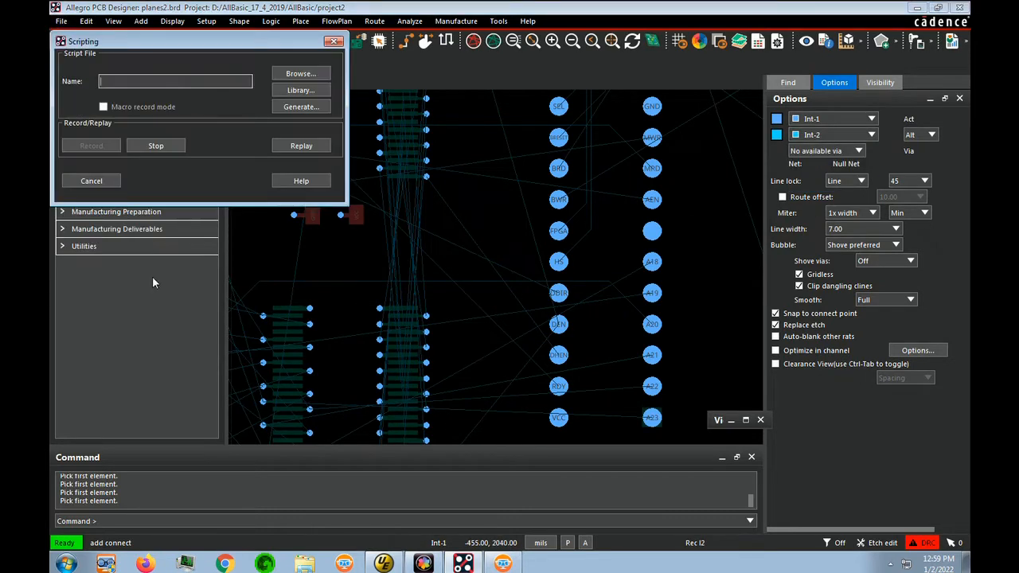
click(155, 146)
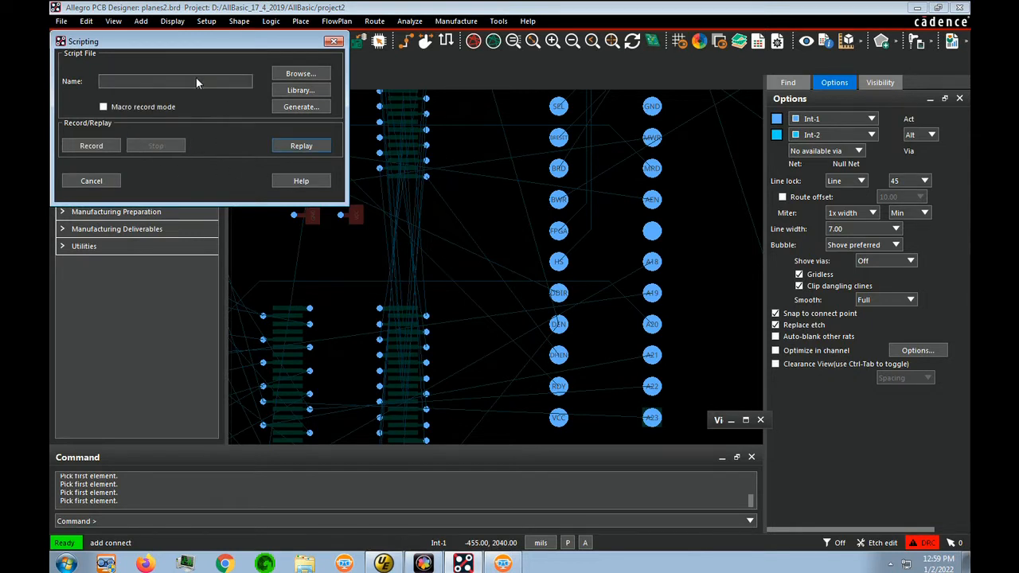
- Start recording a script named l3
click(178, 80)
text(t3)
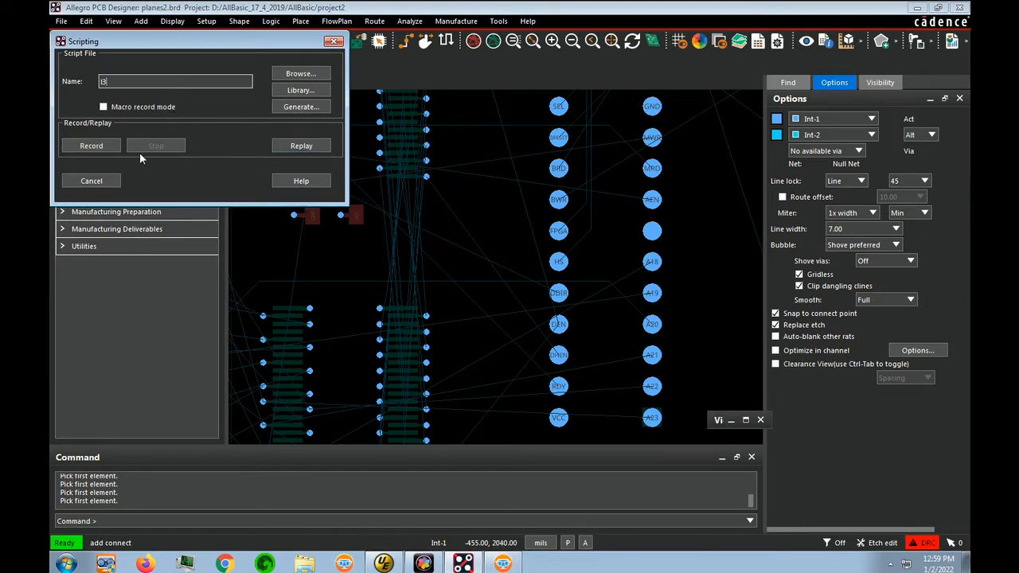
click(90, 146)
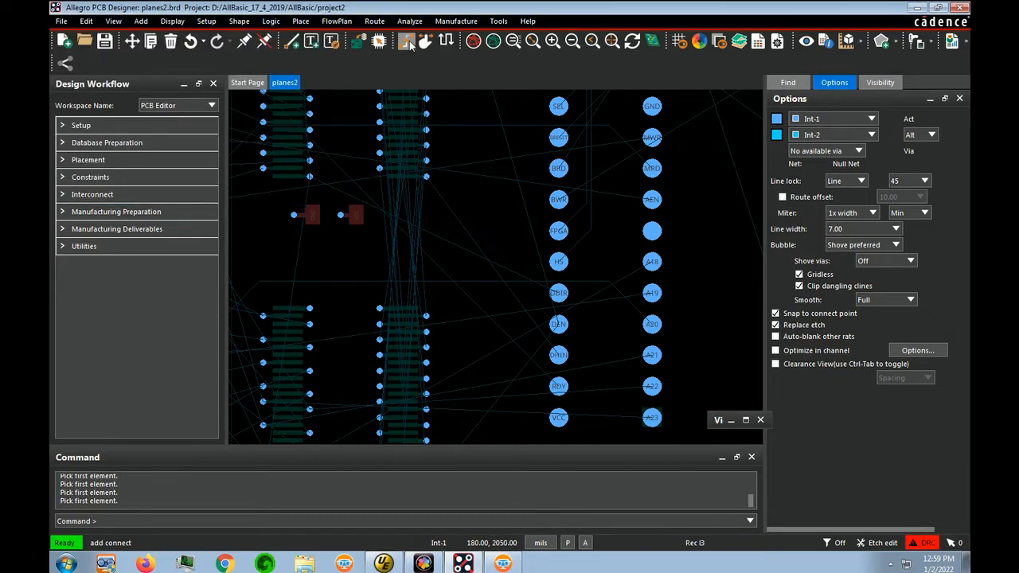
- Set the Add Connect active layer to Int-2 and the alternate layer to Int-1, and stop the script recording
click(864, 119)
click(829, 154)
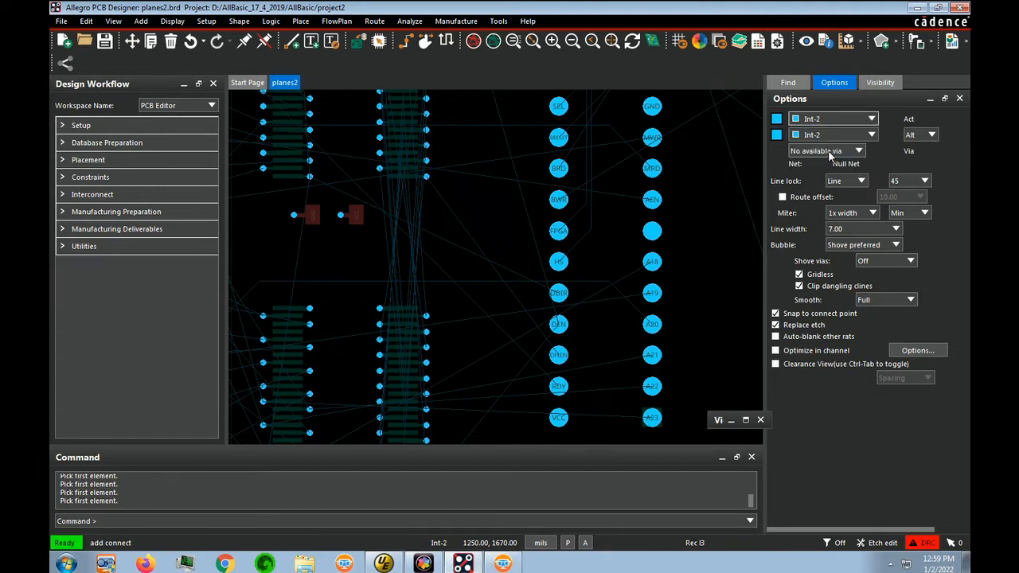
click(873, 135)
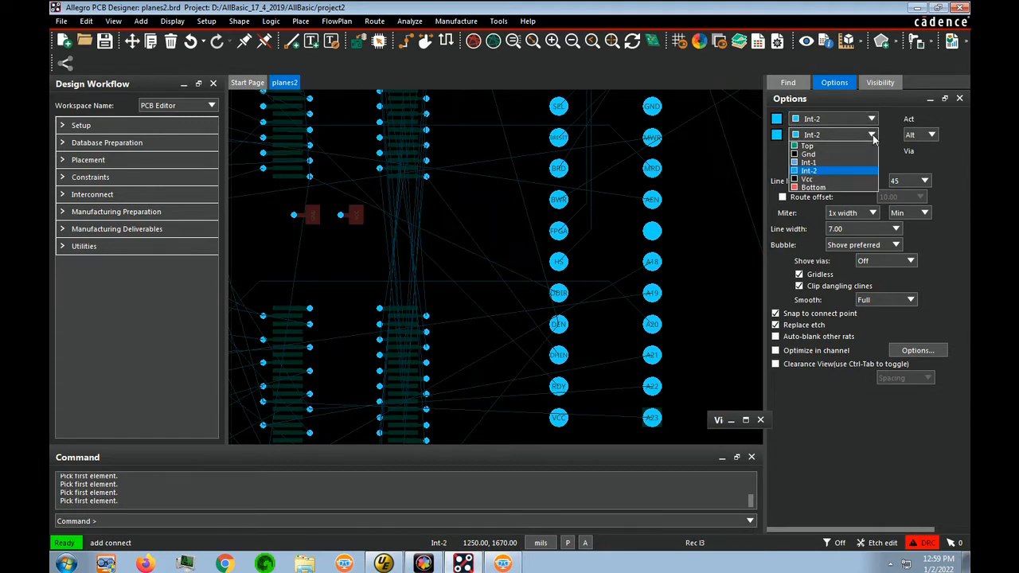
click(812, 162)
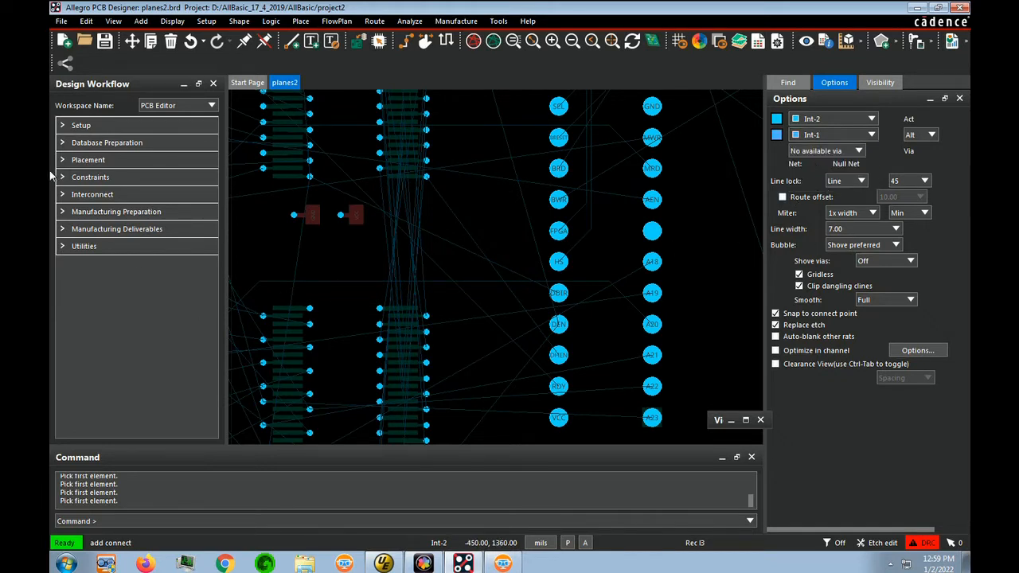
click(62, 22)
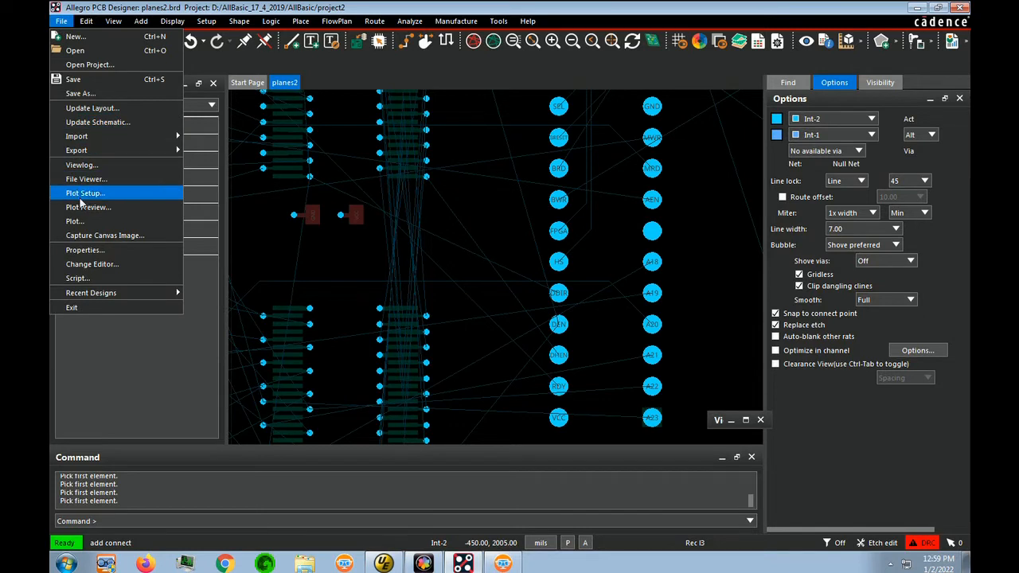
click(76, 279)
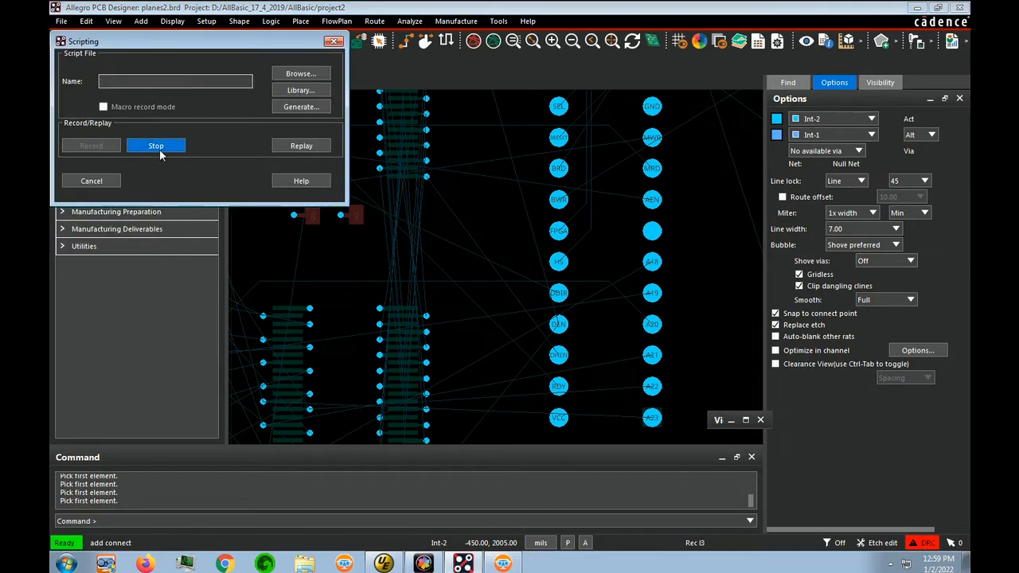
- Start recording a script named l4
click(129, 83)
text(l)
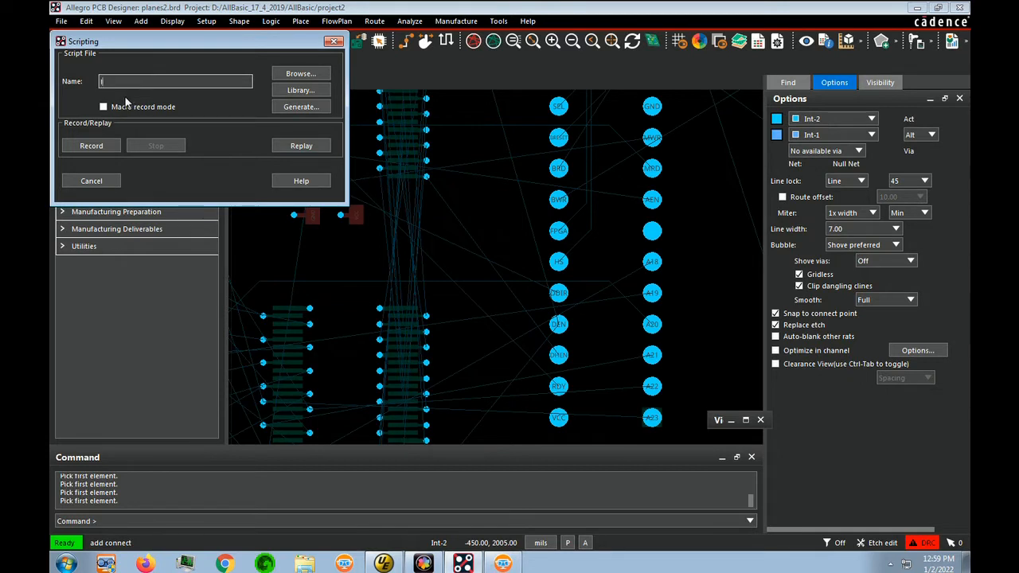
text(4)
click(92, 148)
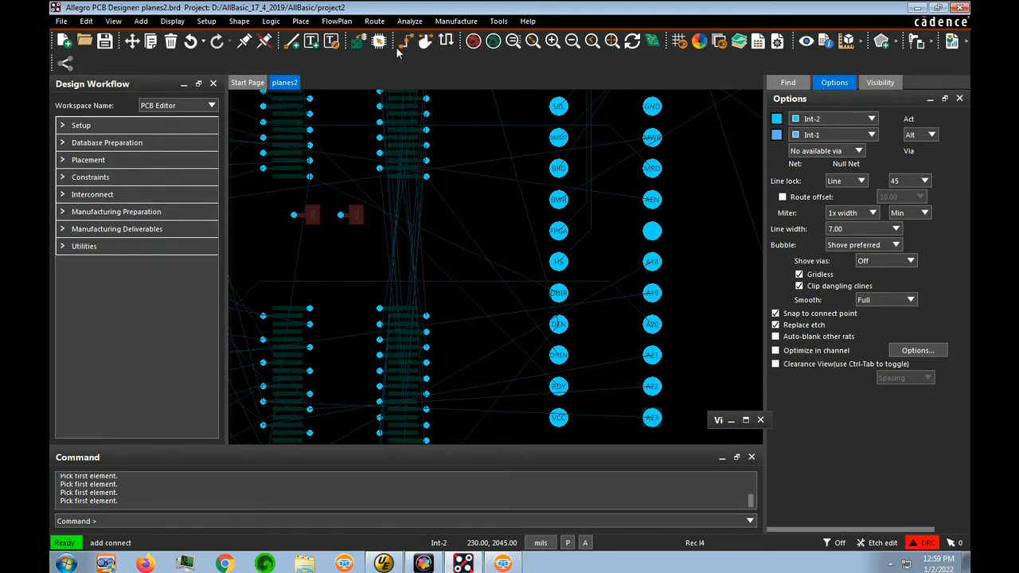
- Set the Add Connect active layer to Bottom and the alternate layer to Top
click(872, 119)
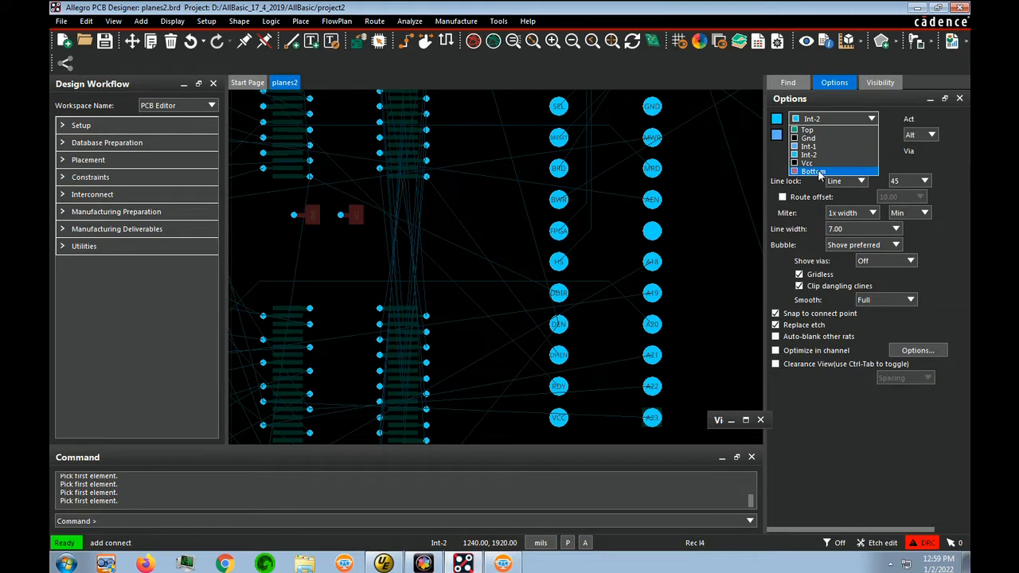
click(822, 173)
click(872, 135)
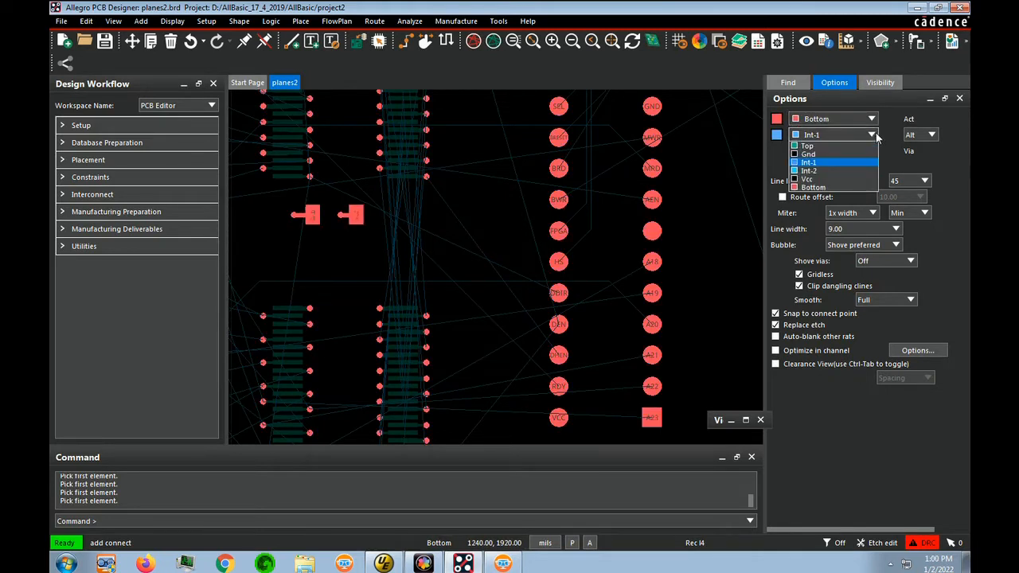
click(845, 143)
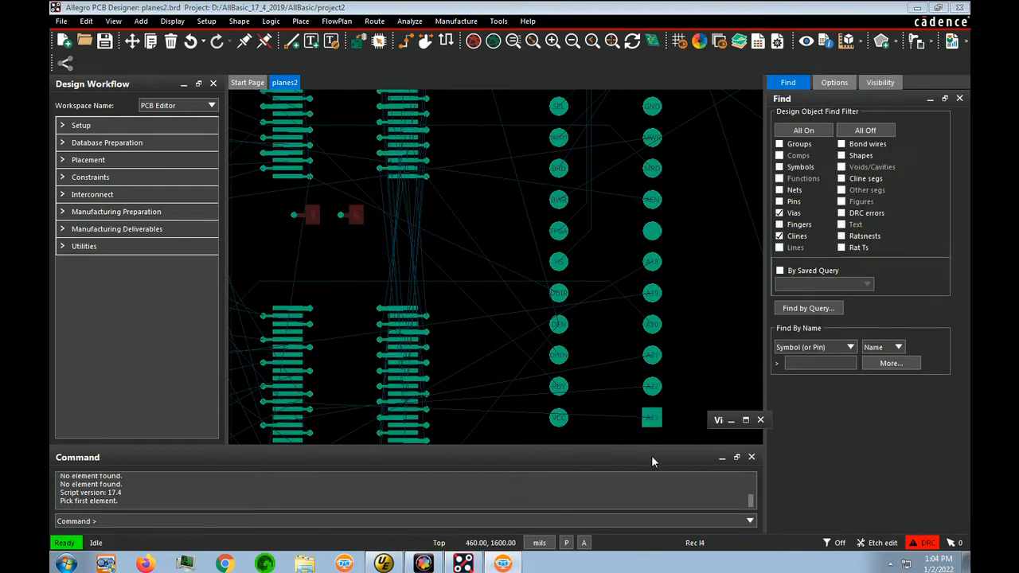
- Replay the script for Int-1 active and Int-2 alternate, and route the BWR net with three vias alternating between both layers
click(836, 83)
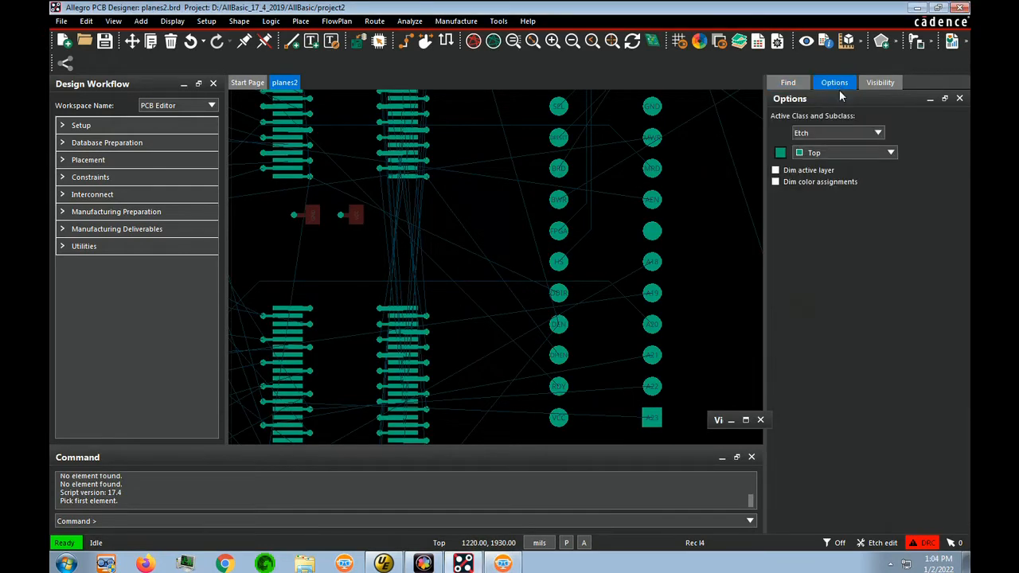
click(517, 239)
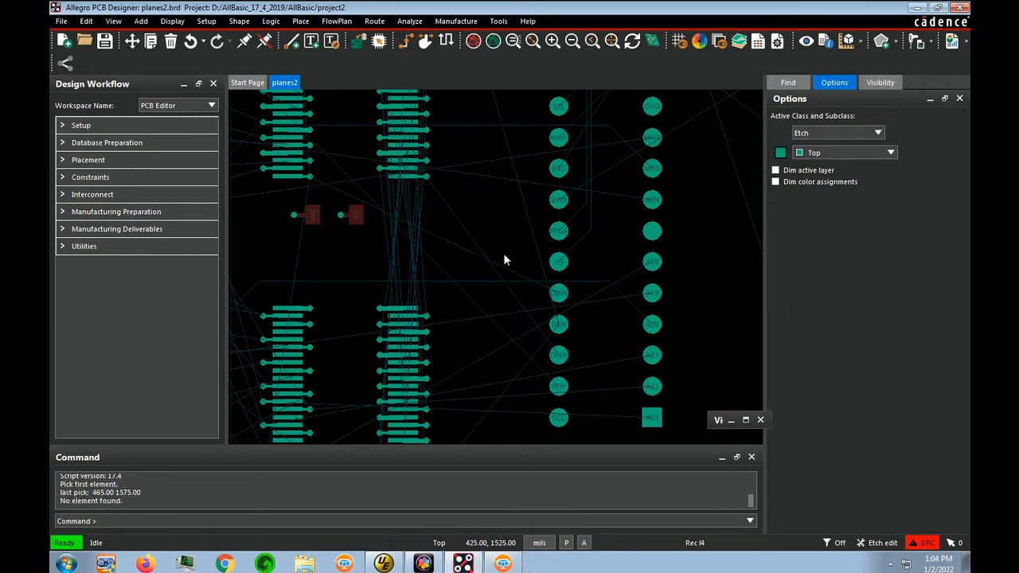
key(F3)
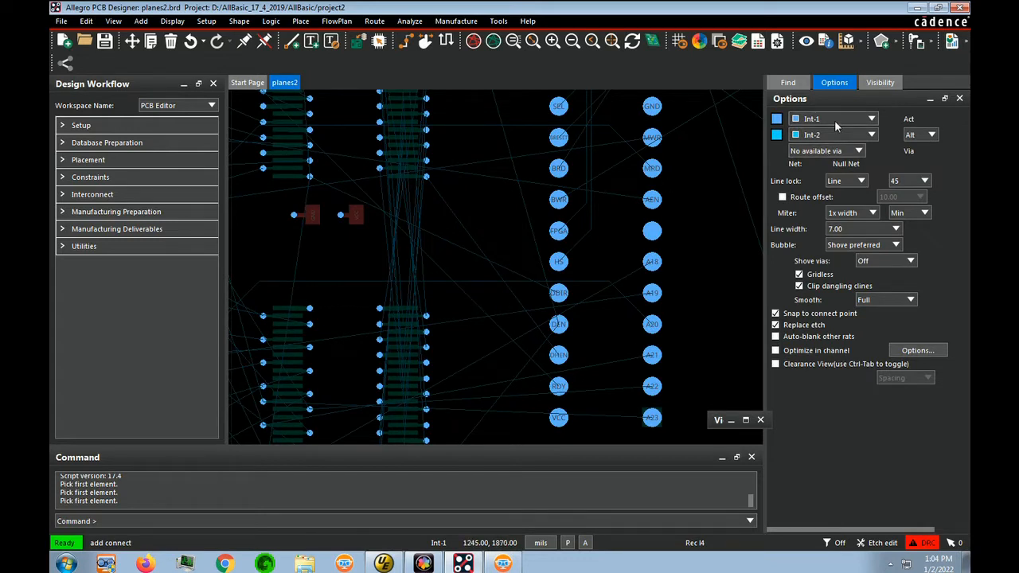
click(561, 199)
double_click(484, 199)
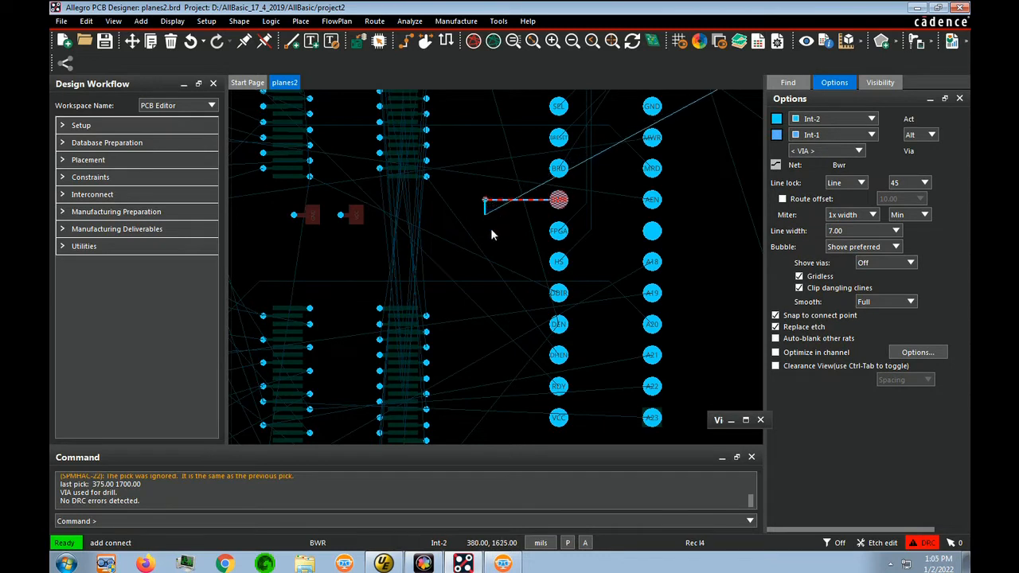
double_click(485, 282)
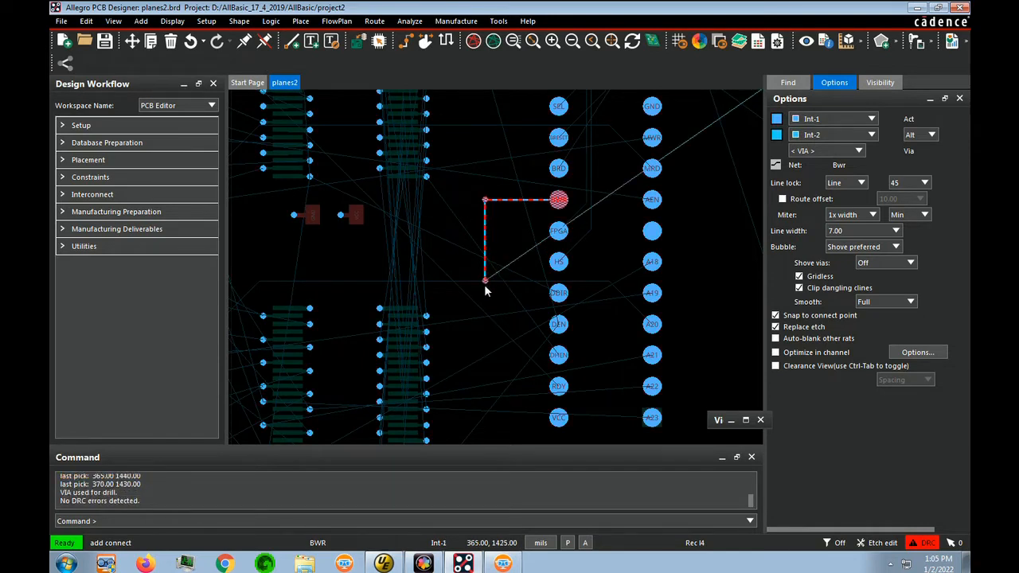
double_click(444, 282)
double_click(443, 282)
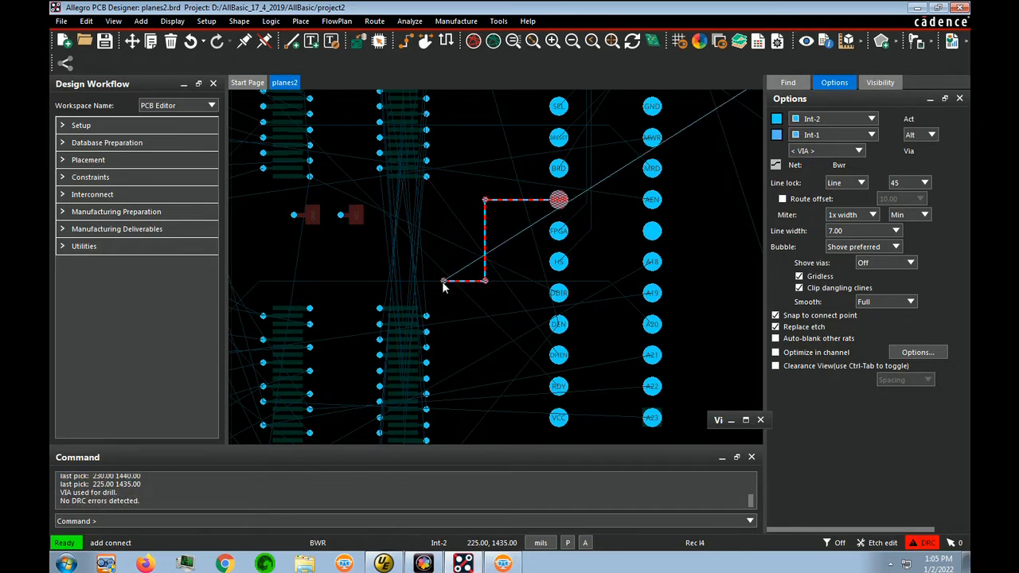
right_click(443, 284)
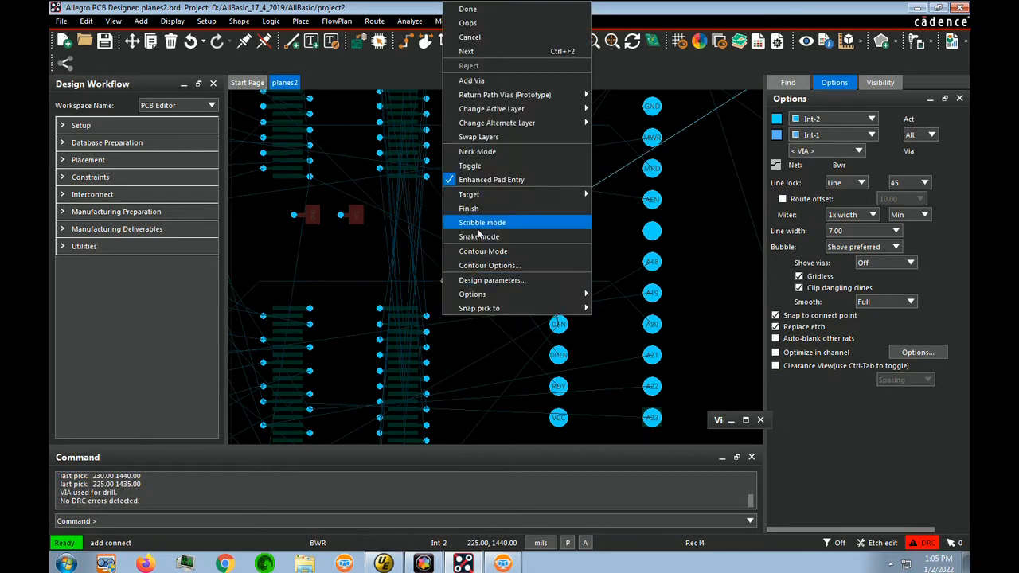
click(470, 9)
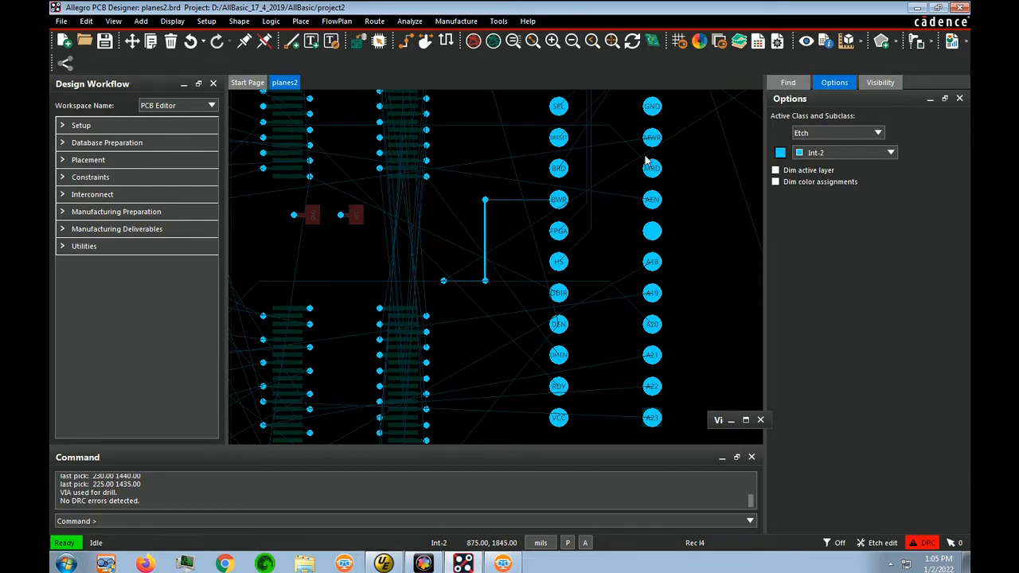
- Switch the dimming of inactive layers off and back on
click(722, 47)
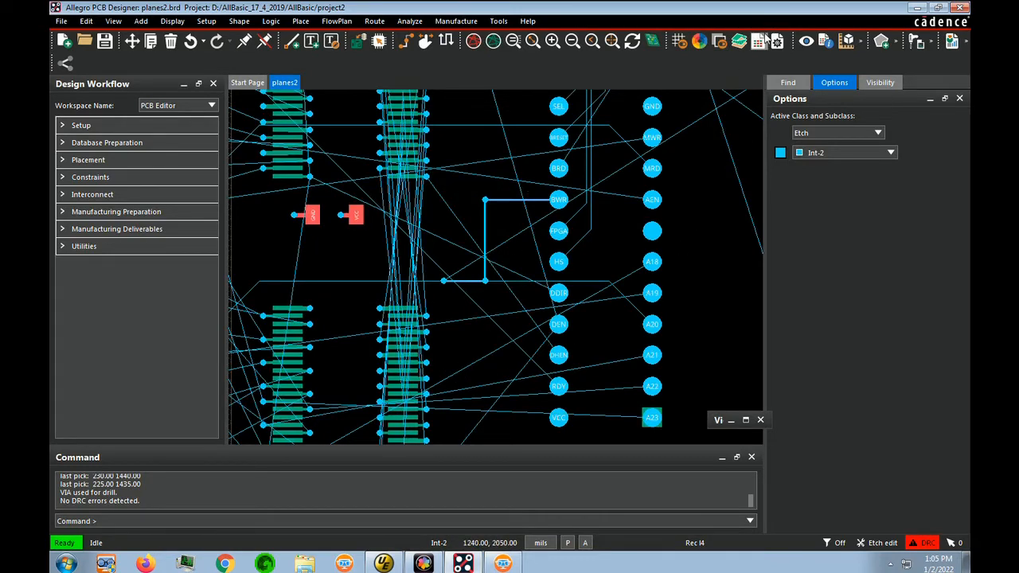
click(718, 45)
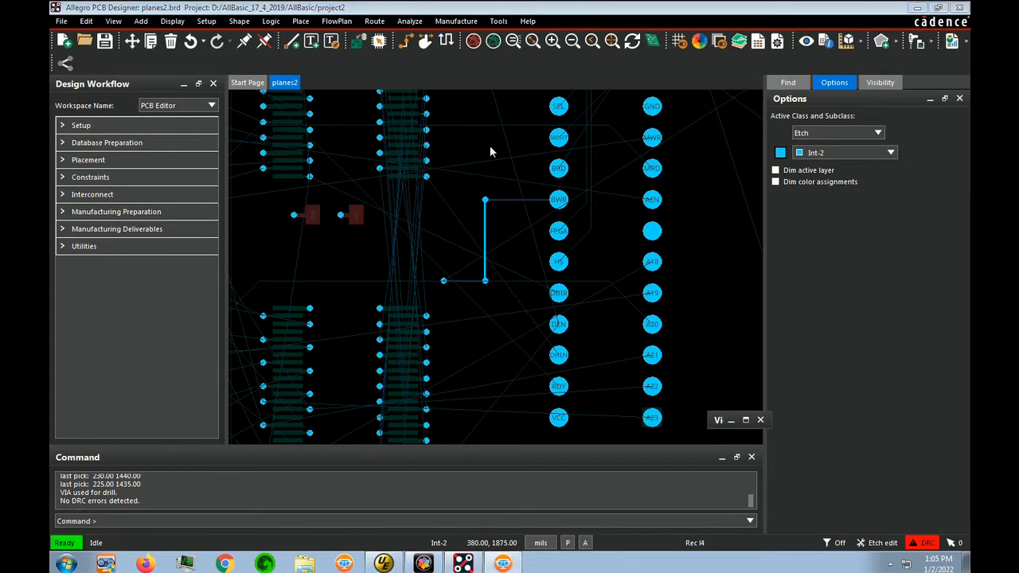
- Replay the script for Top active and Bottom alternate, and route the BD9 net with two vias from Top to Bottom and back
key(F3)
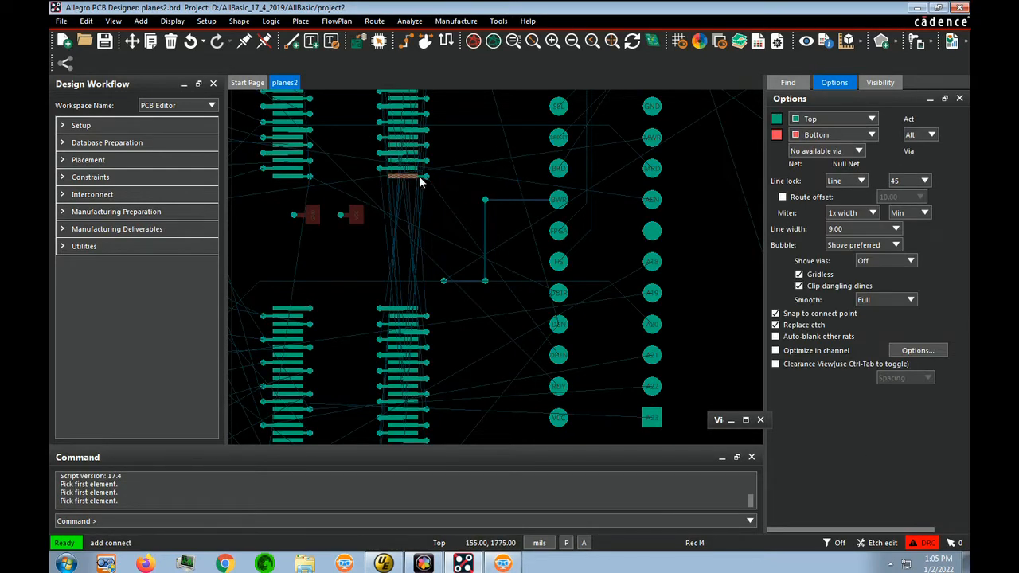
click(423, 167)
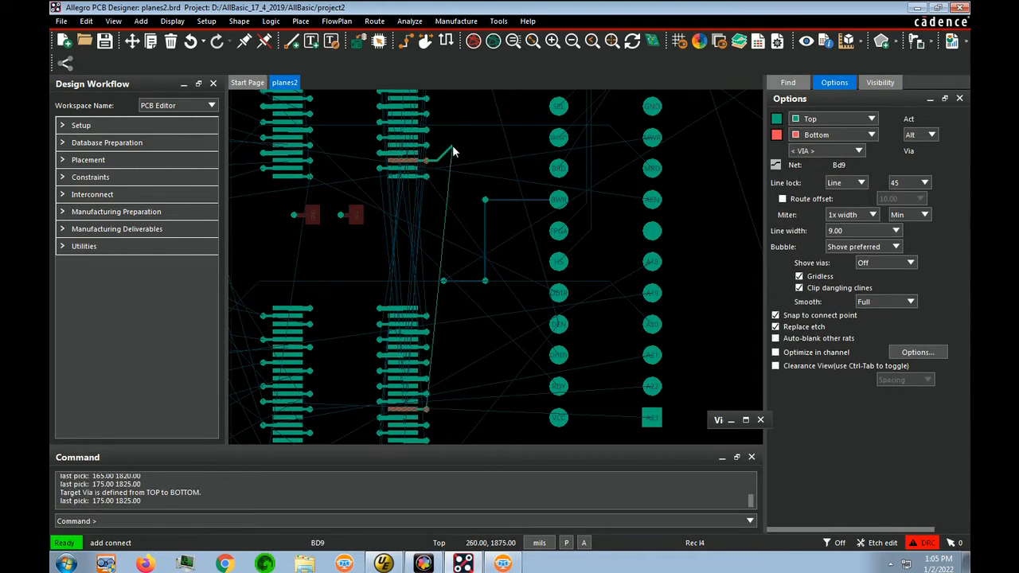
double_click(480, 161)
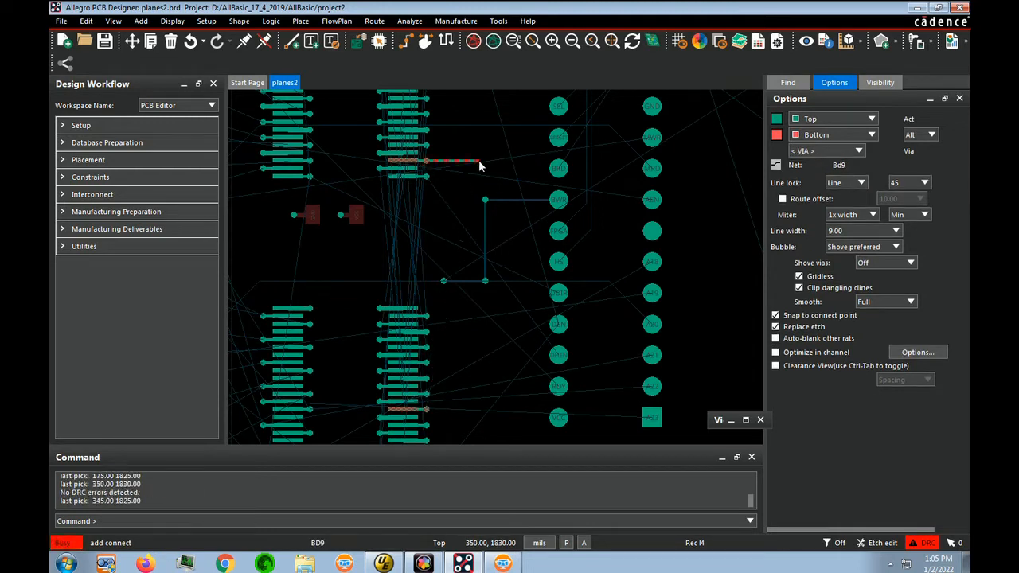
double_click(480, 118)
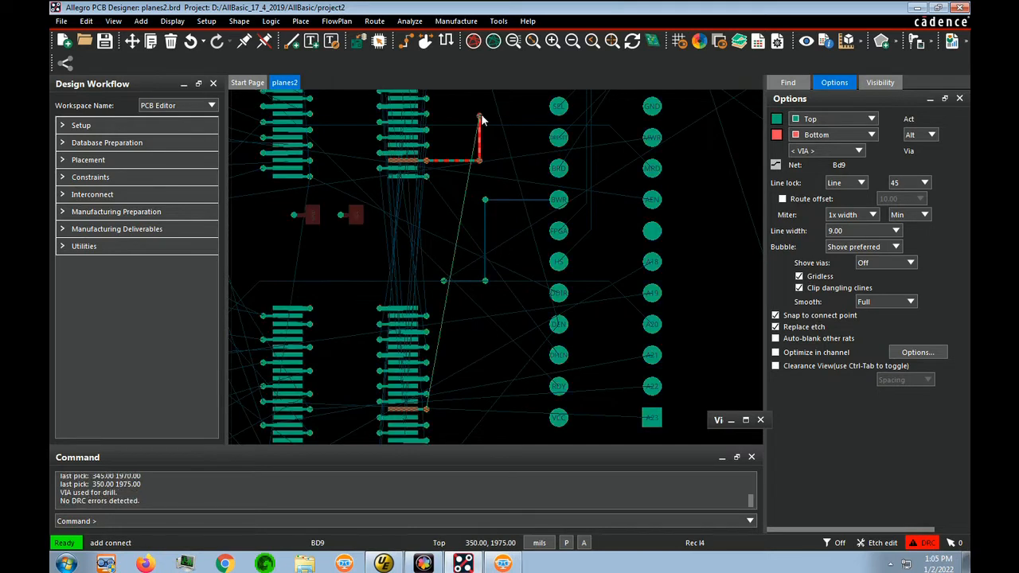
click(523, 120)
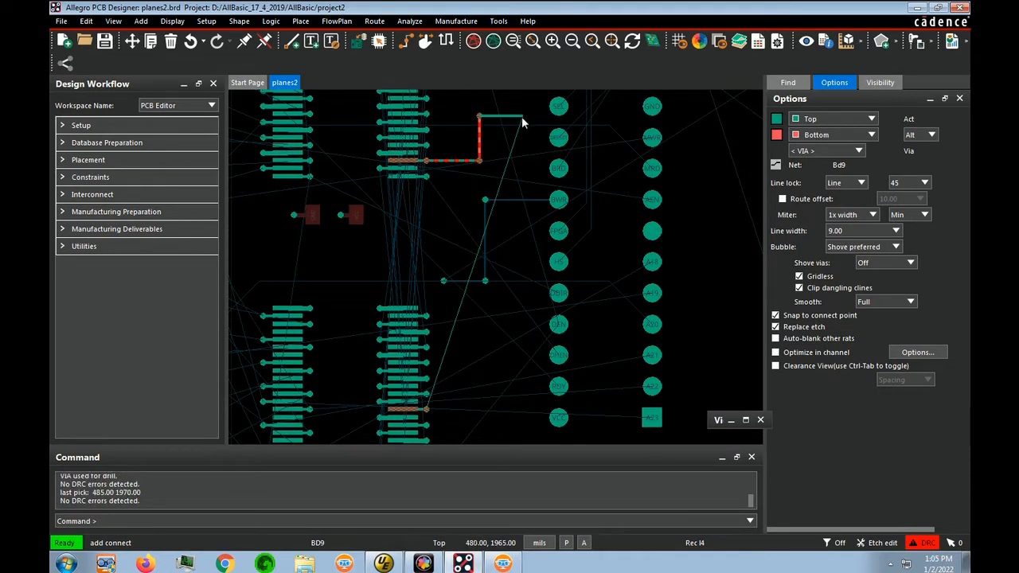
right_click(521, 117)
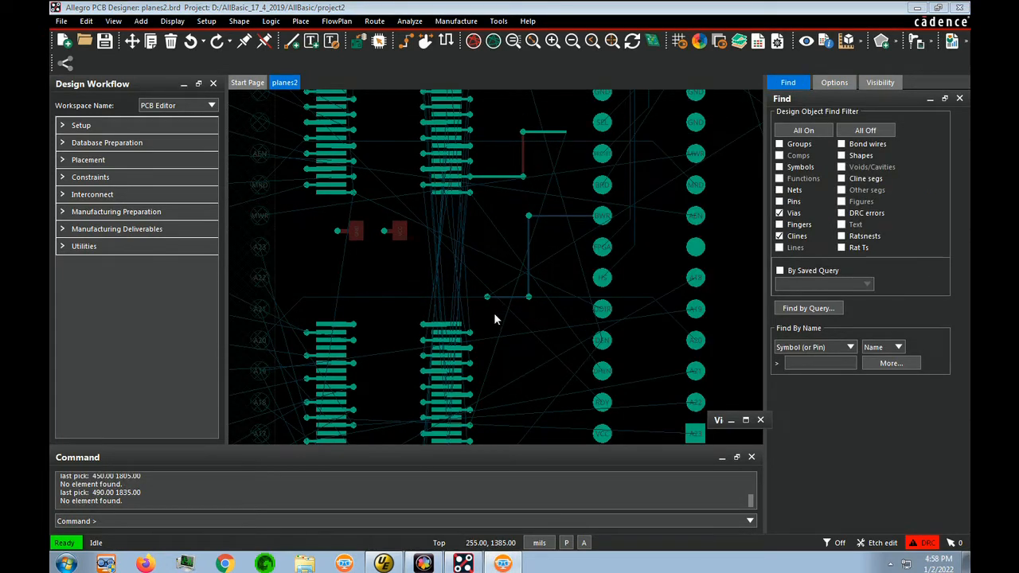
- Delete the BWR and BD9 test traces together with their vias
click(509, 338)
key(Delete)
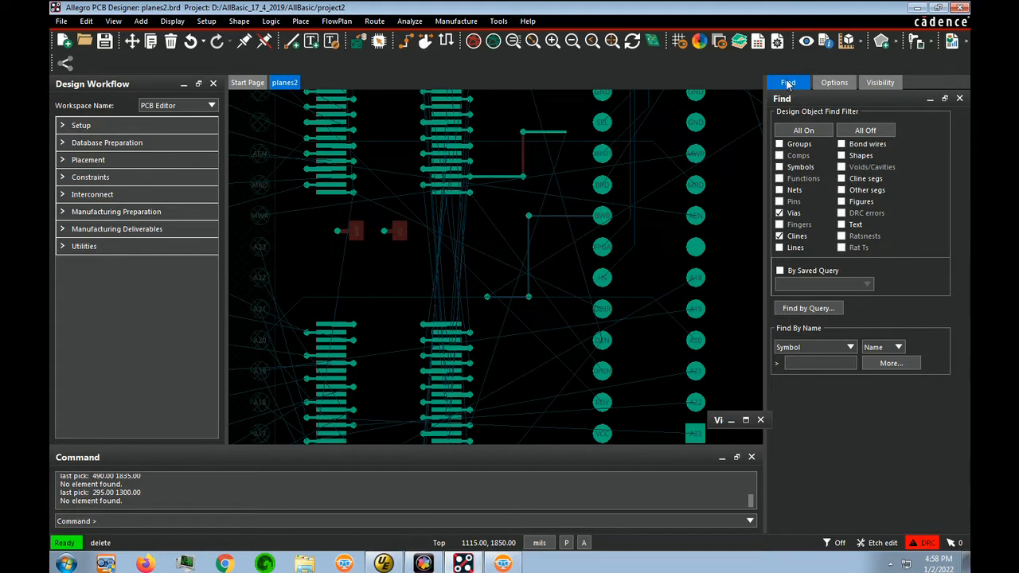
drag(482, 310, 559, 110)
click(562, 164)
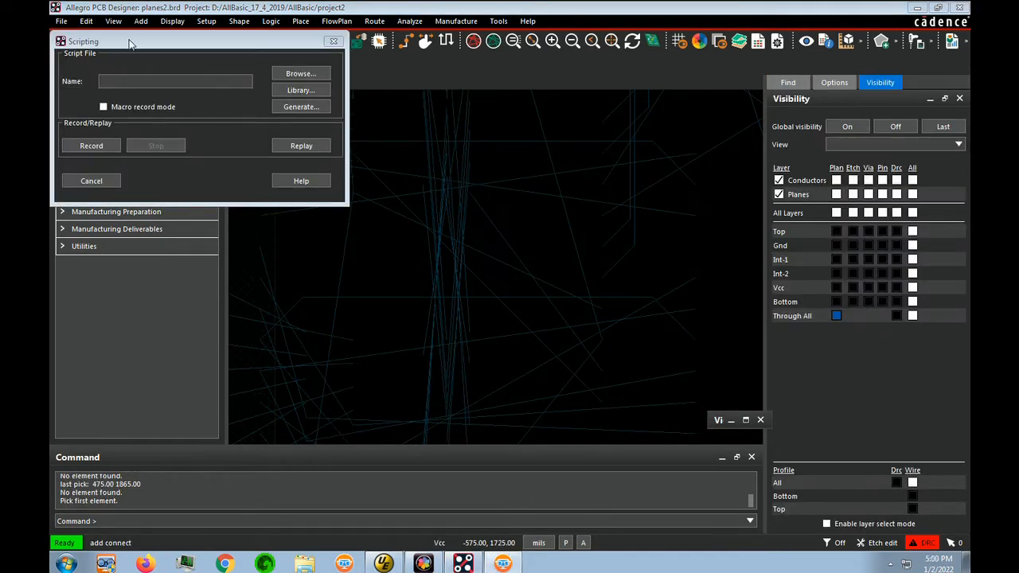
- Start recording a script named all
click(153, 83)
text(all)
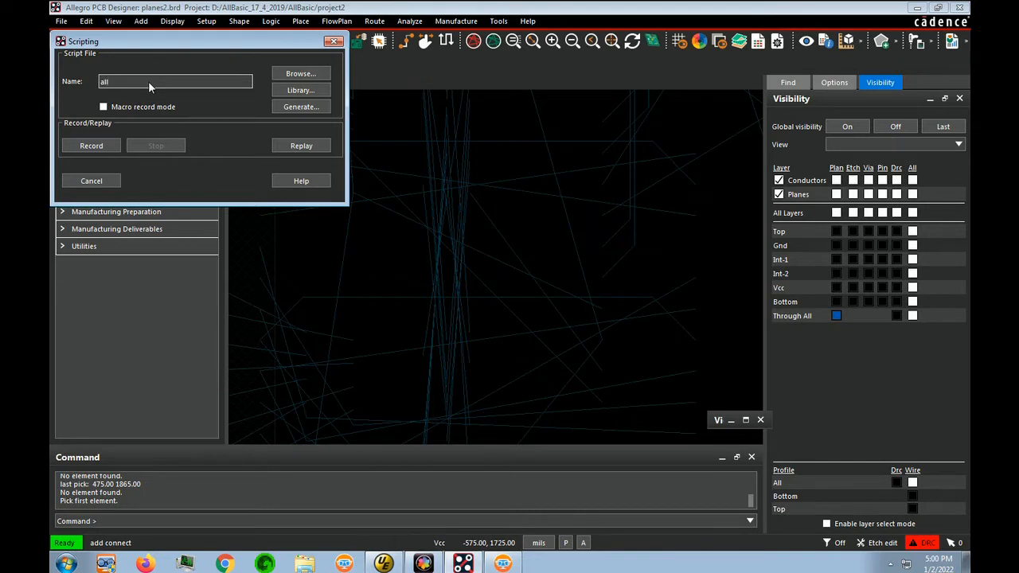
click(91, 146)
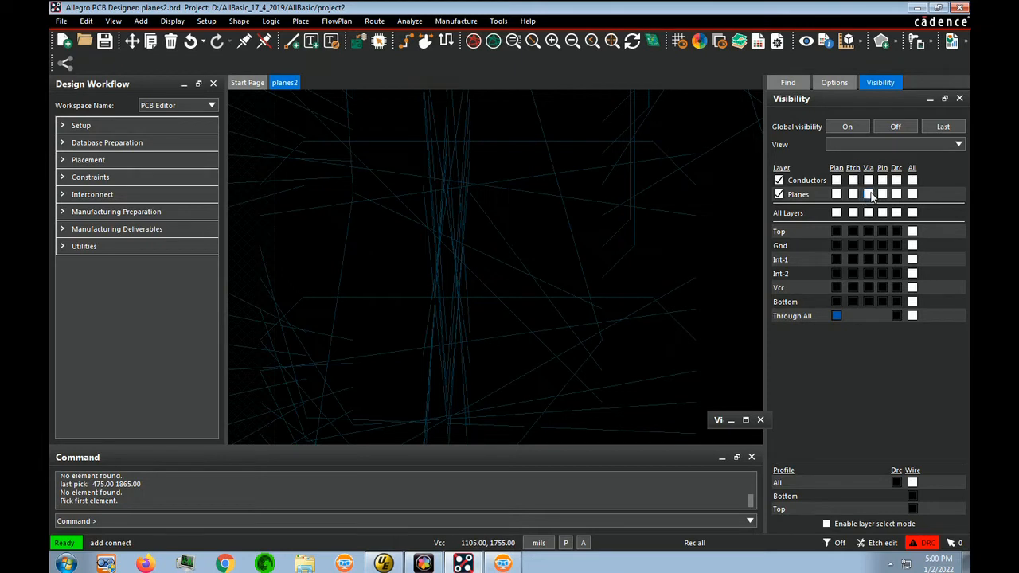
- Turn on visibility of all items on the conductor layers, and stop the script recording
click(913, 180)
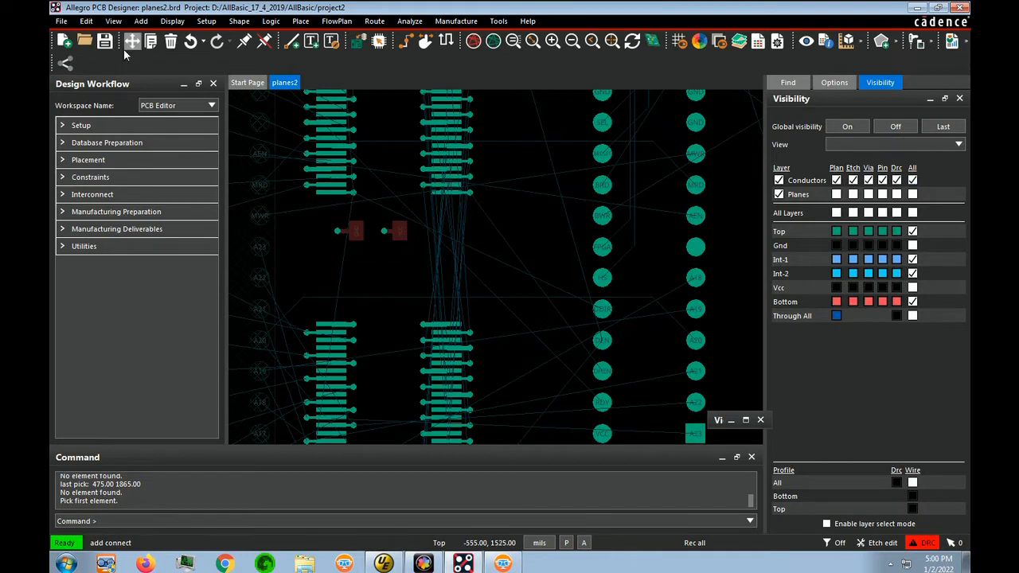
click(61, 21)
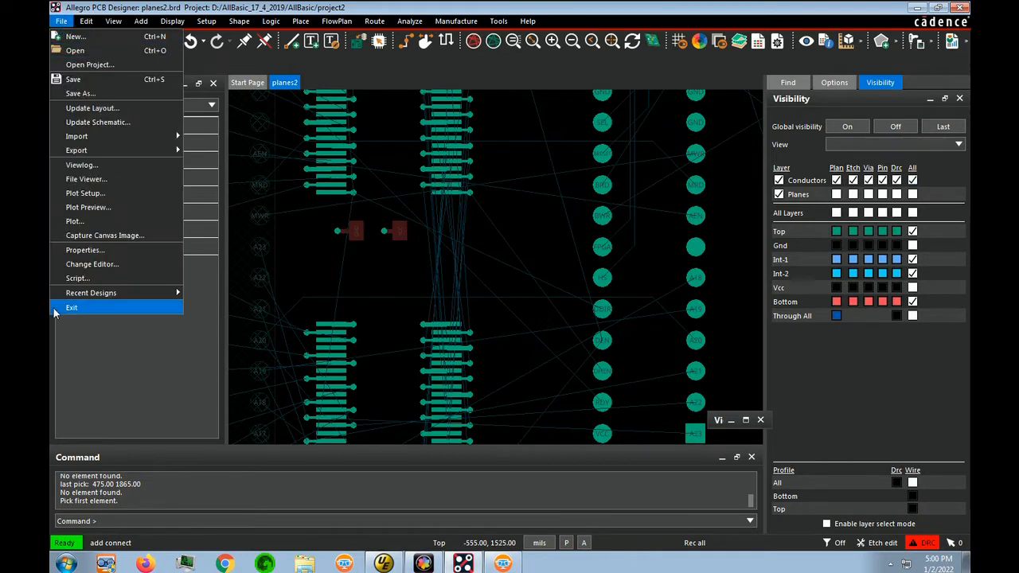
click(87, 279)
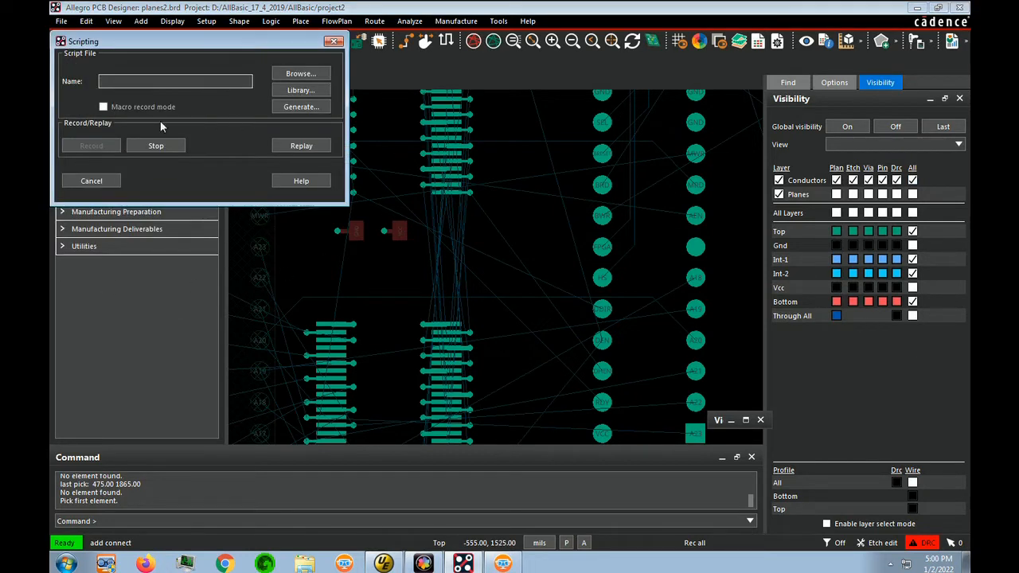
click(156, 146)
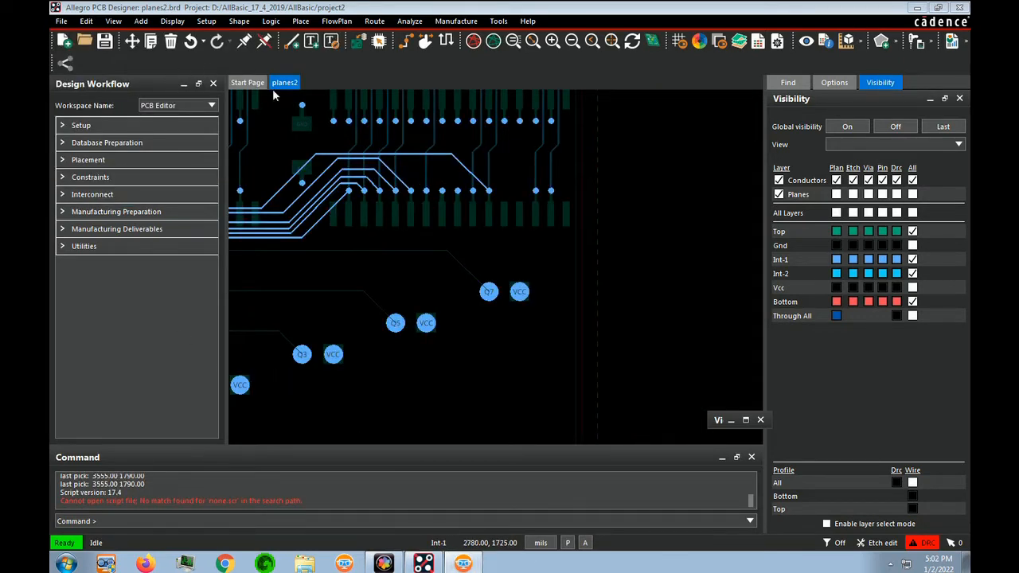
- Start recording a script named none
click(62, 21)
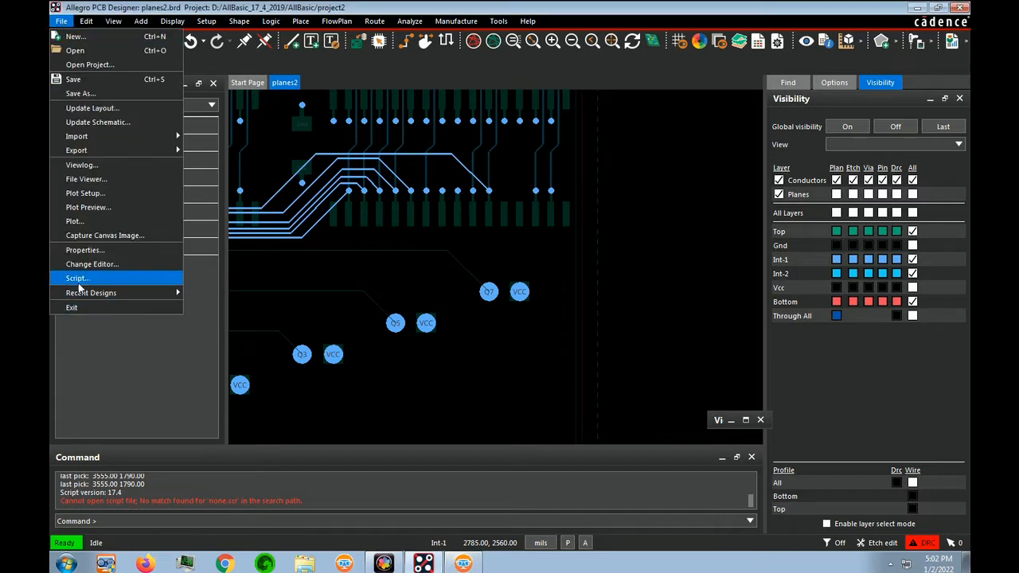
click(77, 279)
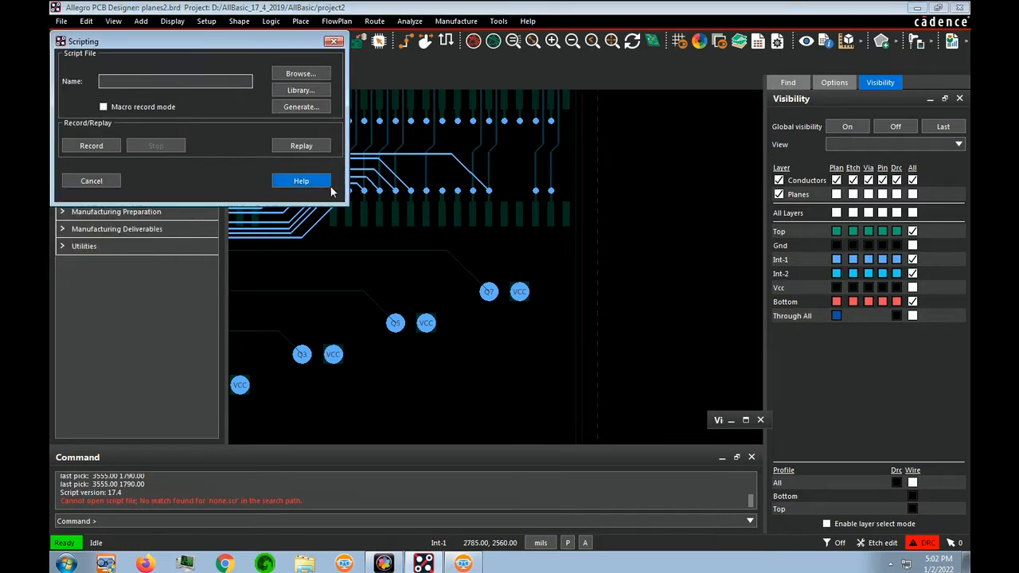
click(832, 534)
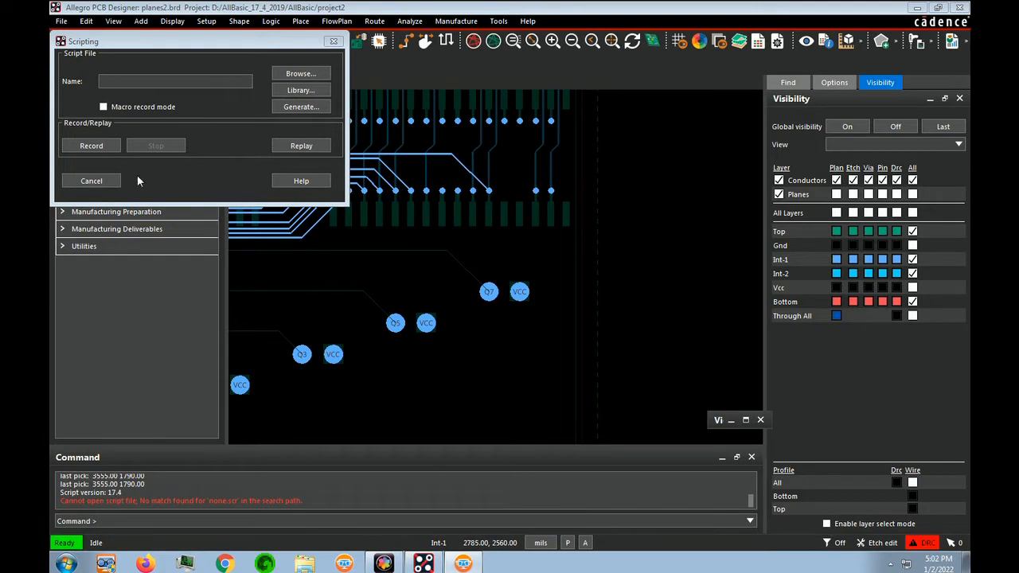
click(97, 144)
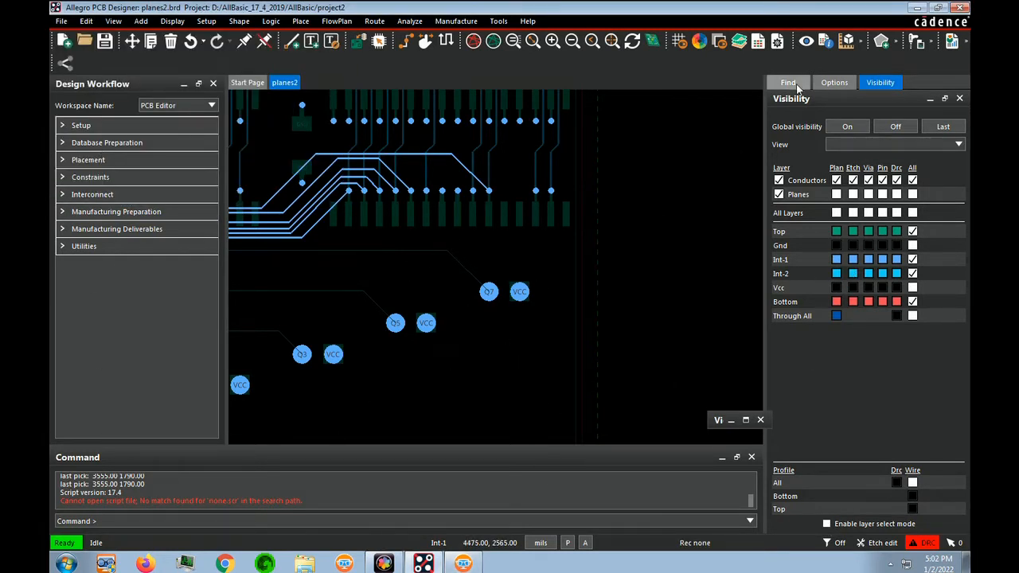
- Turn off visibility of all items on the conductor and plane layers, and stop the script recording
click(912, 180)
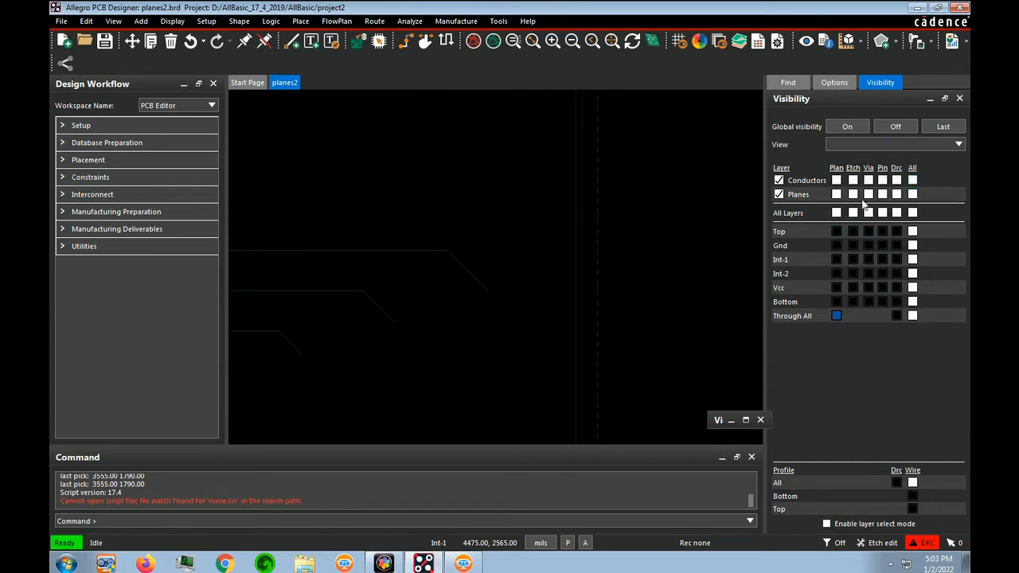
click(913, 195)
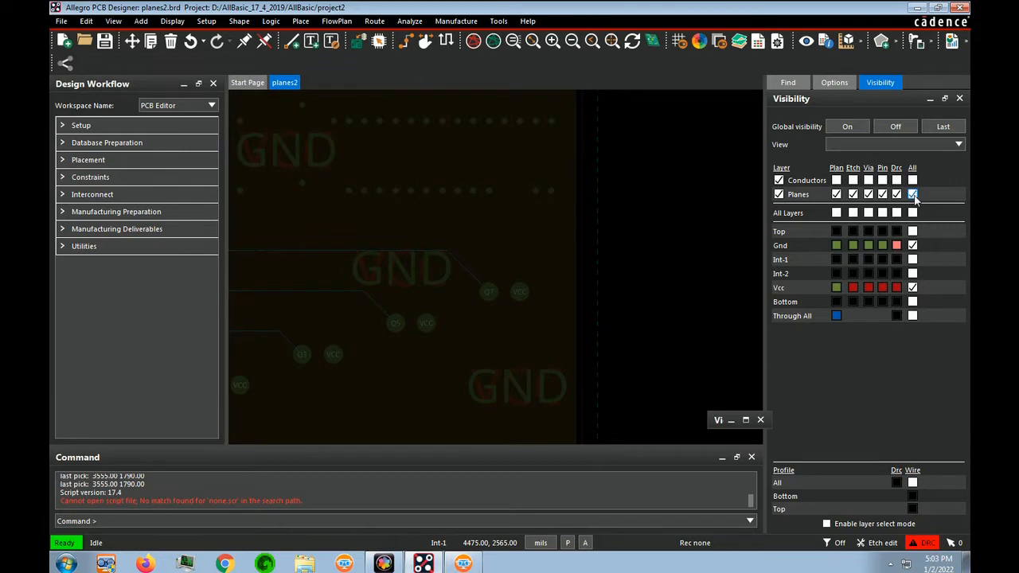
click(913, 195)
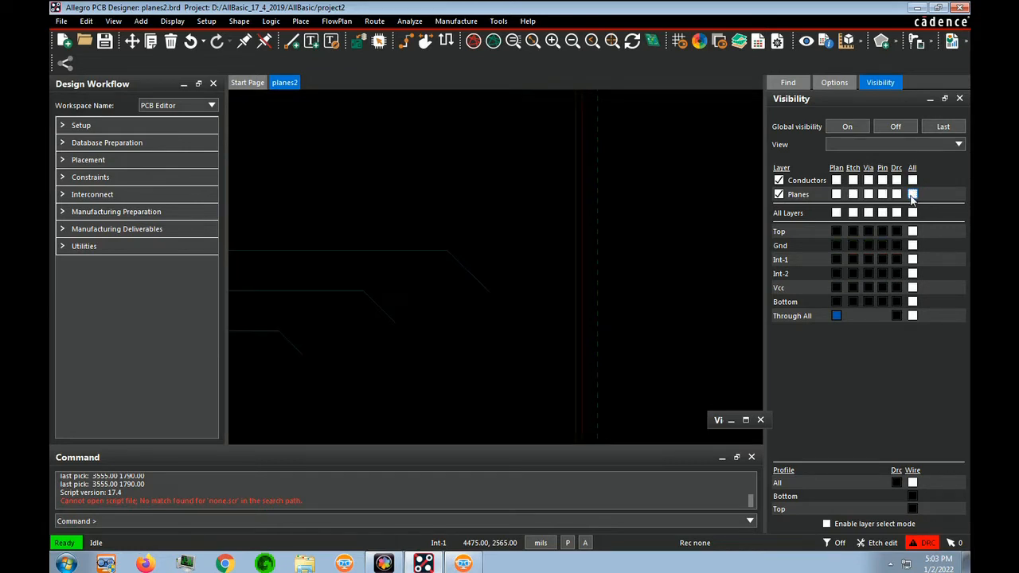
click(62, 22)
click(101, 278)
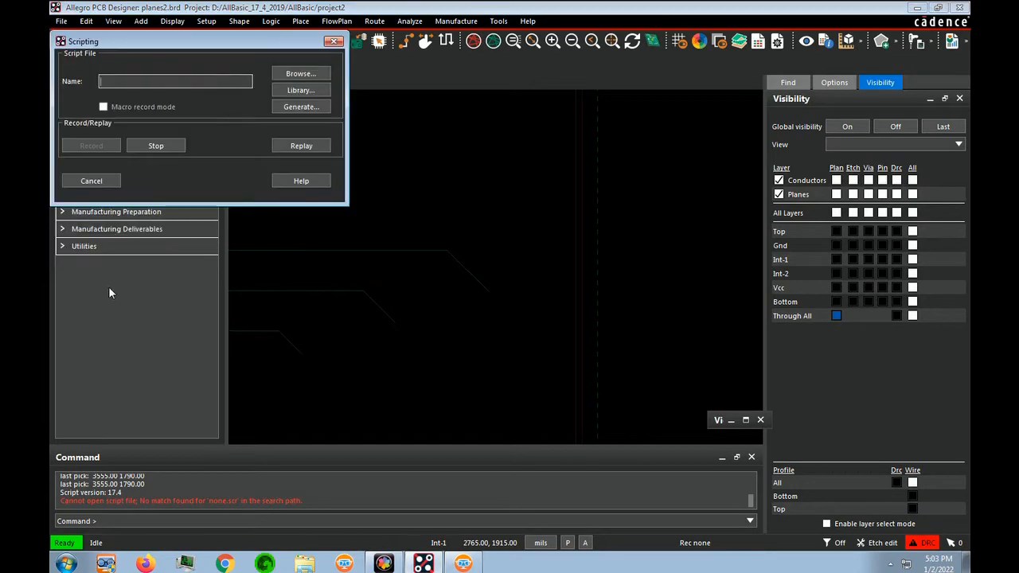
click(164, 150)
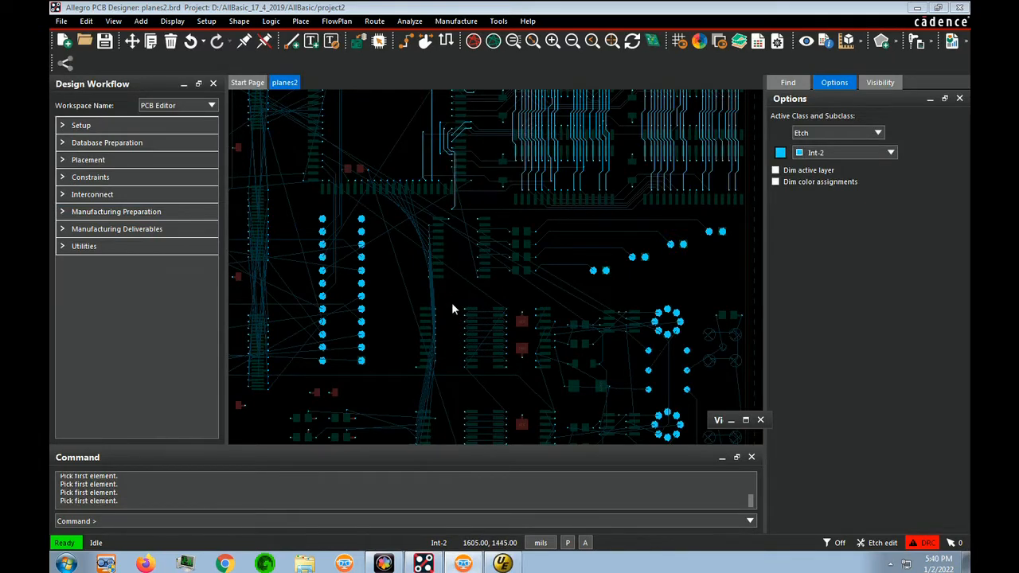
- Replay the script for Int-1 active and Int-2 alternate, and route the Q0 and Q2 nets straight between their vias
scroll(452, 302, up, 2)
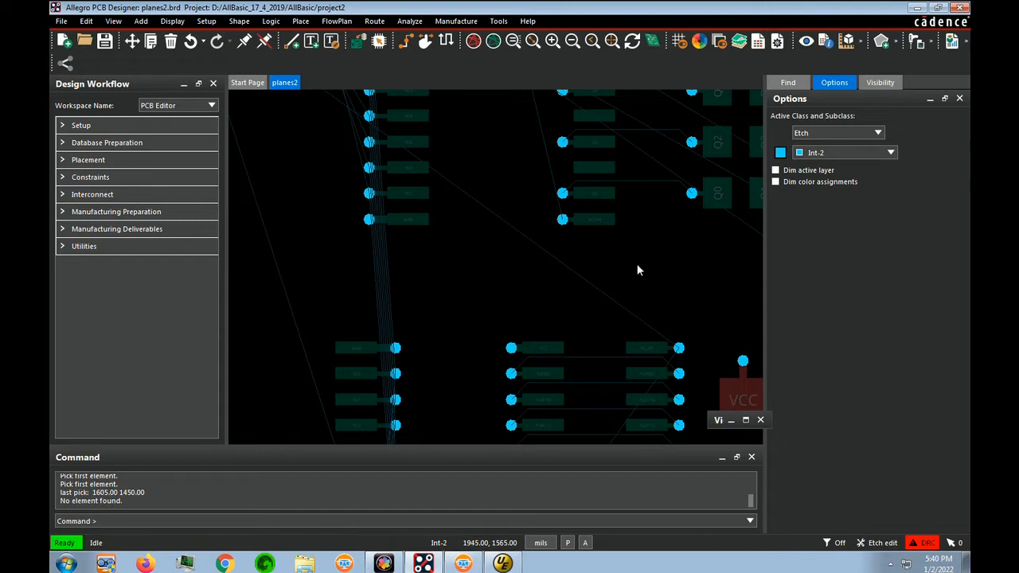
key(F3)
click(776, 137)
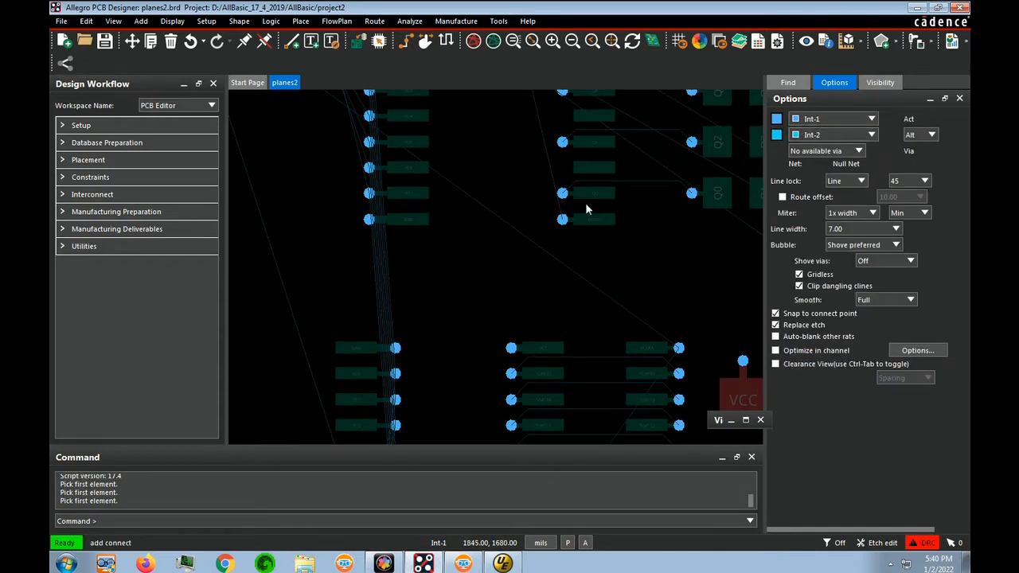
click(562, 193)
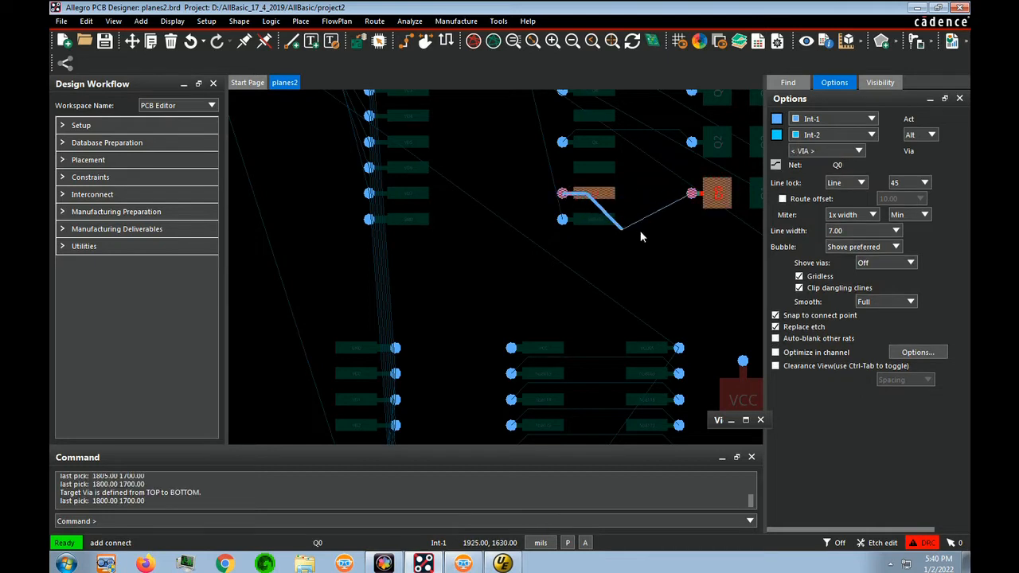
click(700, 194)
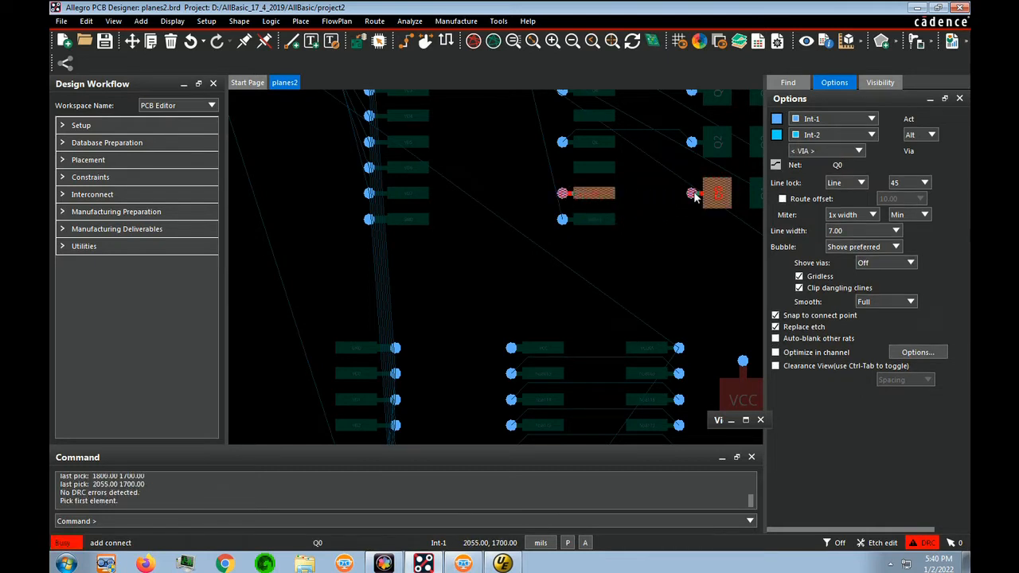
click(561, 143)
click(691, 143)
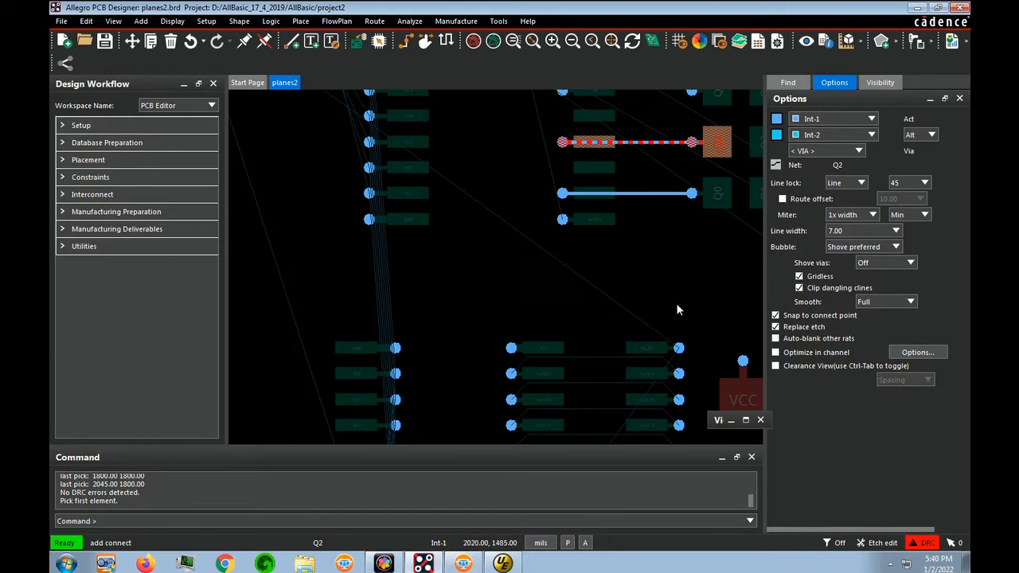
- Replay the script for Int-2 active and Int-1 alternate, and route the Vclka net upward on Int-2, adding a via to continue on Int-1
key(F2)
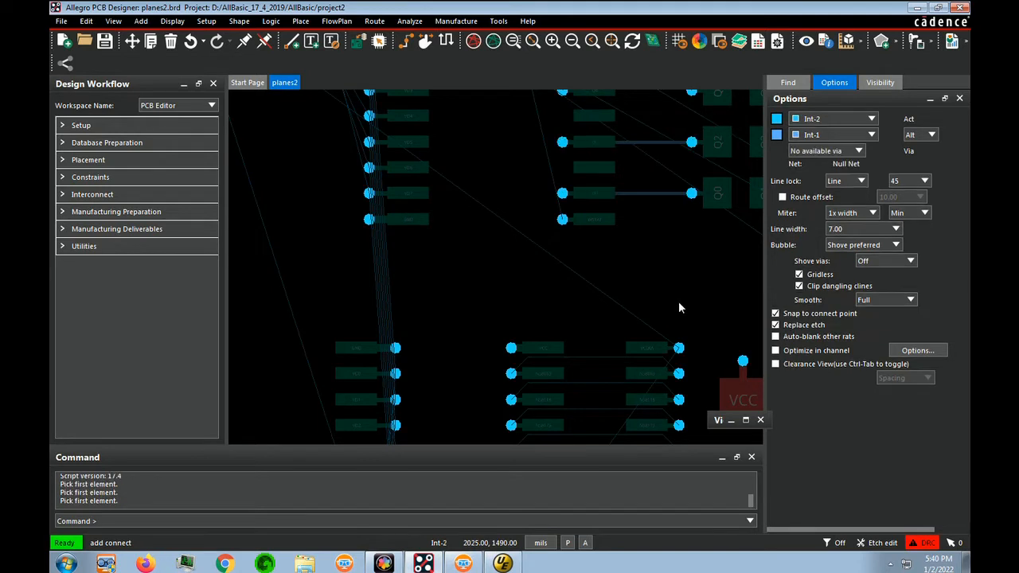
click(677, 347)
click(679, 167)
click(683, 133)
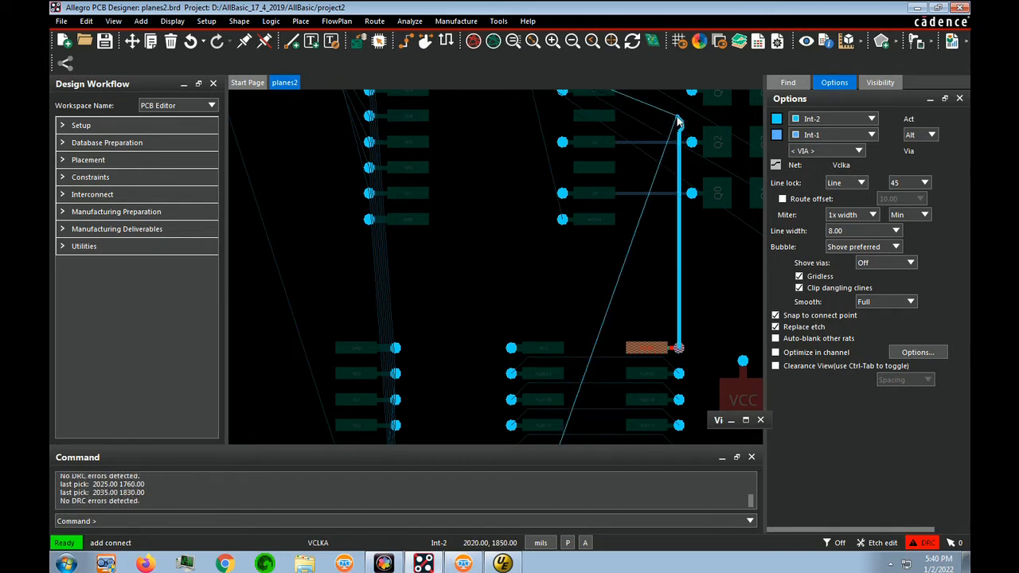
double_click(679, 119)
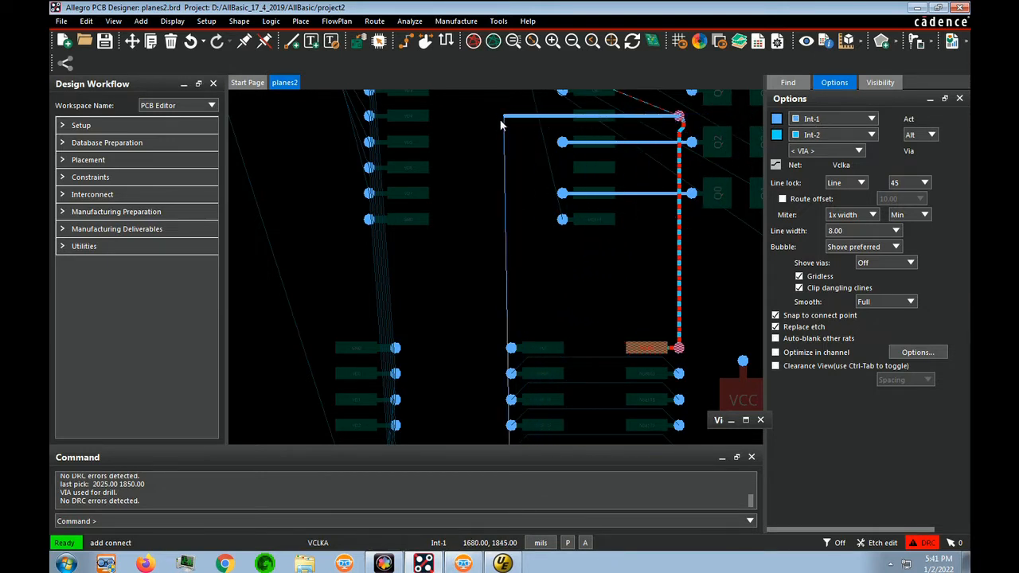
double_click(500, 119)
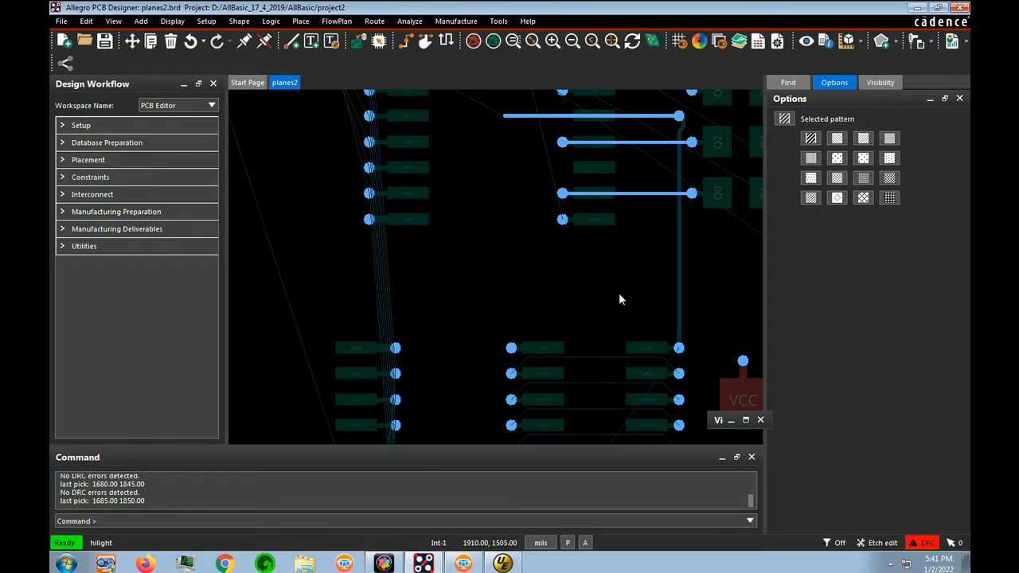
- Delete the Vclka test traces on Int-1 and Int-2 together with their via
key(Delete)
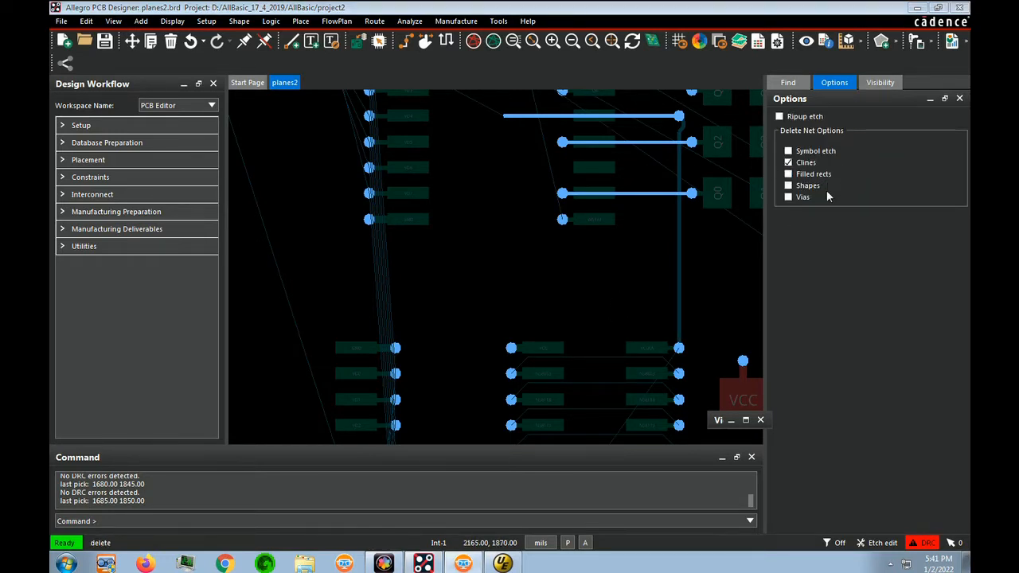
click(799, 87)
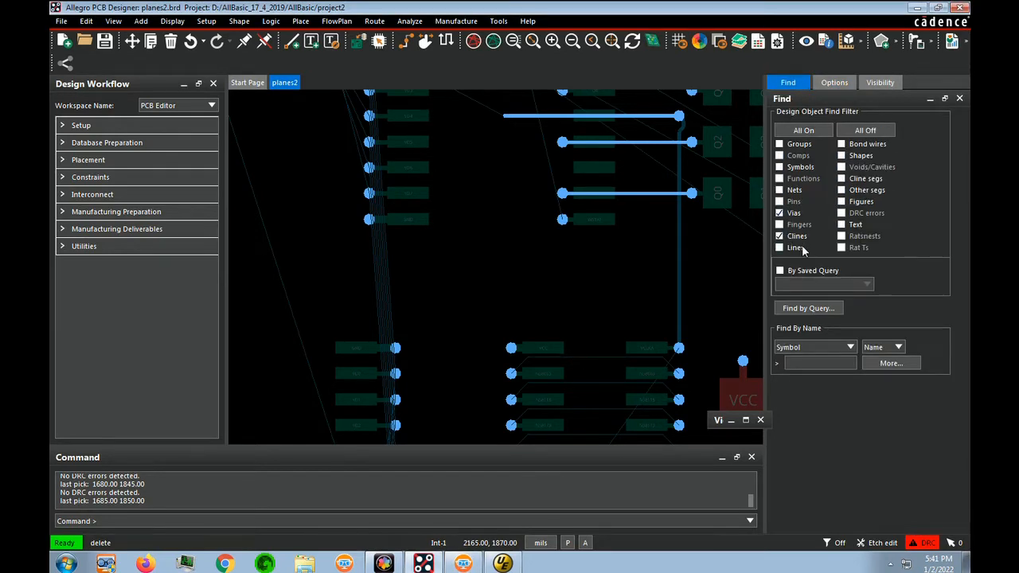
click(532, 118)
click(619, 119)
click(686, 125)
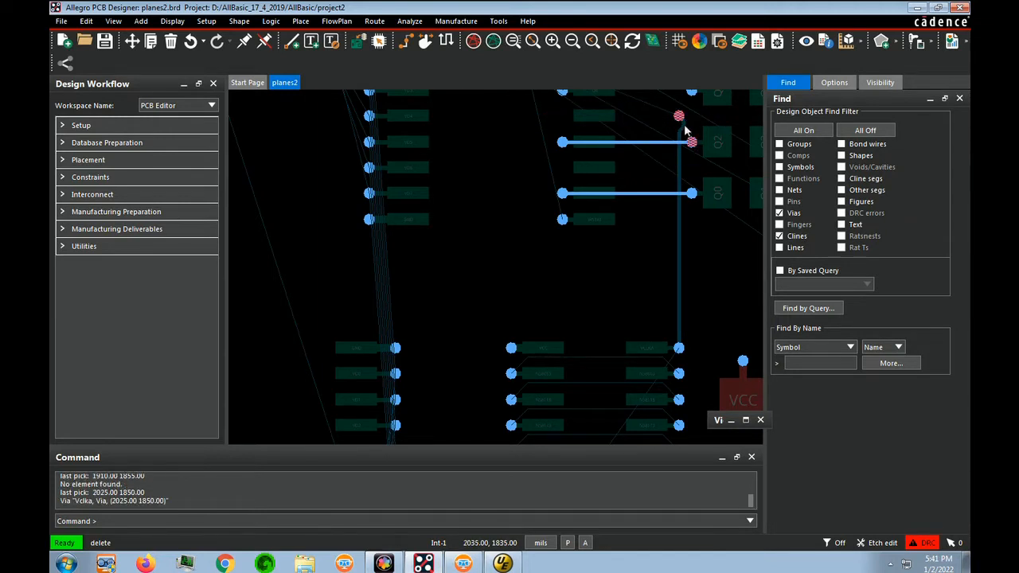
click(703, 301)
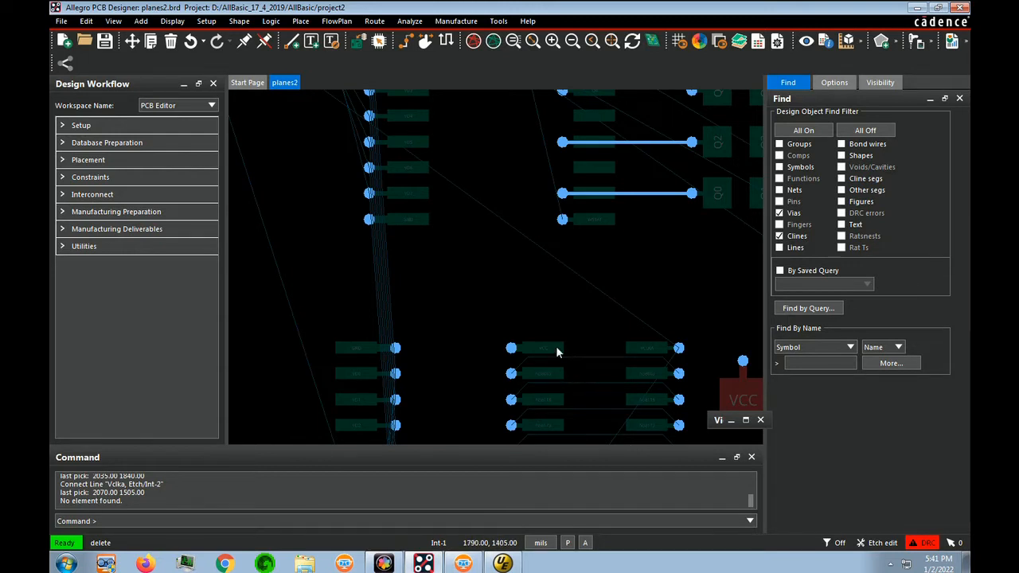
- Highlight the Vclka net, and replay the script that hides all conductor and plane layers
key(F8)
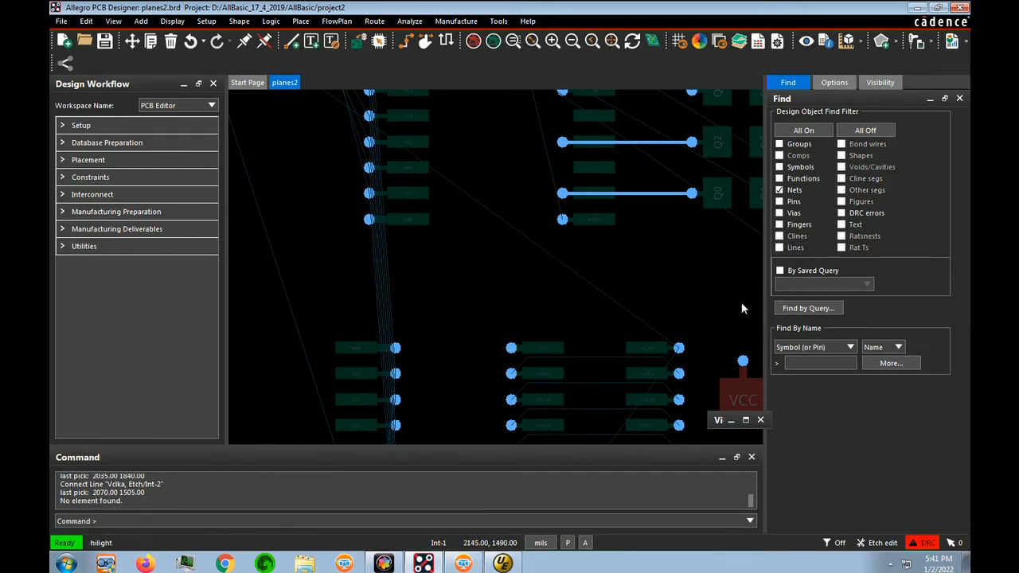
click(640, 320)
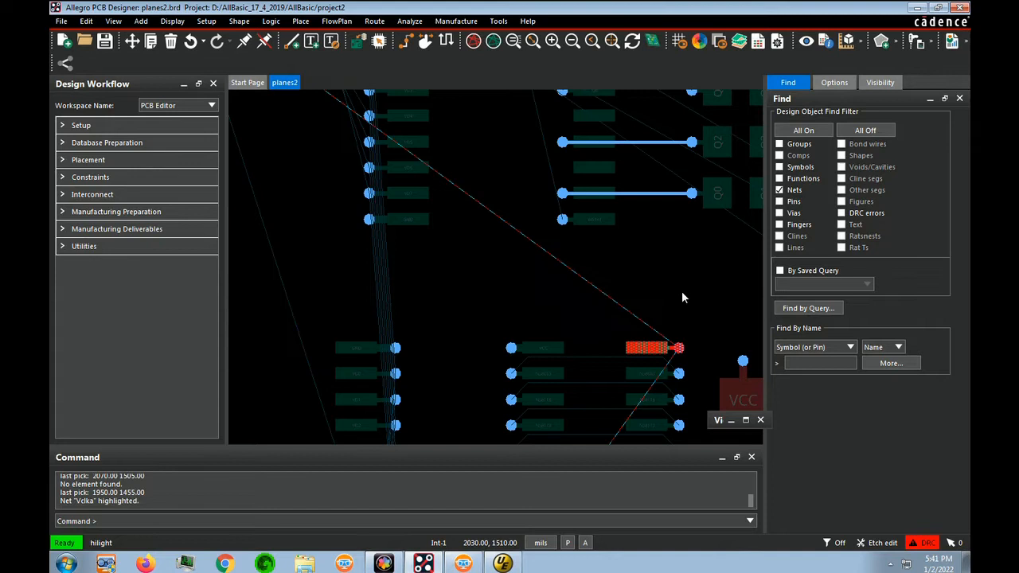
key(F9)
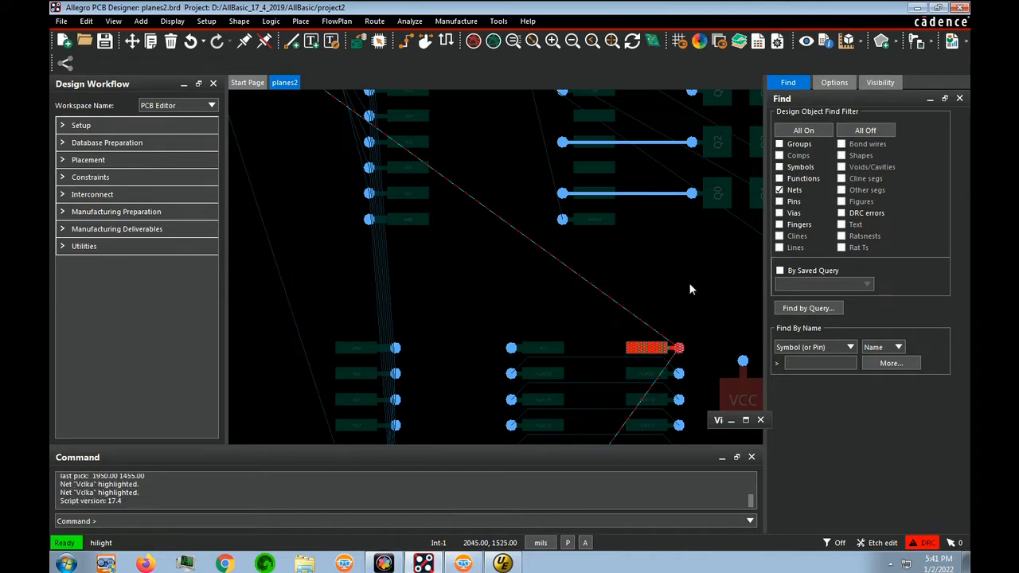
scroll(687, 291, down, 2)
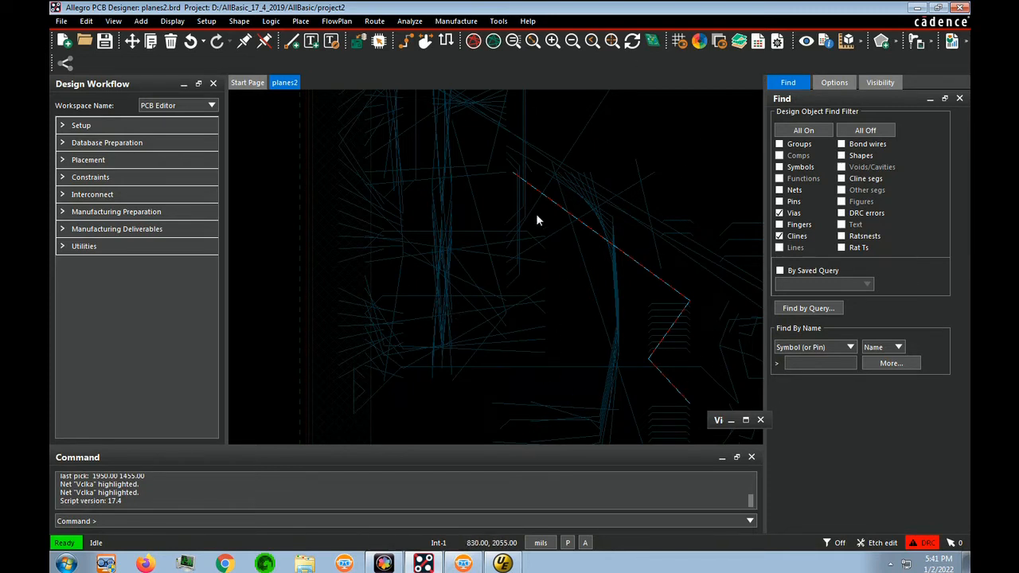
- Turn off shadow mode and remove the highlight from the Vclka net
click(720, 41)
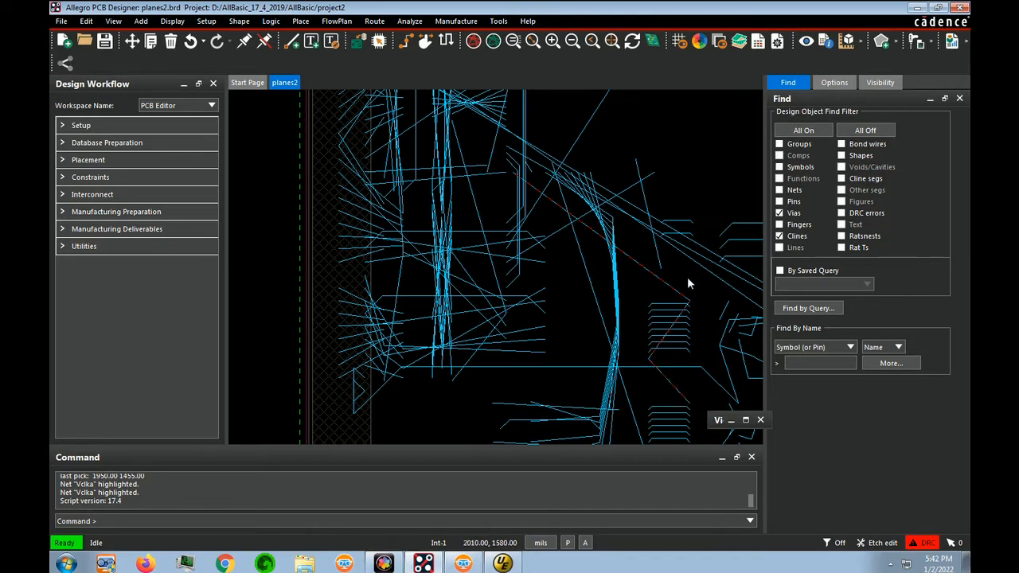
click(700, 333)
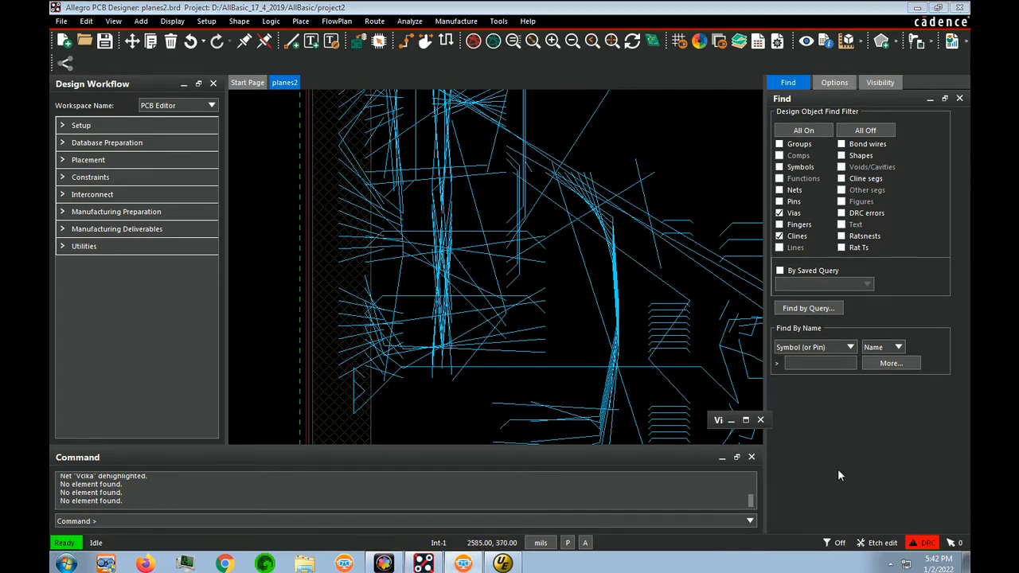
- Replay the script that shows all conductor layers, and turn shadow mode back on over the routed memory area
click(565, 337)
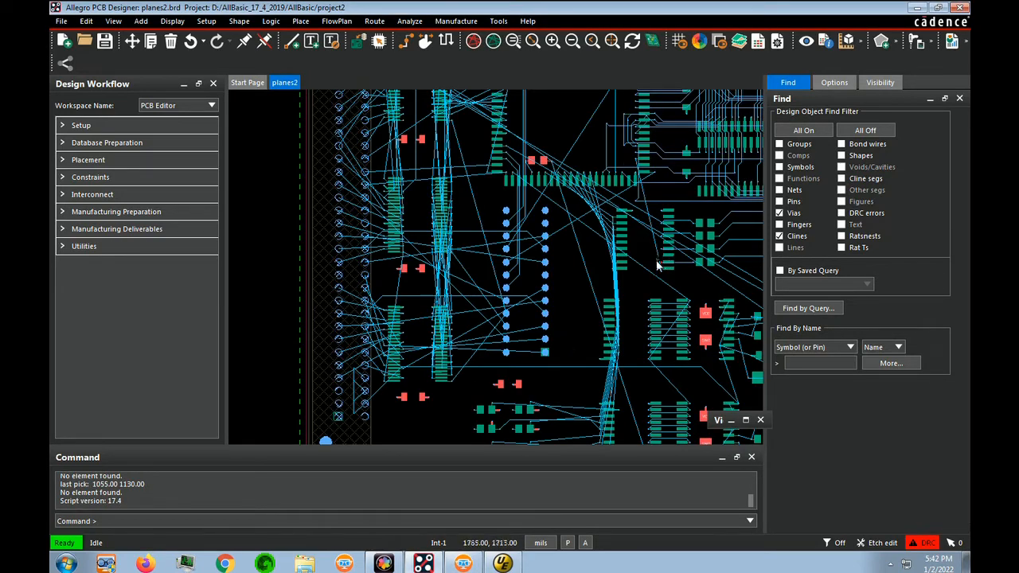
scroll(681, 266, down, 1)
scroll(573, 199, up, 3)
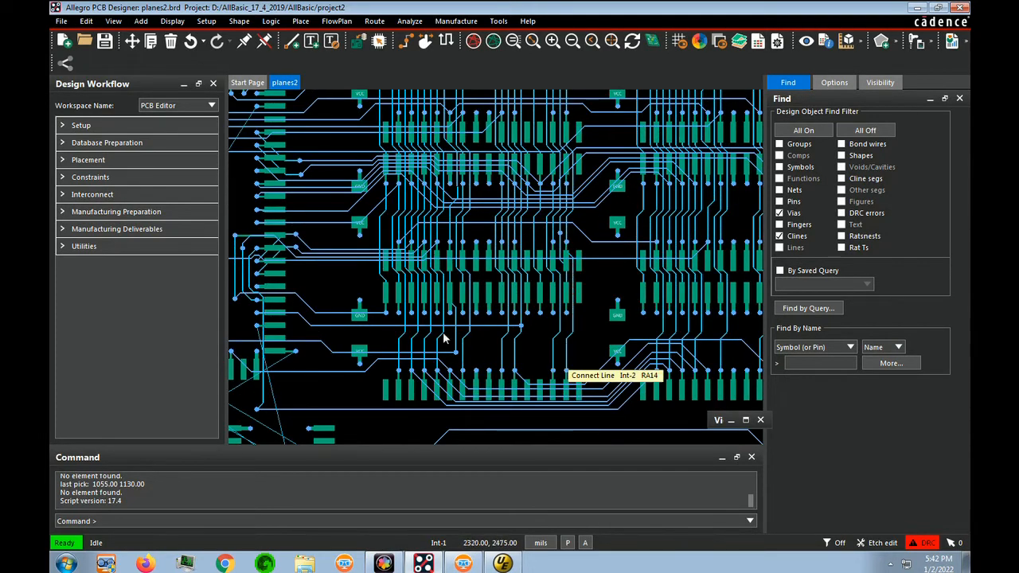
click(723, 41)
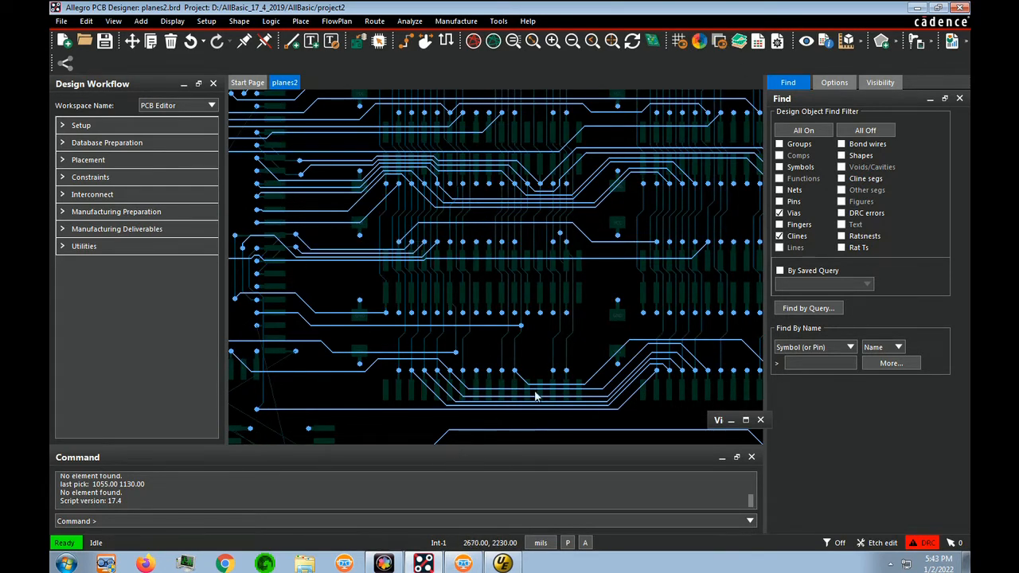
- Start Add Connect and cycle the active routing layer through the conductor layers, including Int-2 and Bottom
key(F3)
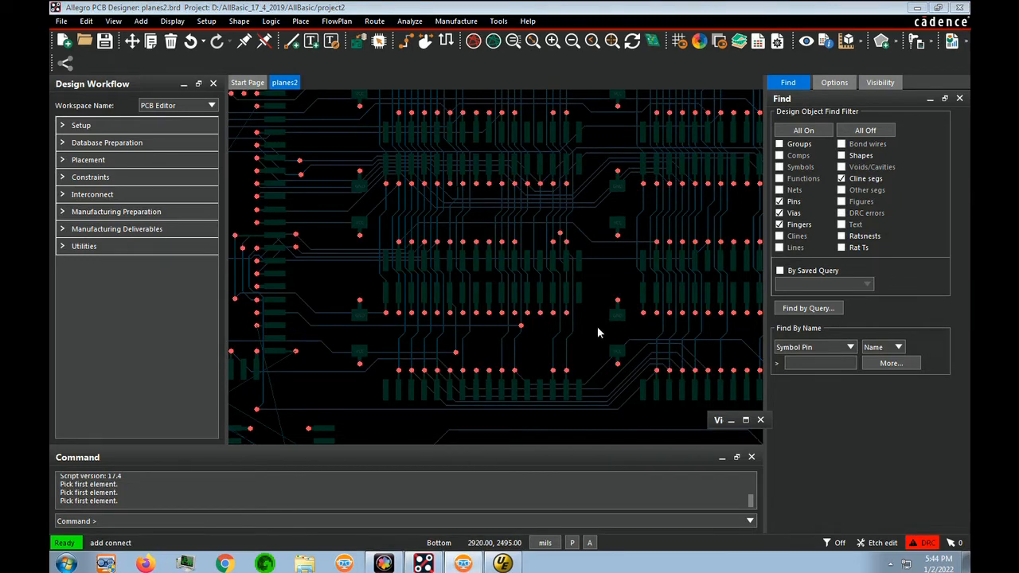
key(plus)
key(plus)
key(plus)
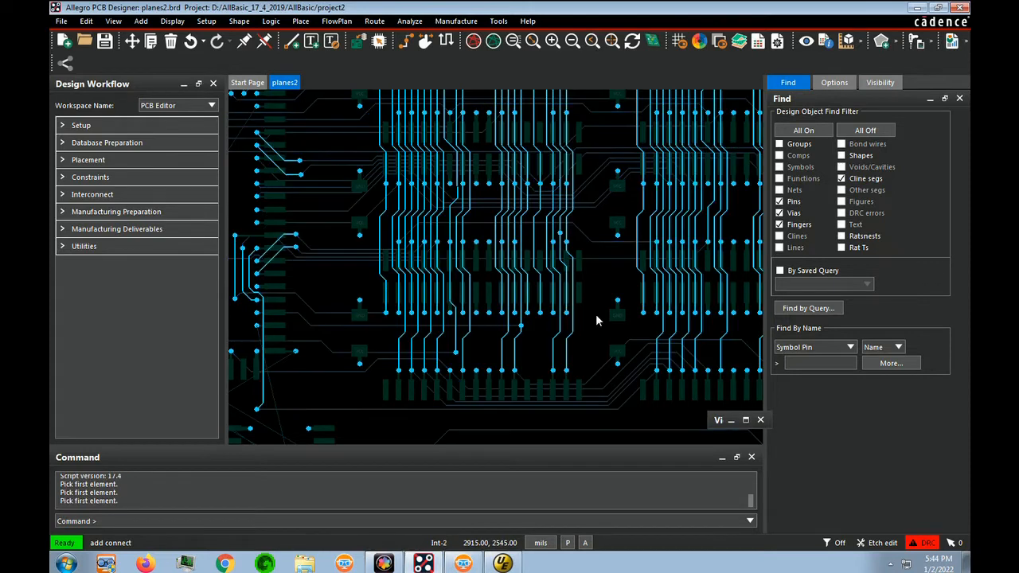
key(plus)
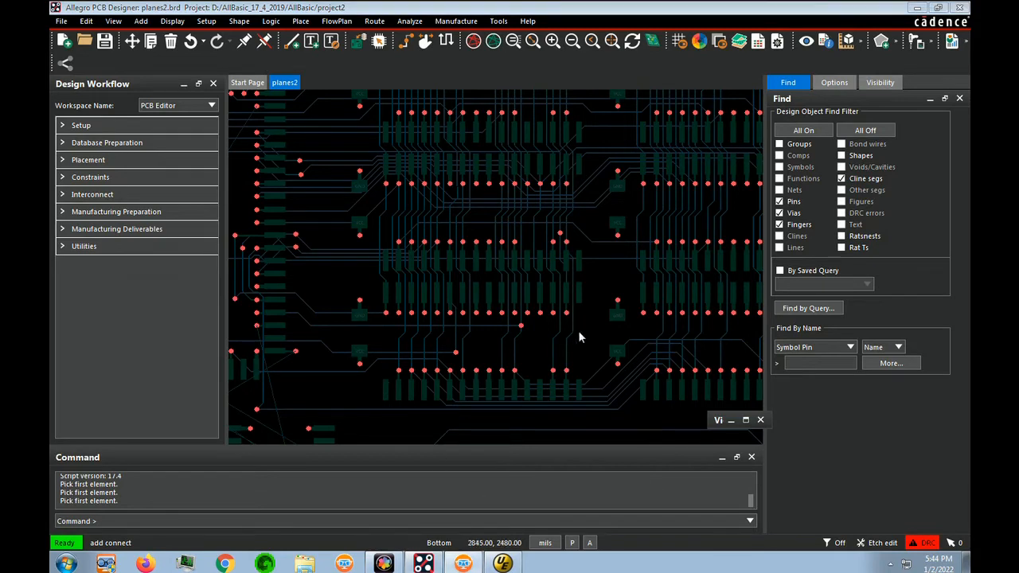
click(595, 310)
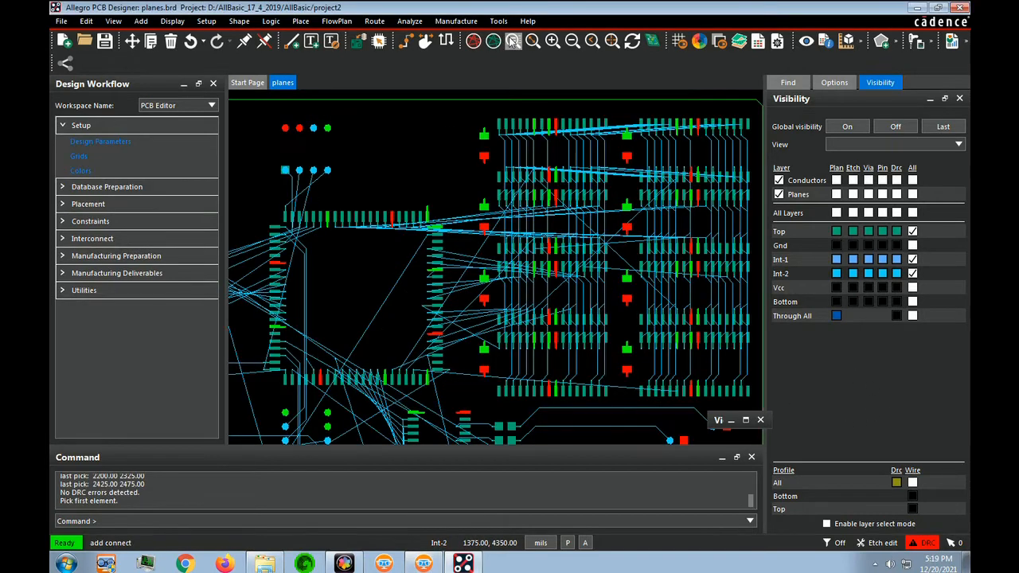
- Examine the defined grid spacing for the etch layers while working on the lower memory pins
click(512, 42)
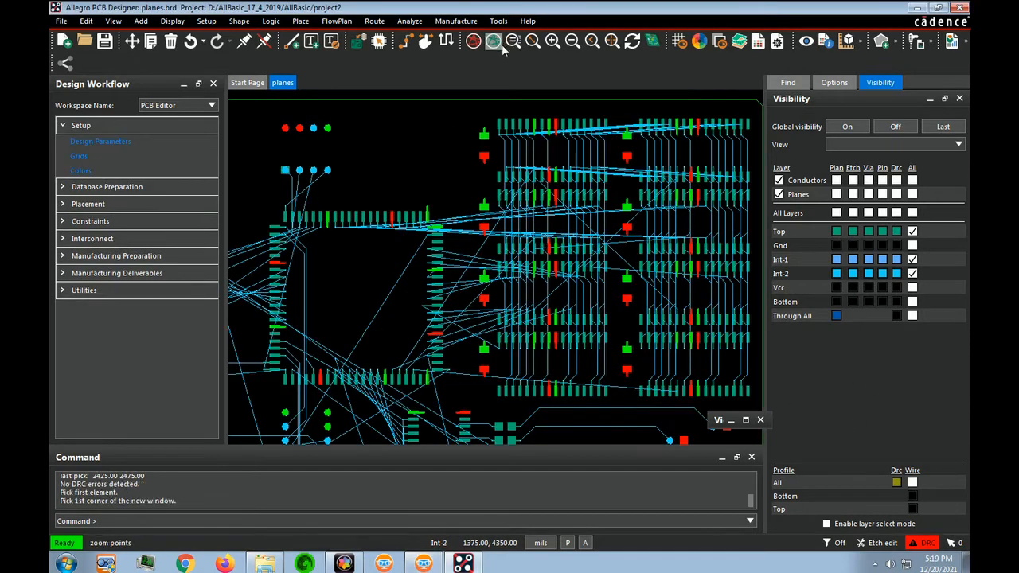
click(494, 321)
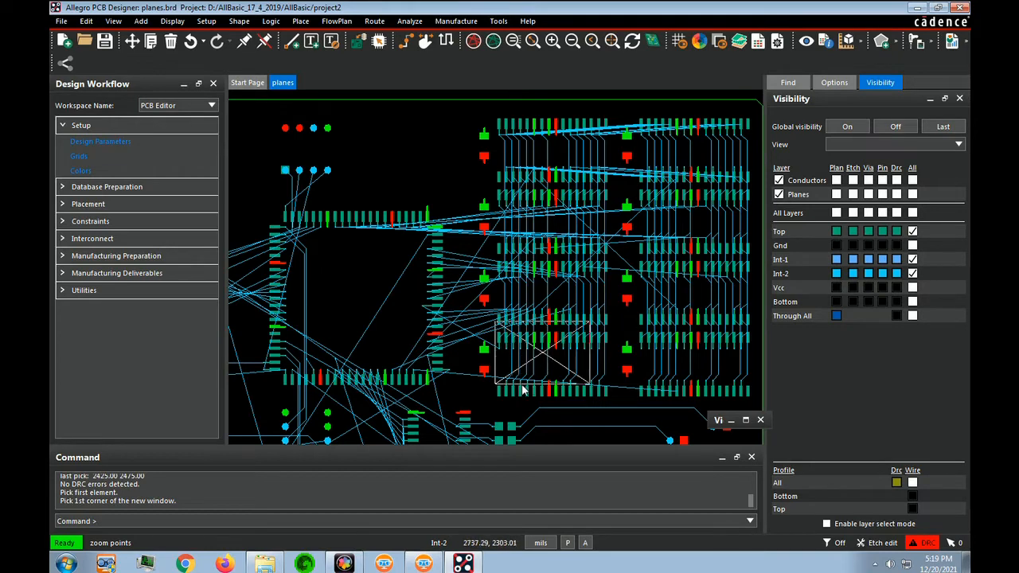
click(613, 400)
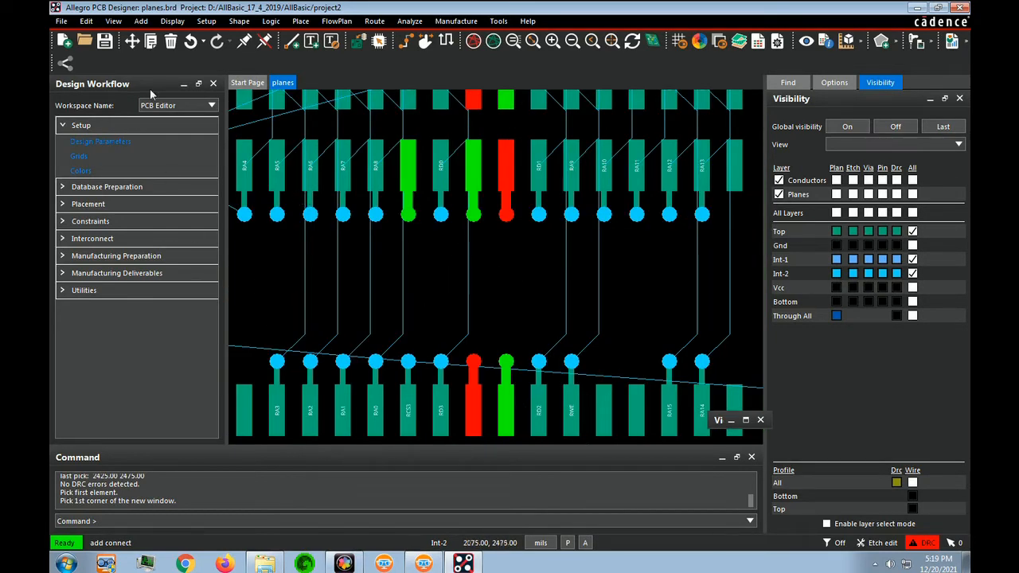
click(79, 157)
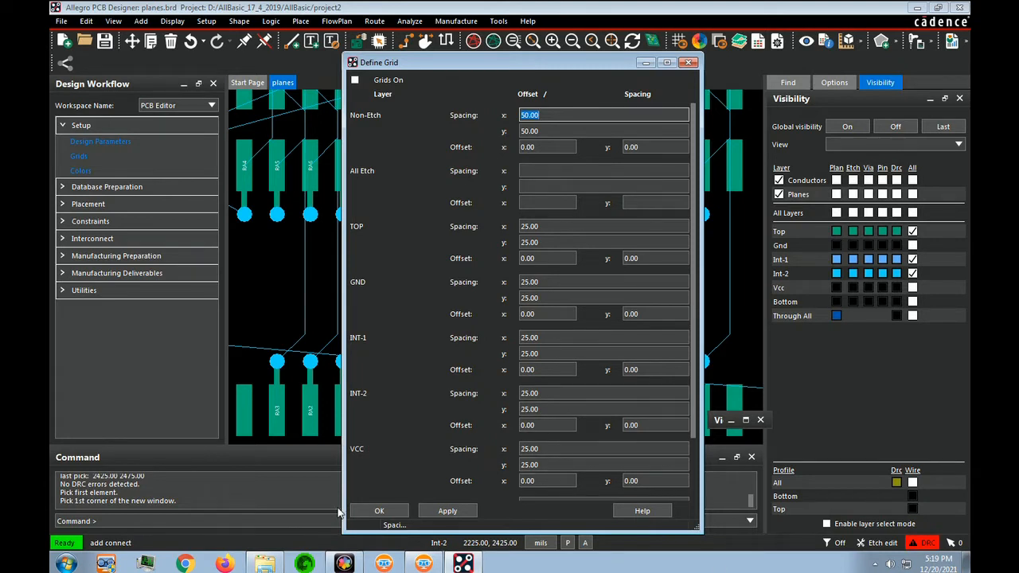
click(377, 512)
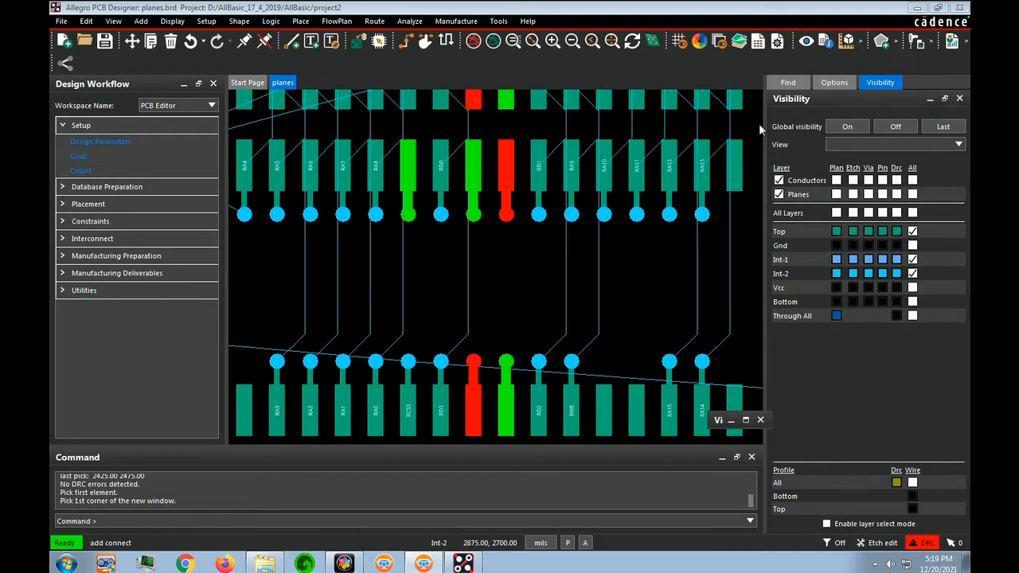
- Hide the Top layer and bring up the Add Connect routing options
click(913, 230)
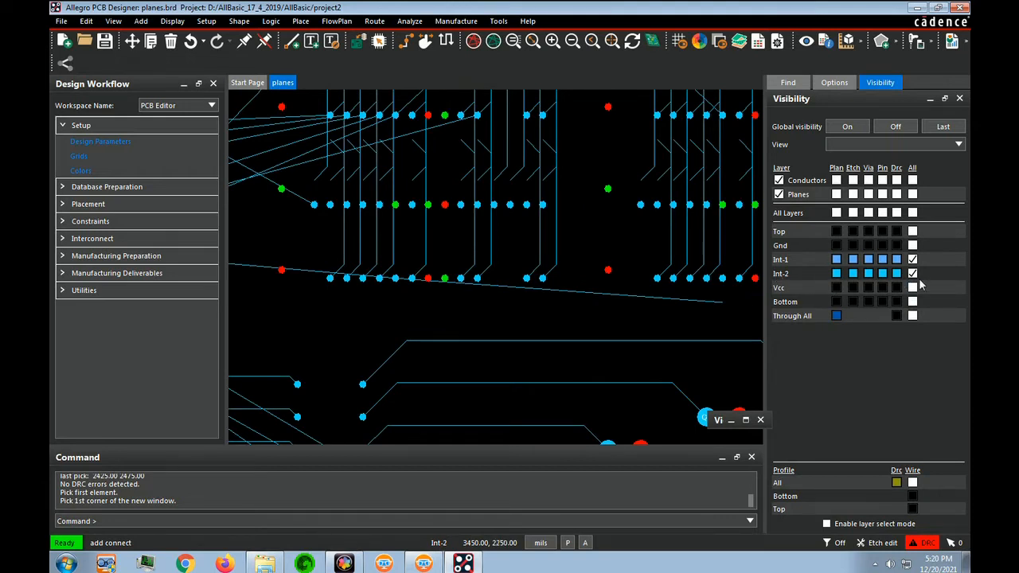
scroll(567, 249, down, 2)
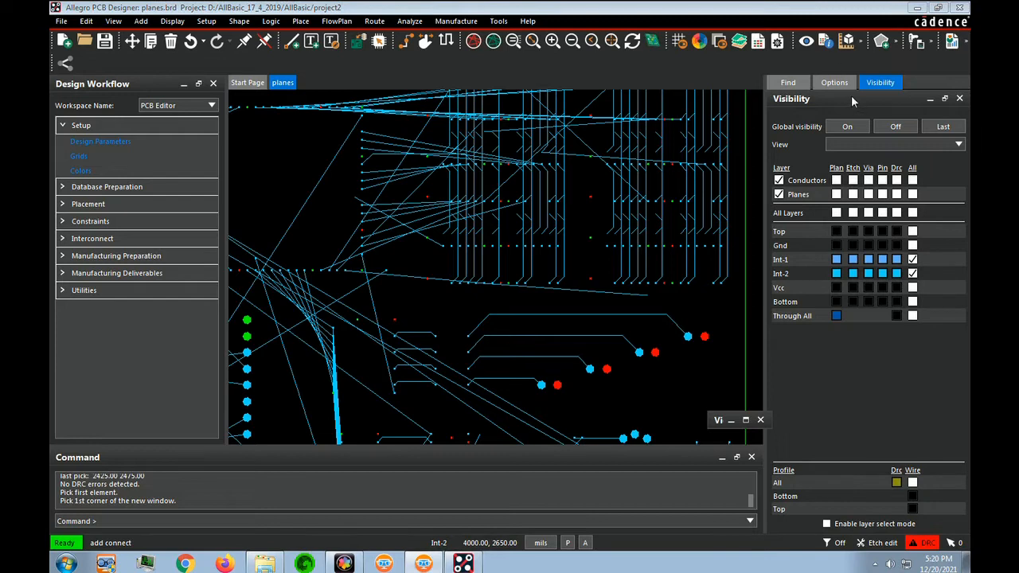
click(834, 83)
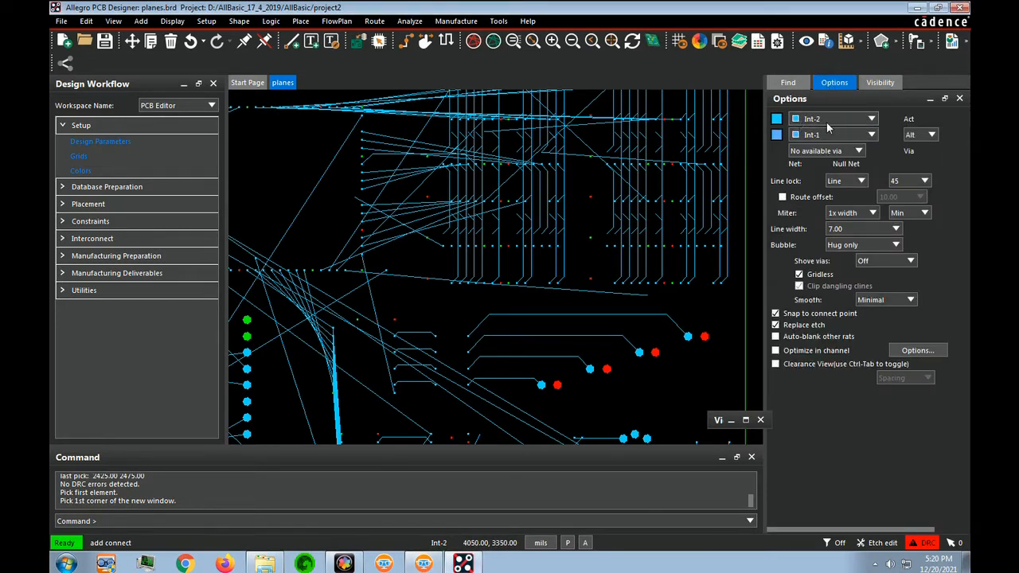
- On Int-2, route net RA3 from the via at 2150, 2325 to 2150, 2825, and net RA5 from 2150, 2550 to 2150, 3050
drag(447, 169, 621, 285)
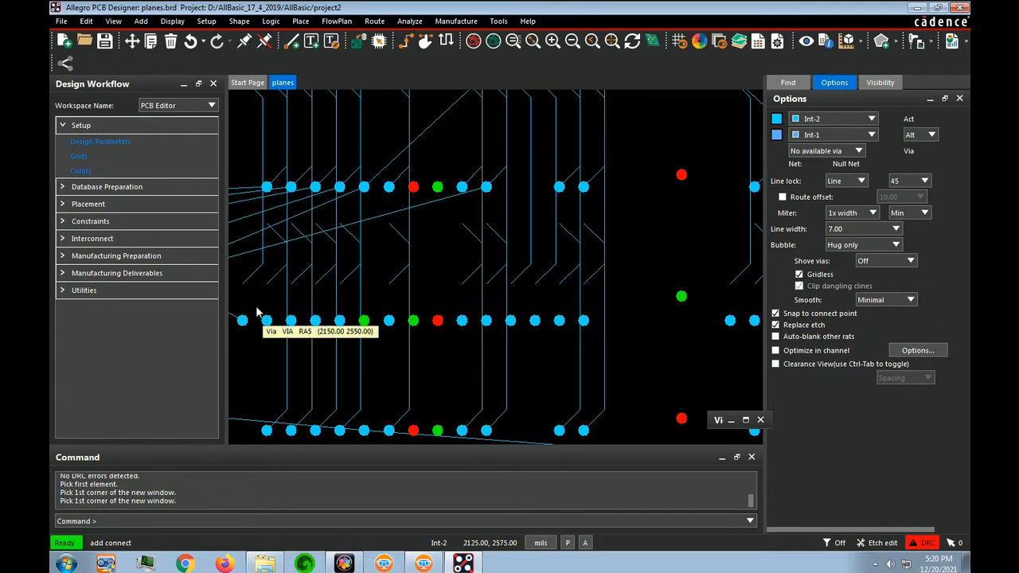
click(267, 428)
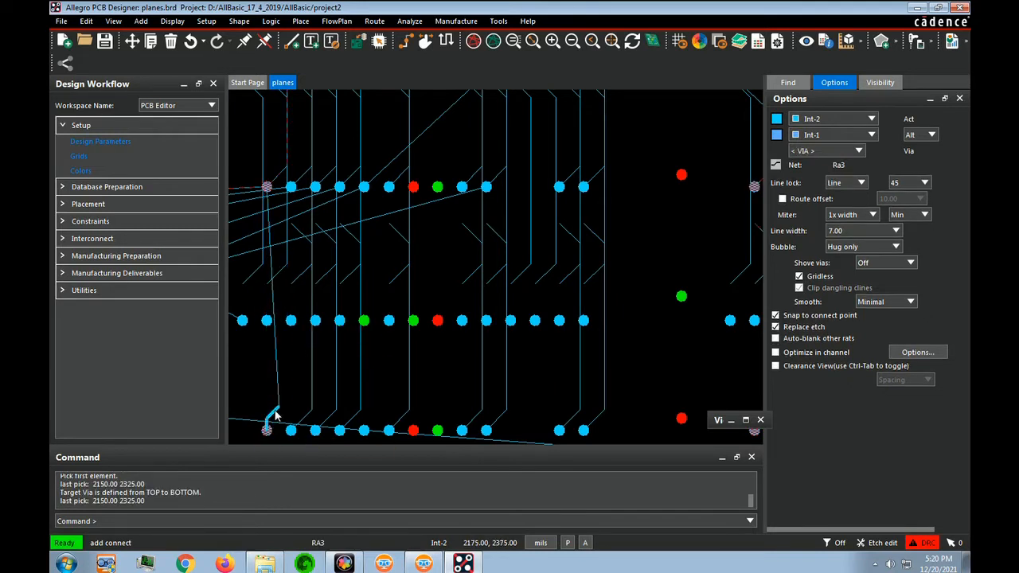
click(283, 365)
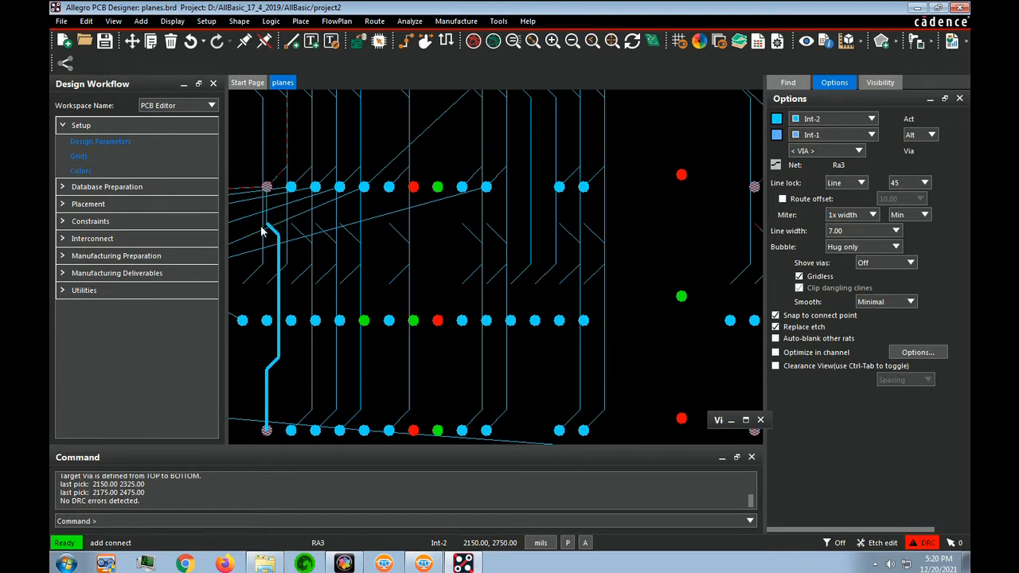
click(267, 188)
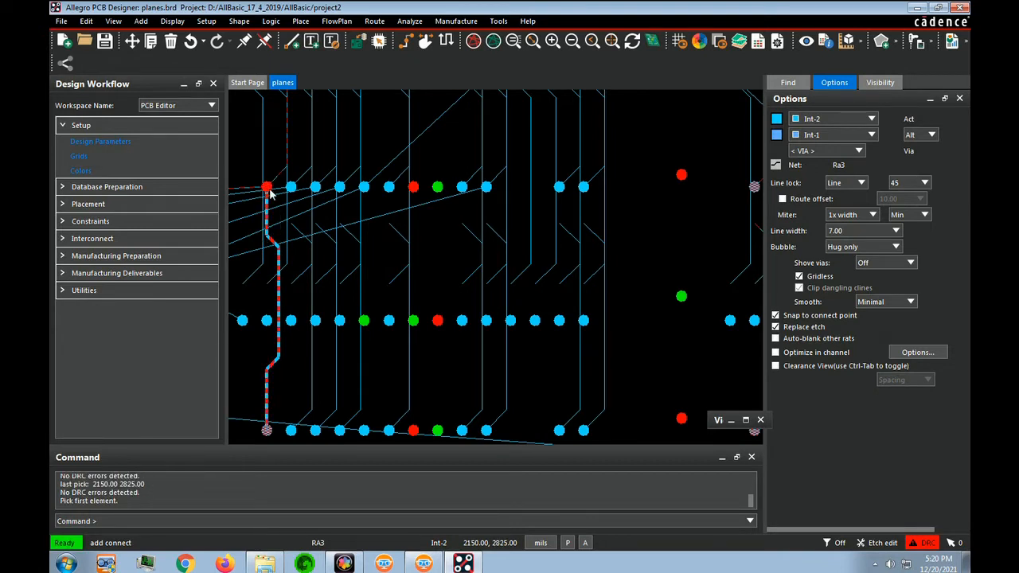
click(267, 320)
click(257, 243)
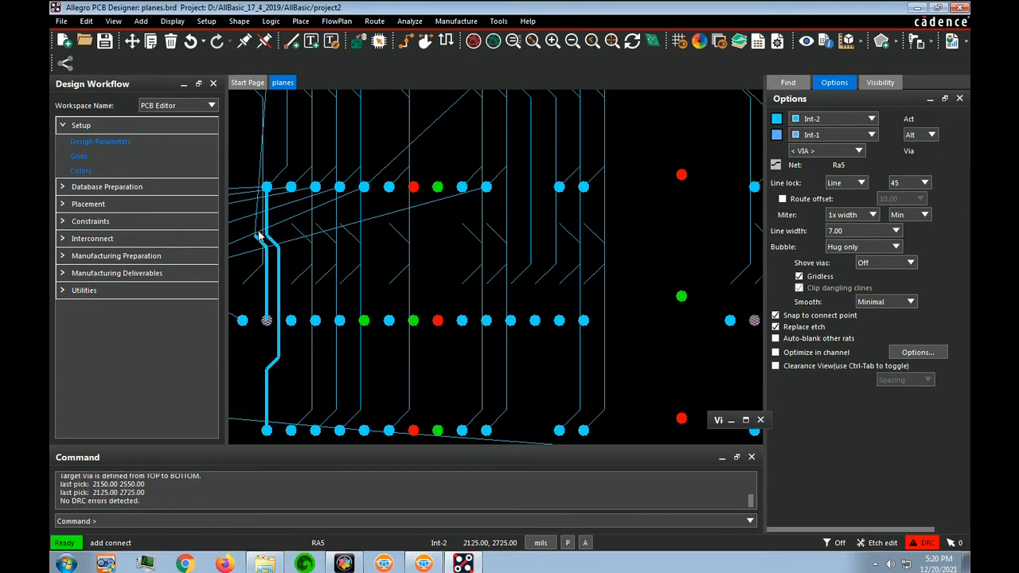
click(267, 139)
- Continue net RA3 from 2150, 2825 to 2150, 3325, and net RA5 from 2150, 3050 to its next via above on Int-2
click(281, 254)
click(291, 250)
click(275, 251)
click(280, 191)
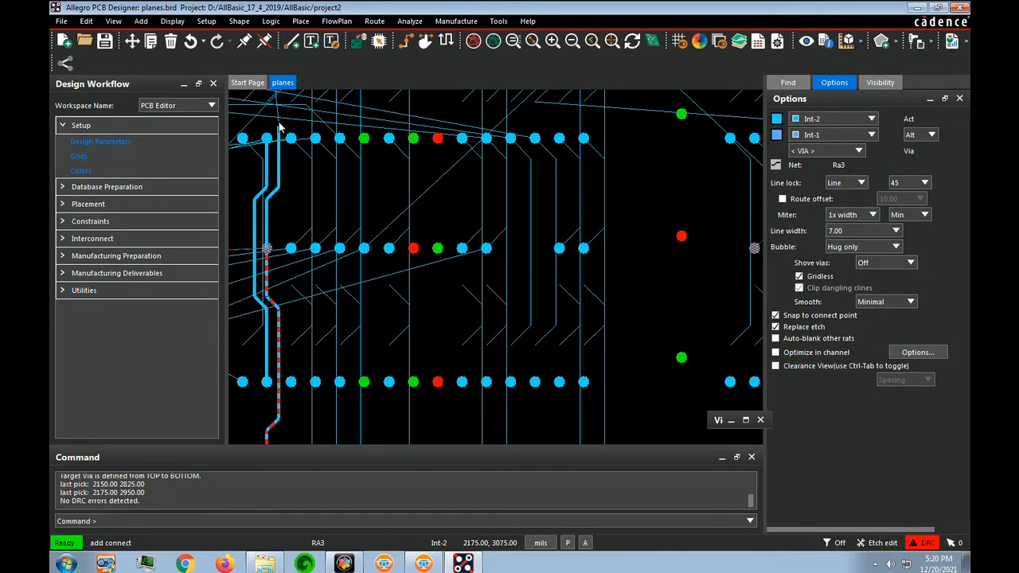
click(266, 188)
click(269, 133)
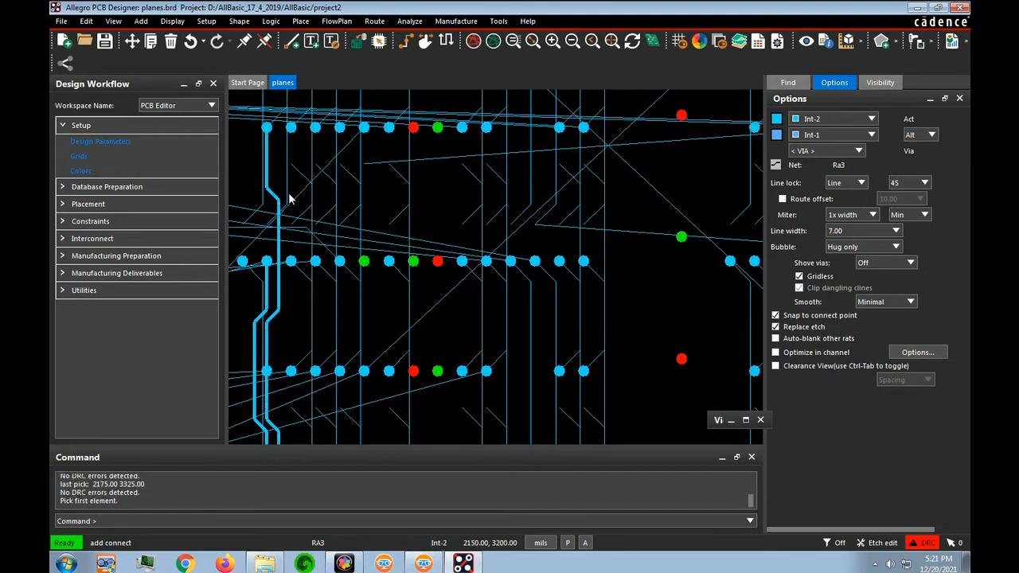
click(268, 251)
click(255, 189)
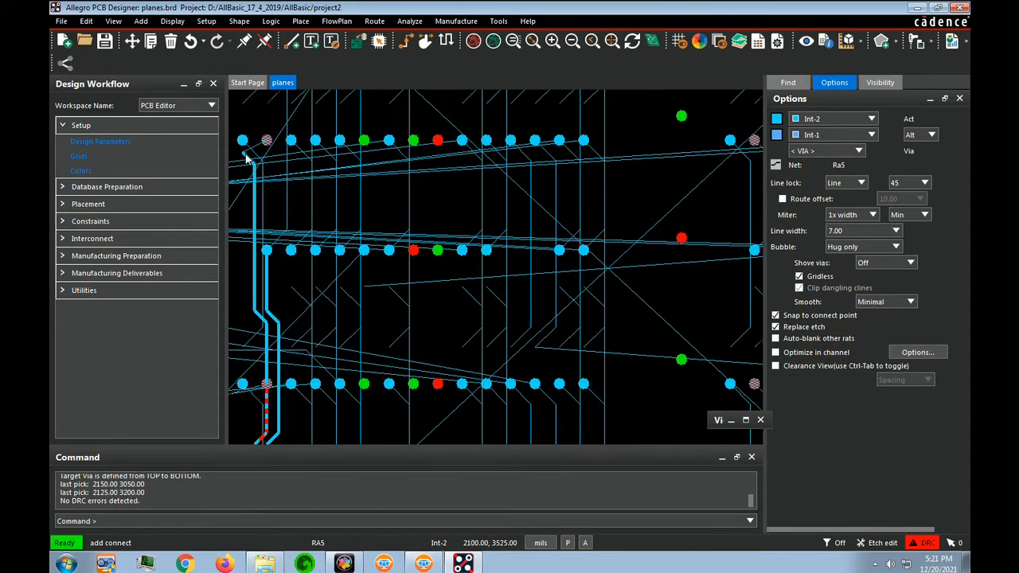
click(267, 140)
- Extend net RA3 from 2150, 3325 to 2150, 3825, and net RA5 up to its via at 2150, 4050 on Int-2
click(266, 250)
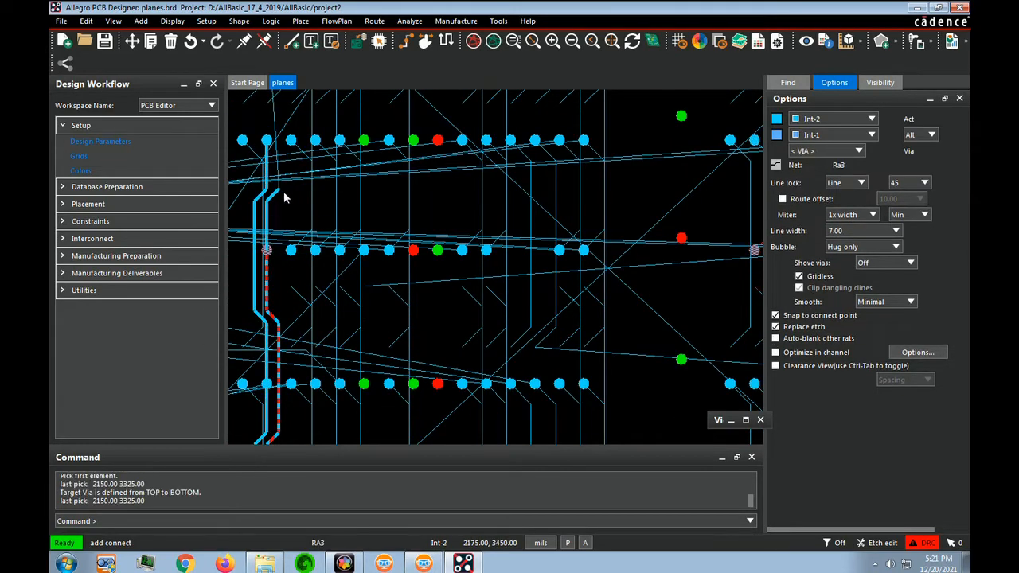
click(277, 194)
click(279, 141)
click(267, 190)
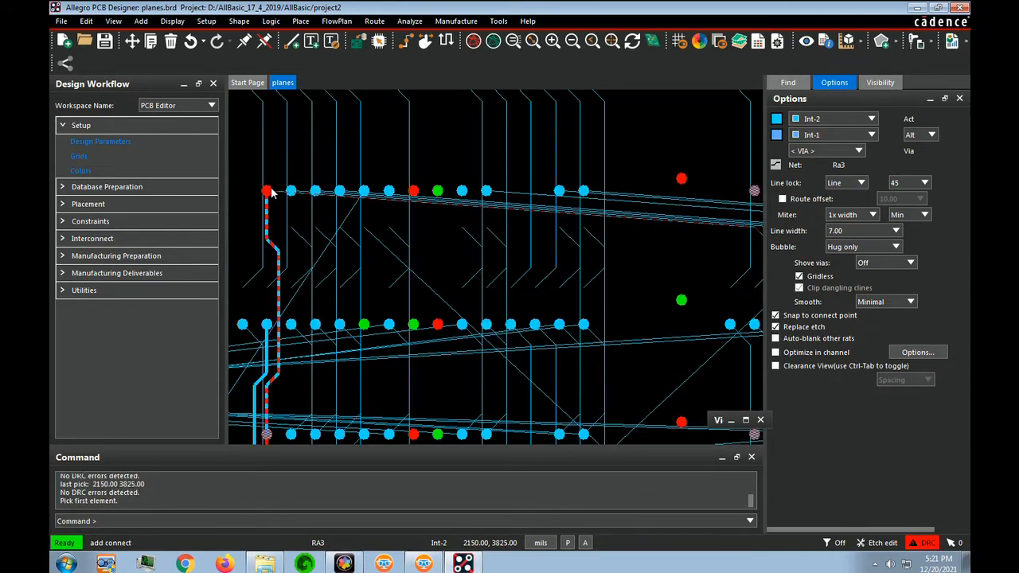
click(261, 328)
click(255, 245)
click(266, 149)
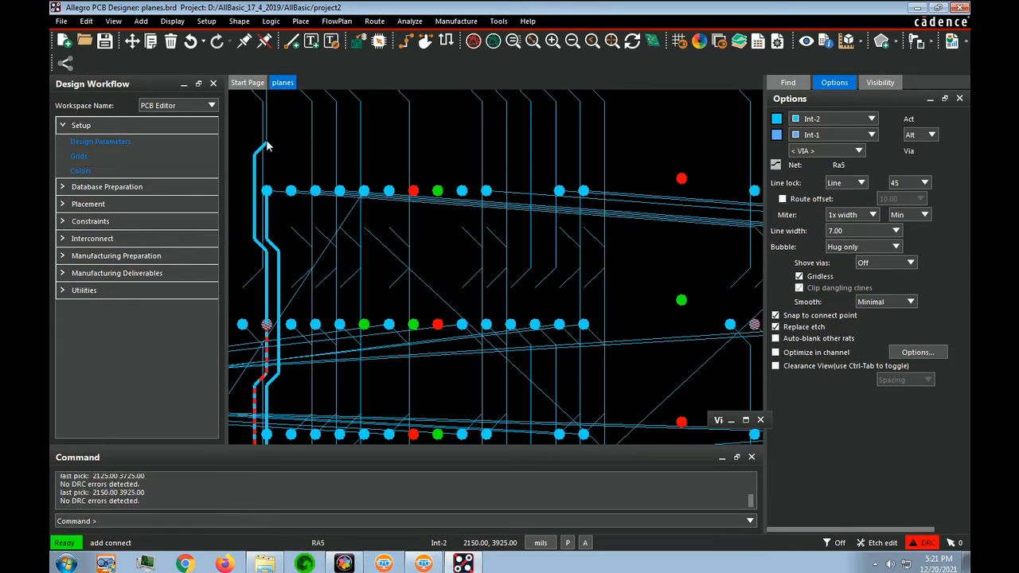
click(266, 204)
- Turn on shadow mode over the whole memory array
scroll(315, 310, up, 2)
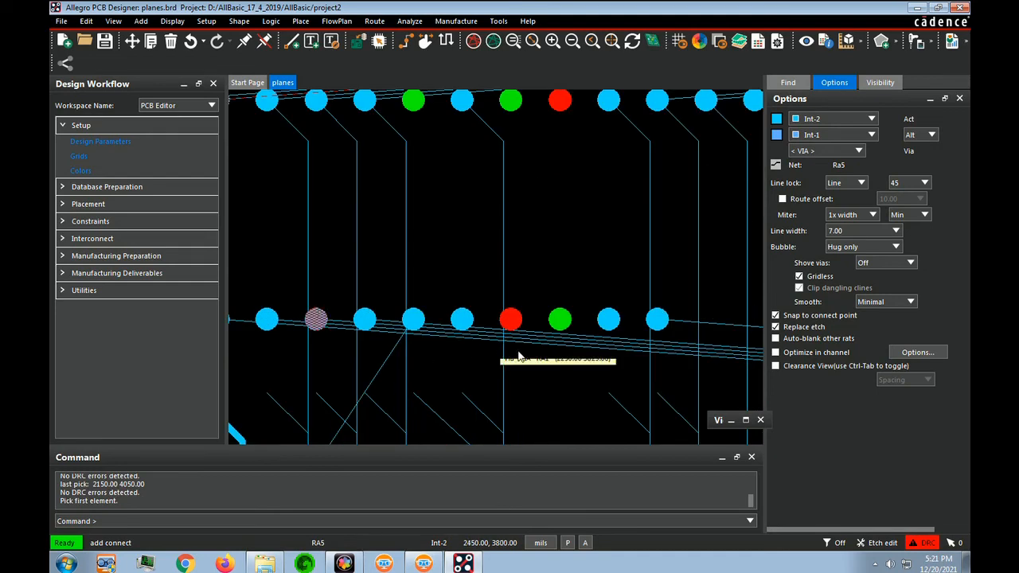
scroll(402, 271, down, 4)
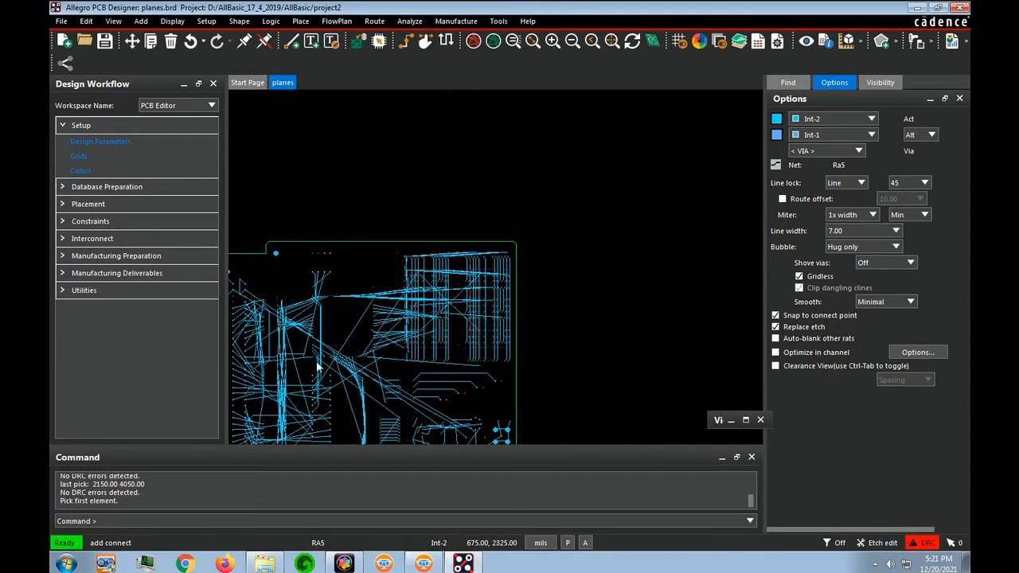
click(368, 418)
key(Down)
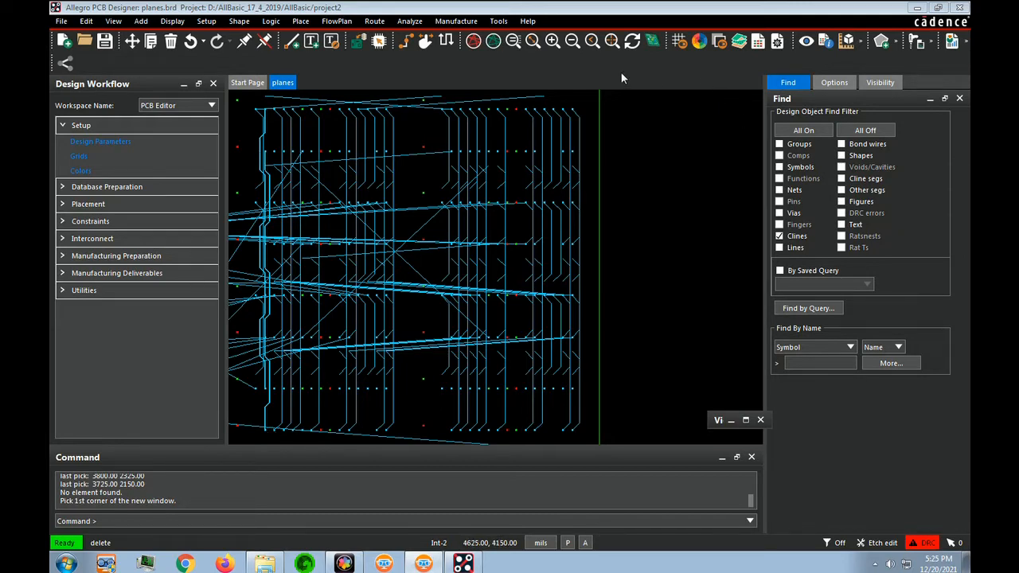
click(720, 44)
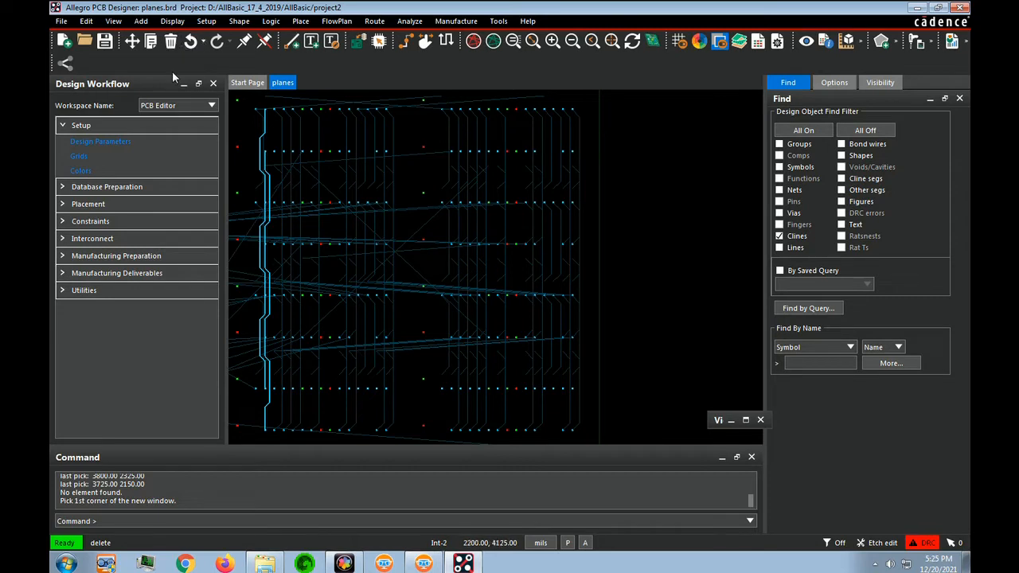
- Copy the routed RA3 and RA5 clines with the lowest via at 2150, 2325 as the origin
click(150, 41)
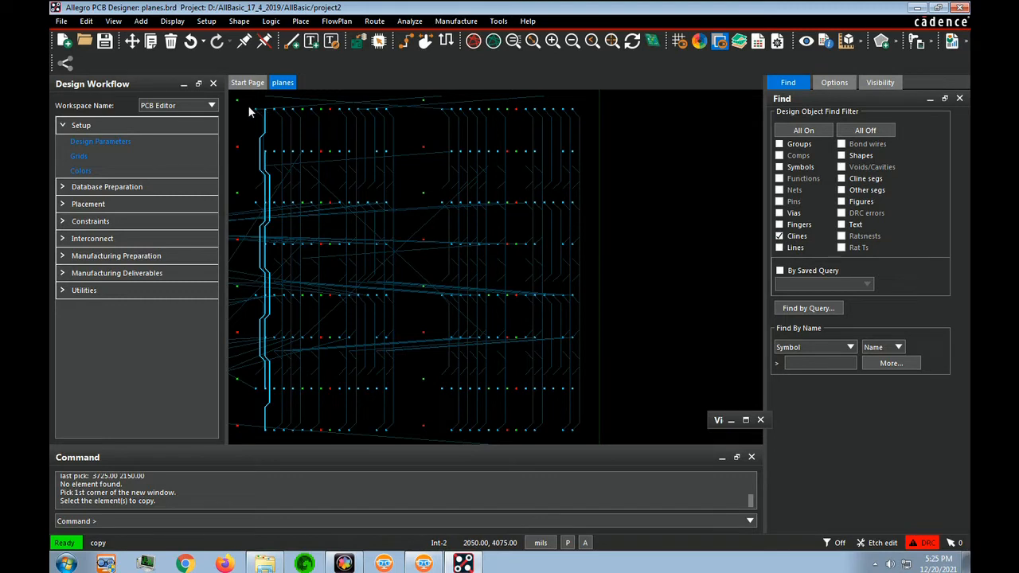
mouse_move(252, 109)
mouse_down()
mouse_move(268, 226)
mouse_move(261, 390)
mouse_move(271, 443)
mouse_move(282, 430)
mouse_up()
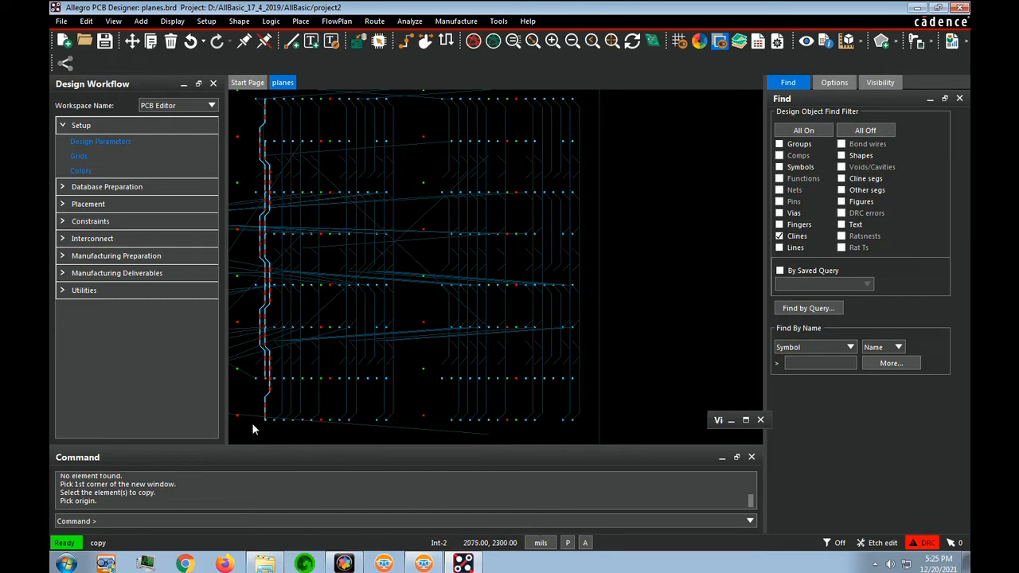
scroll(269, 424, up, 5)
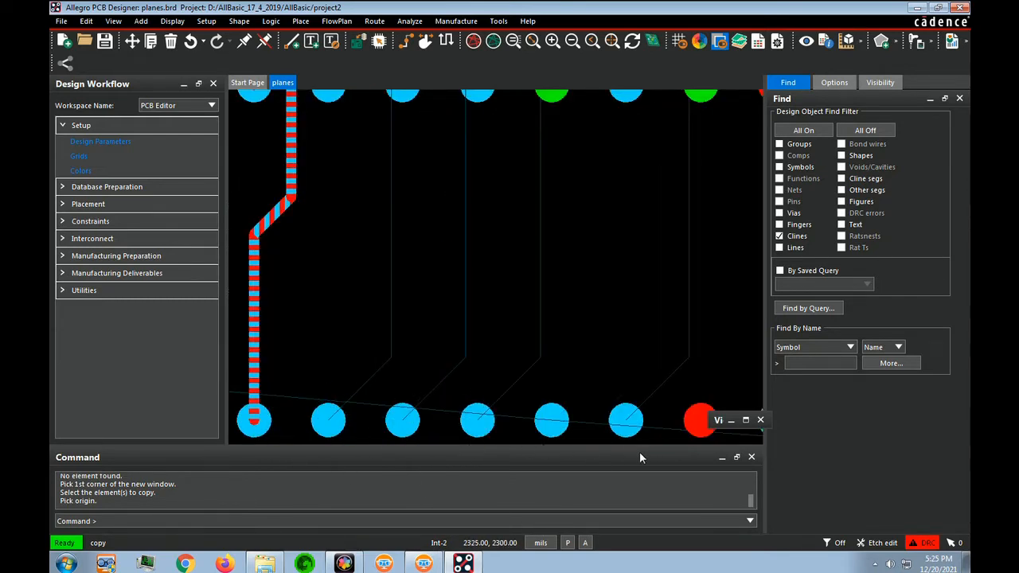
click(269, 427)
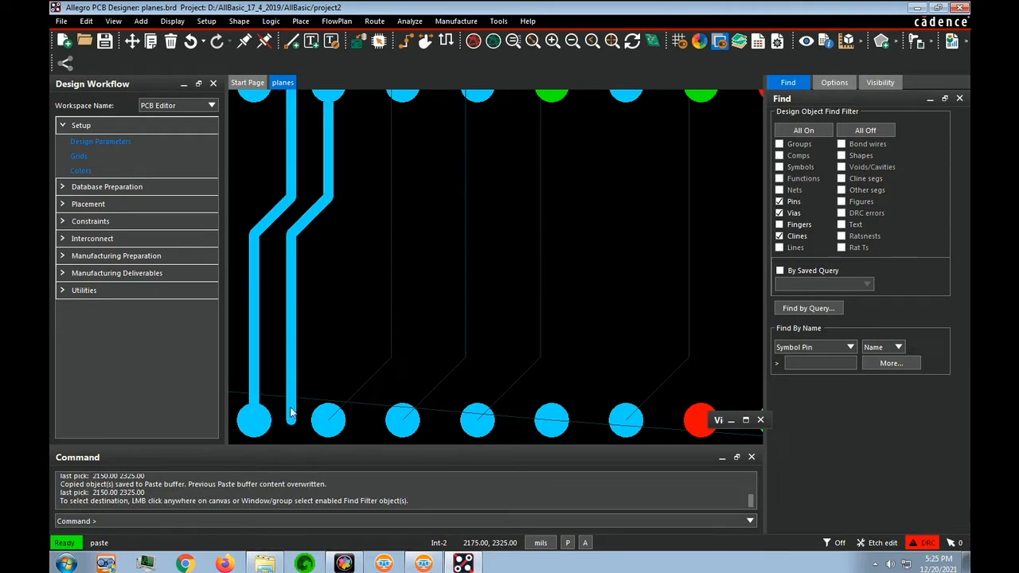
- Paste the copied traces onto the lowest-row vias at X 2200, 2250, 2300 and 2400, Y 2325
click(327, 422)
click(402, 422)
click(477, 422)
click(626, 422)
key(Right)
key(Right)
key(Right)
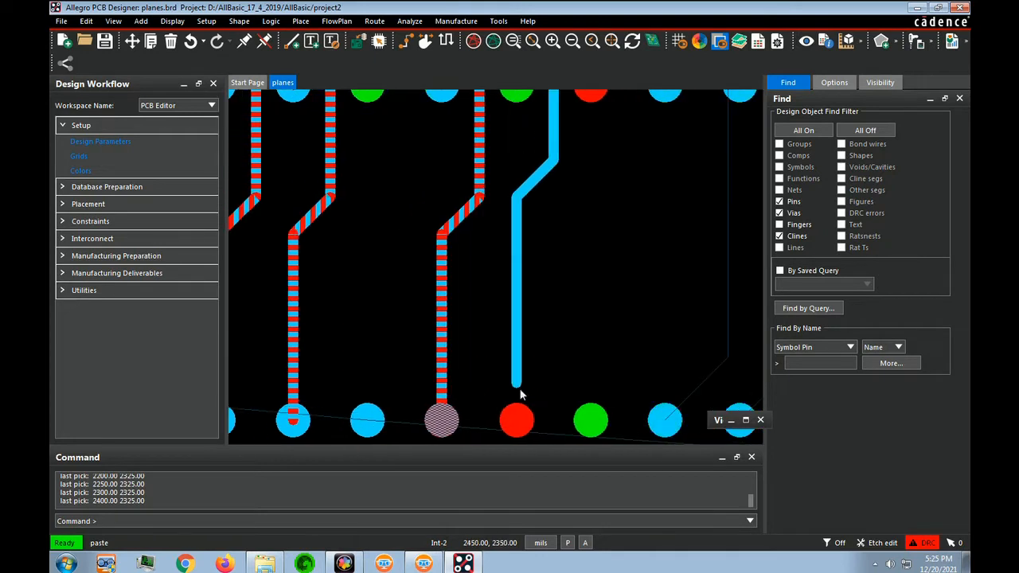
- Paste the copied traces onto the four remaining unrouted signal positions in the first memory column's lowest row
click(660, 423)
key(Right)
key(Right)
click(618, 422)
key(Right)
key(Right)
click(591, 422)
click(666, 422)
- Paste the copied traces onto the second memory column's lowest-row vias at X 3150, 3200, 3250 and 3300, Y 2325
key(Right)
key(Right)
key(Right)
key(Right)
key(Right)
key(Right)
click(637, 422)
key(Right)
key(Right)
click(541, 422)
click(606, 421)
click(679, 421)
- Paste the copied traces onto the lowest-row vias at X 3400, 3550 and 3600, Y 2325
key(Right)
key(Right)
key(Right)
key(Right)
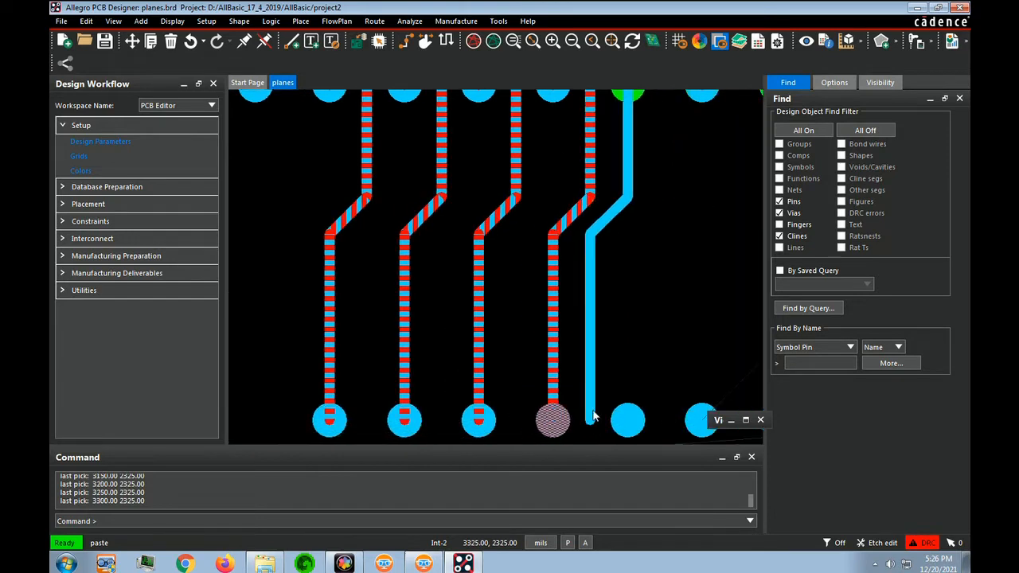
click(584, 419)
key(Right)
key(Right)
key(Right)
key(Right)
click(555, 420)
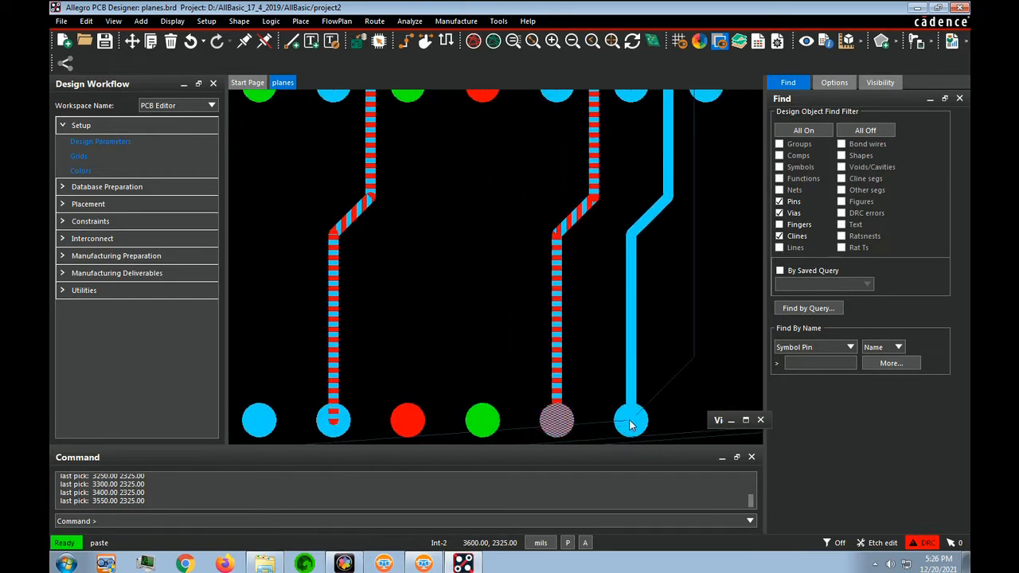
click(630, 421)
- Paste the copied traces onto the last two vias at X 3750 and 3800, Y 2325, and finish pasting
key(Right)
key(Right)
key(Right)
click(669, 420)
key(Right)
click(678, 420)
key(Right)
key(Right)
key(Right)
right_click(611, 378)
click(637, 177)
scroll(629, 402, down, 4)
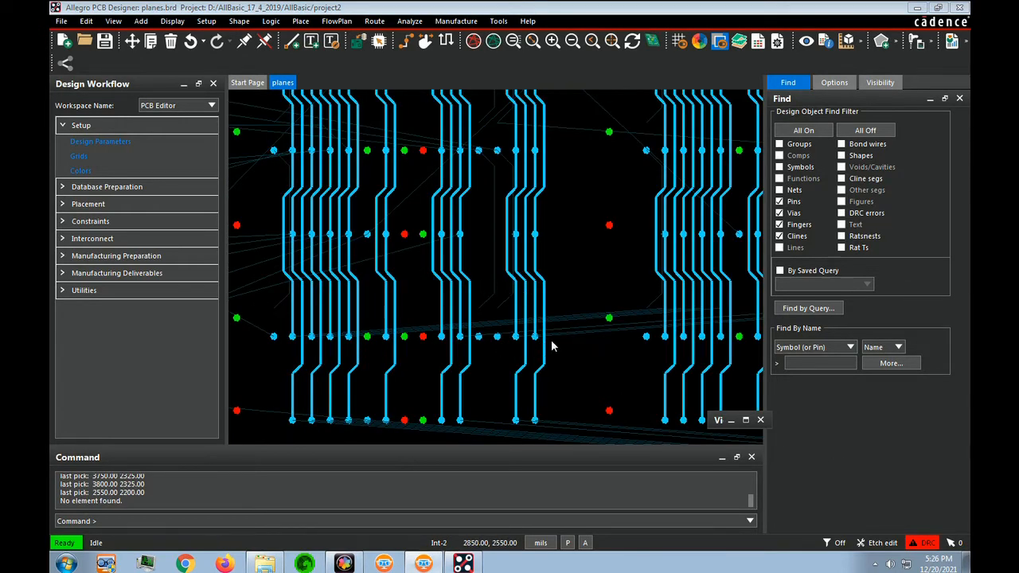
- Copy the Int-2 trace beside X 2600, Y 2600 onto the positions at X 2650 and 2700, Y 2600
click(150, 42)
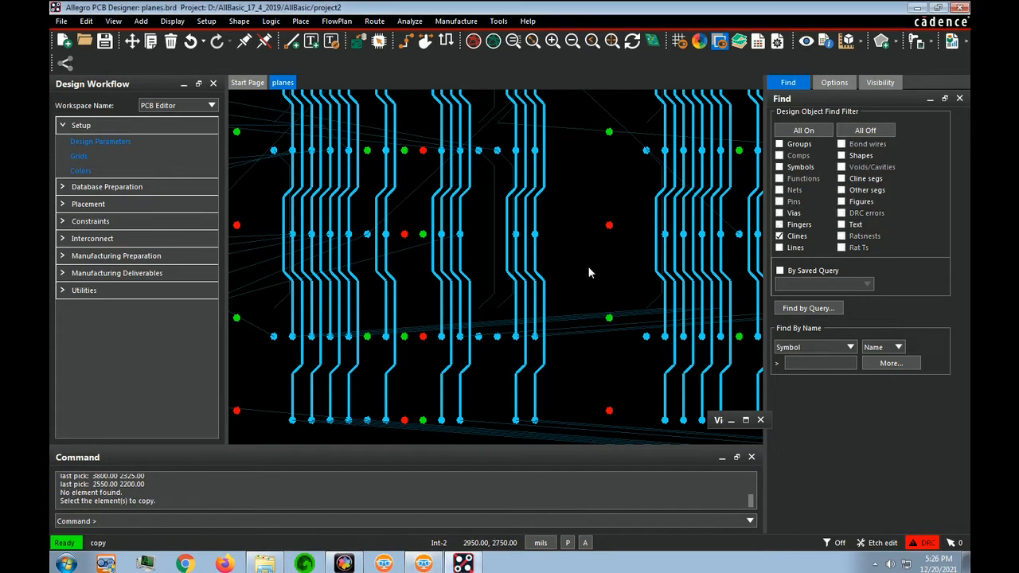
click(463, 325)
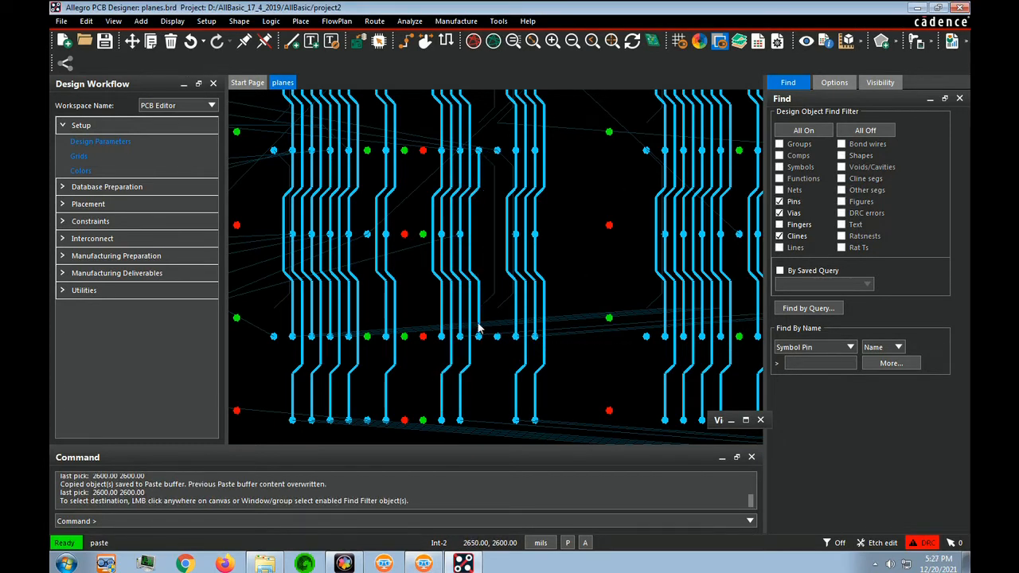
click(479, 327)
click(501, 324)
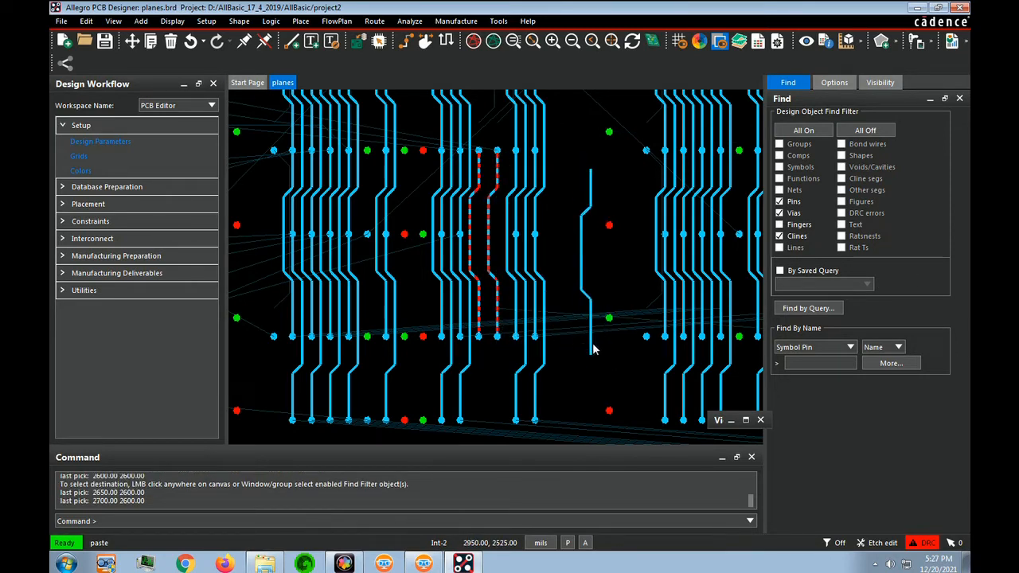
- Copy the trace at X 2650, Y 3100 onto the unrouted position at X 2700, Y 3100
key(Right)
key(Right)
key(Right)
key(Right)
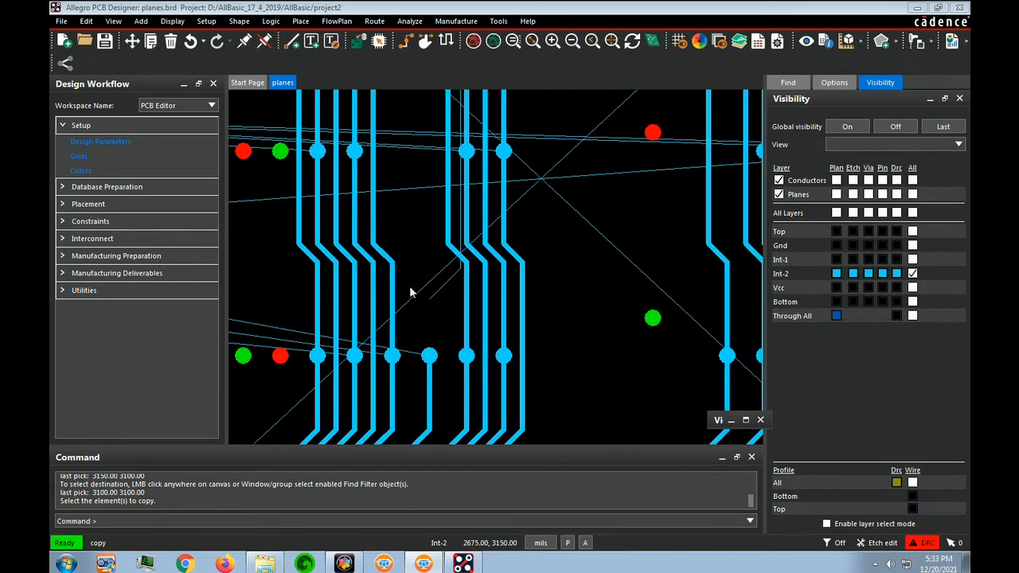
click(391, 321)
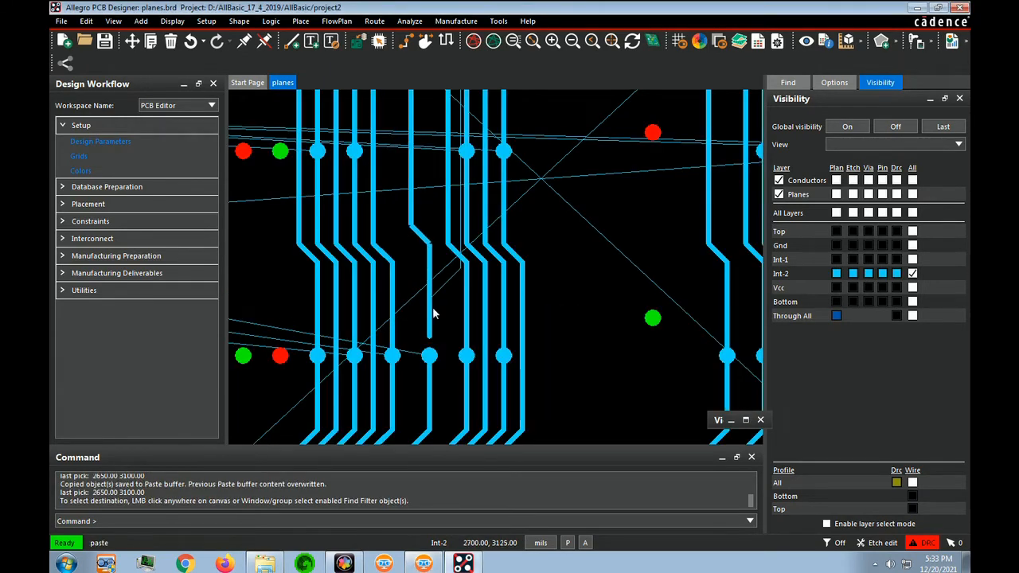
click(433, 319)
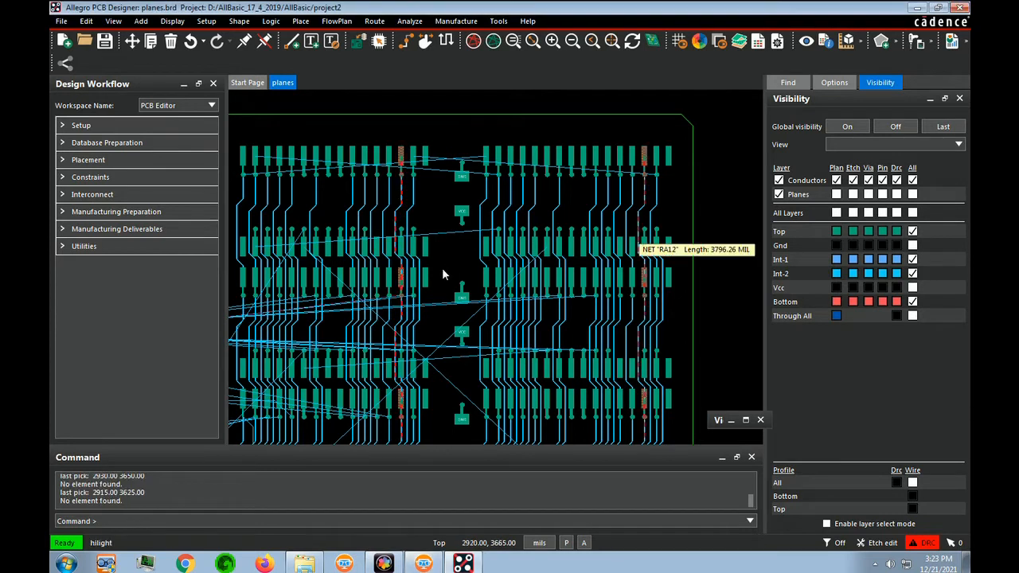
- Highlight net Ra13 near the board's upper-right corner and turn on shadow mode
click(658, 182)
click(656, 180)
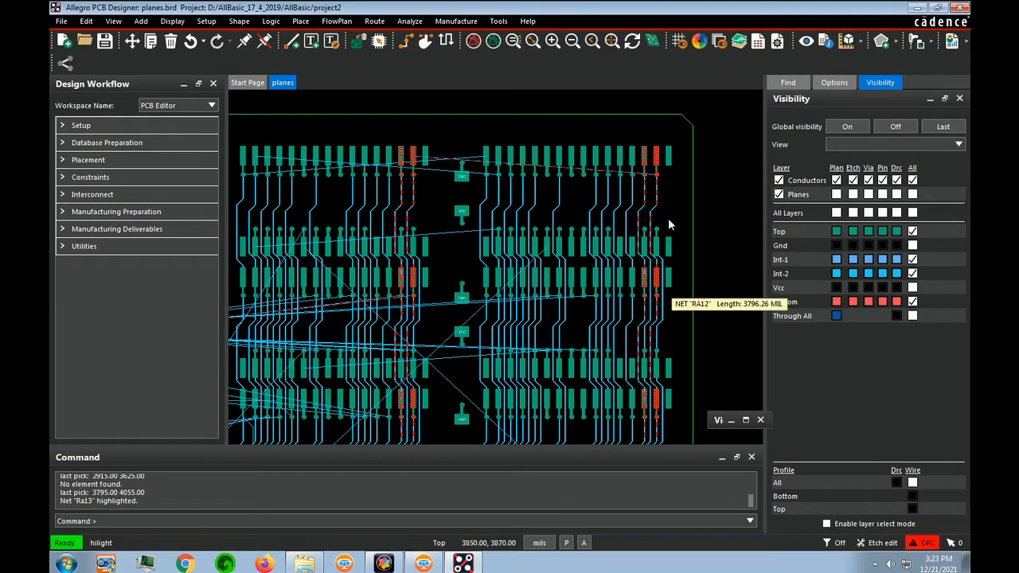
click(718, 43)
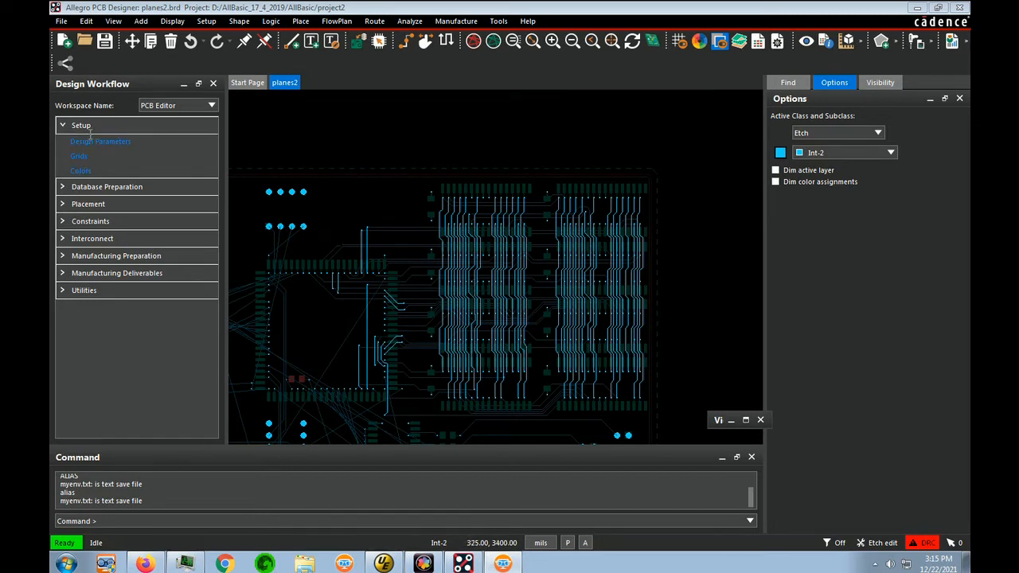
- Set the grid spacing for all etch layers to 5 mils in both x and y
click(81, 157)
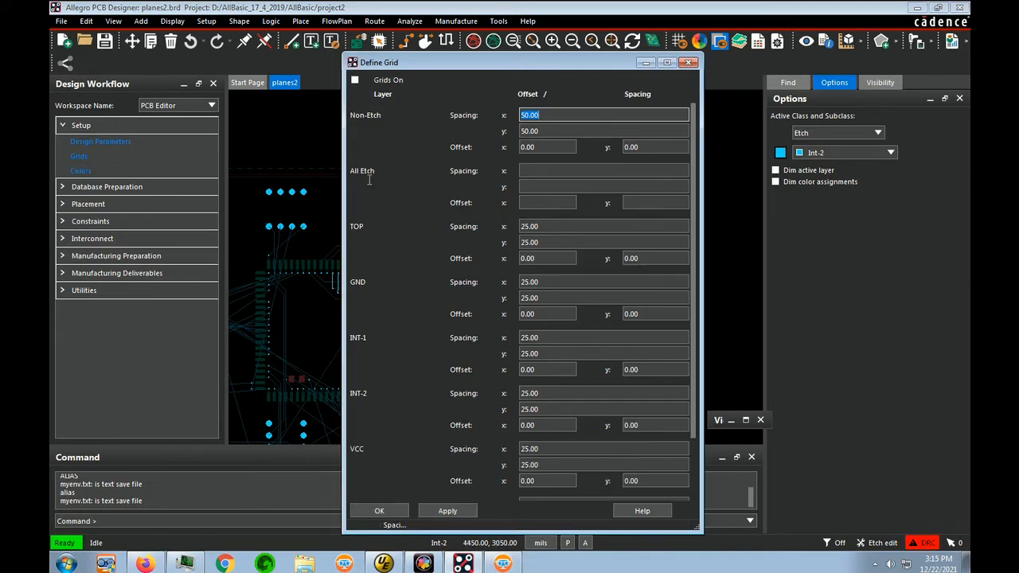
click(589, 172)
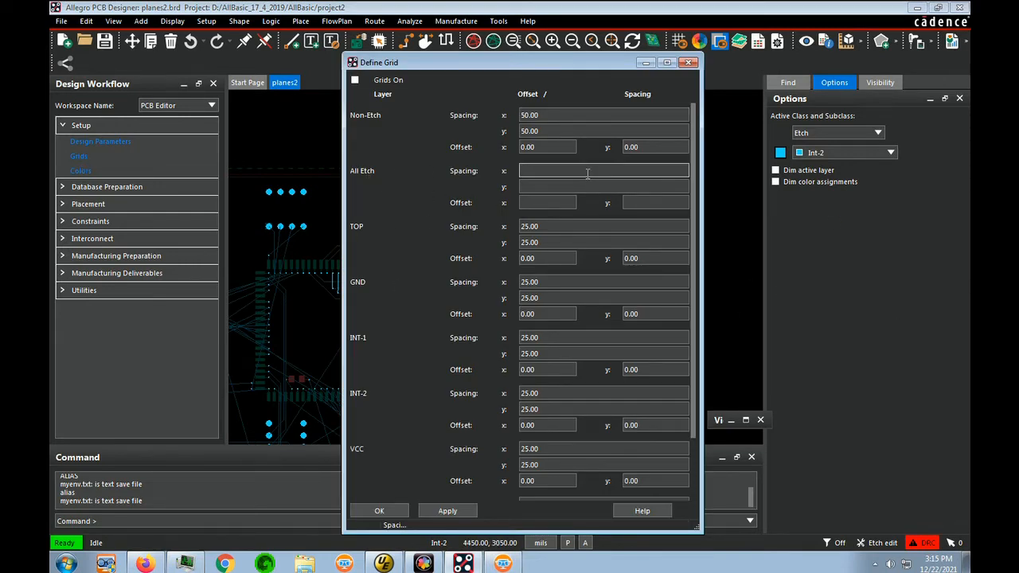
click(561, 188)
text(5)
click(551, 199)
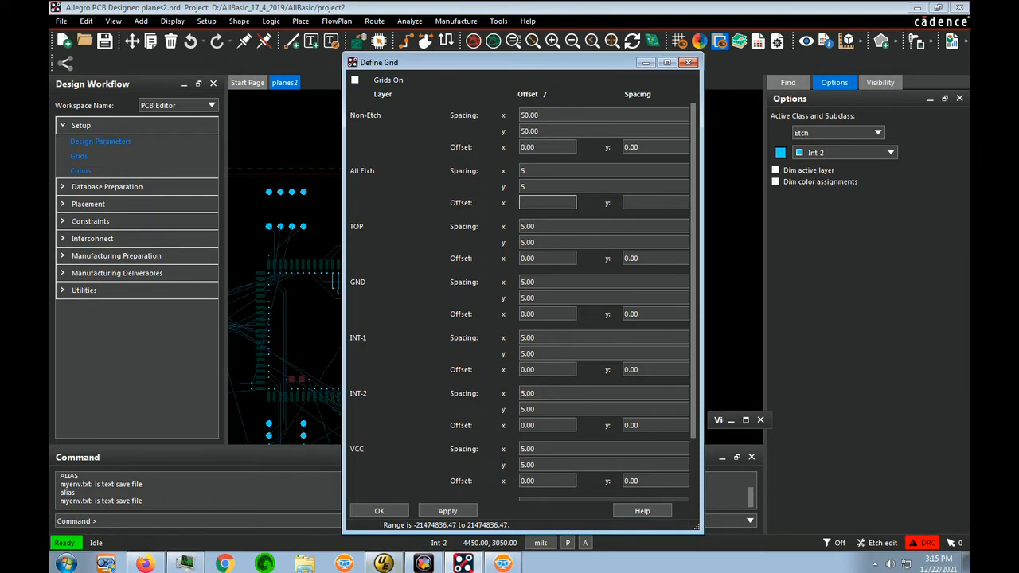
click(394, 512)
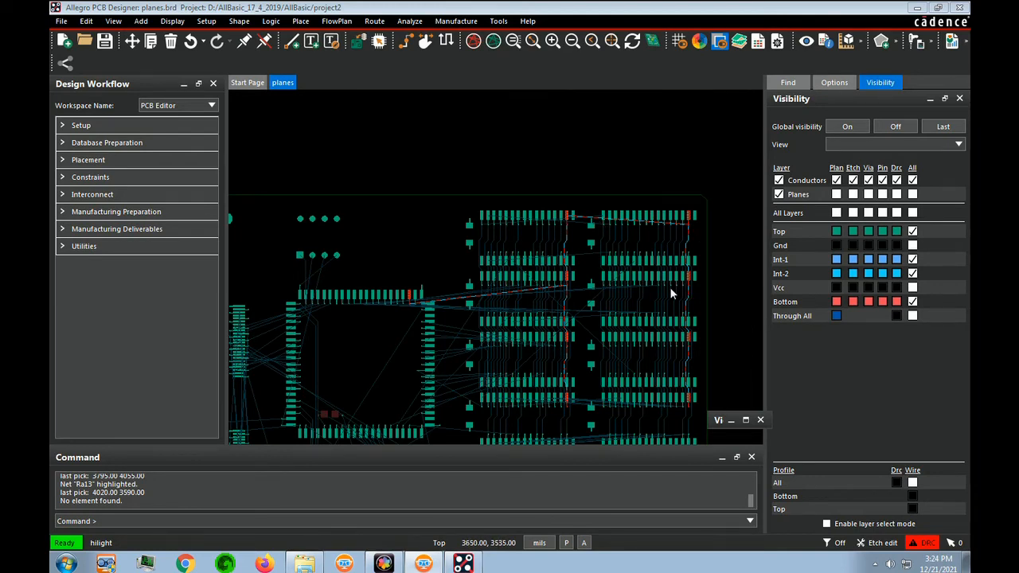
- Route net Ra13 on Int-1 from the via at X 3800, Y 3550 to the matching via in the neighbouring memory column, and dehighlight the net
scroll(701, 318, up, 3)
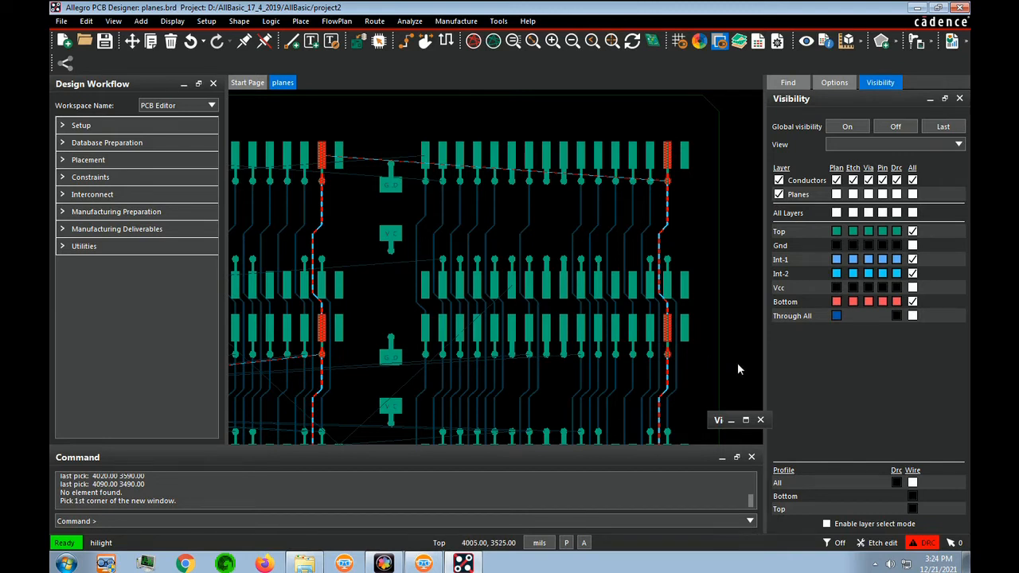
key(F3)
click(873, 118)
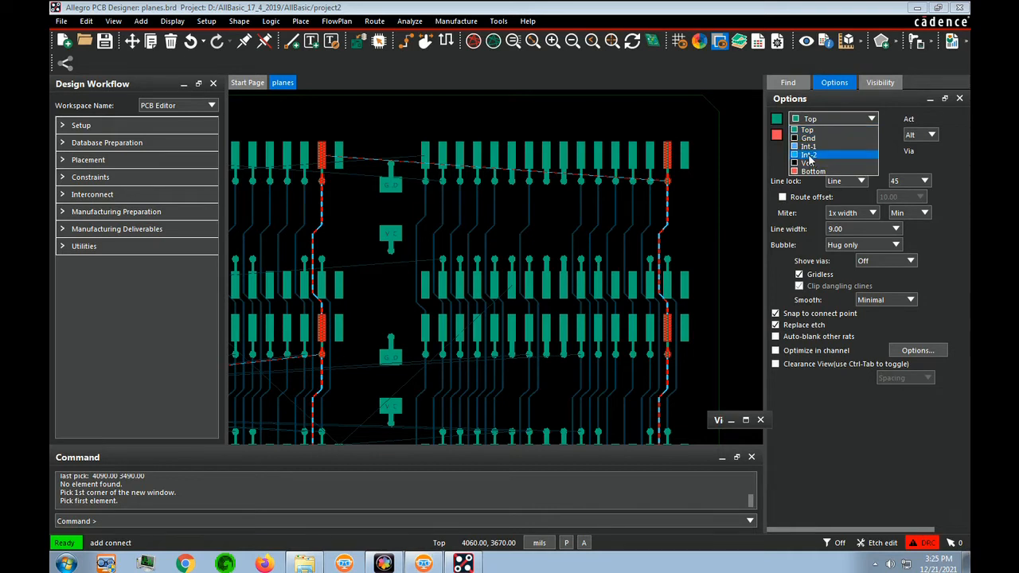
click(814, 148)
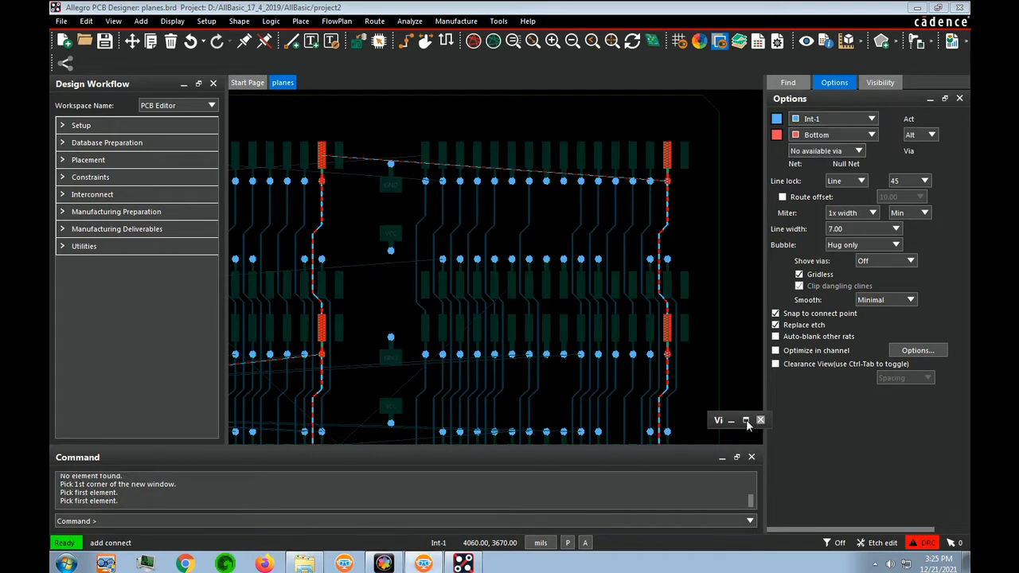
click(667, 355)
click(654, 369)
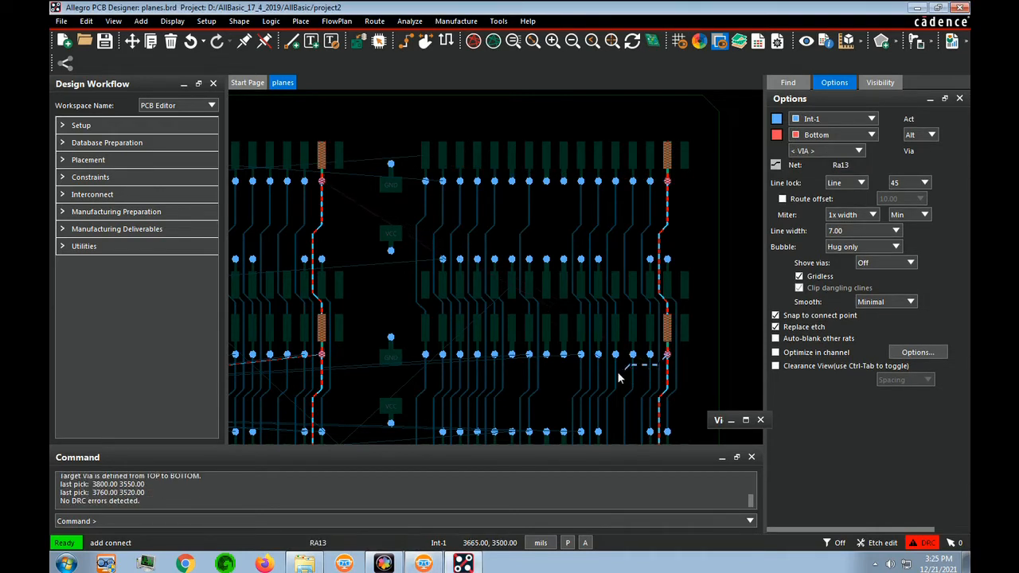
click(324, 354)
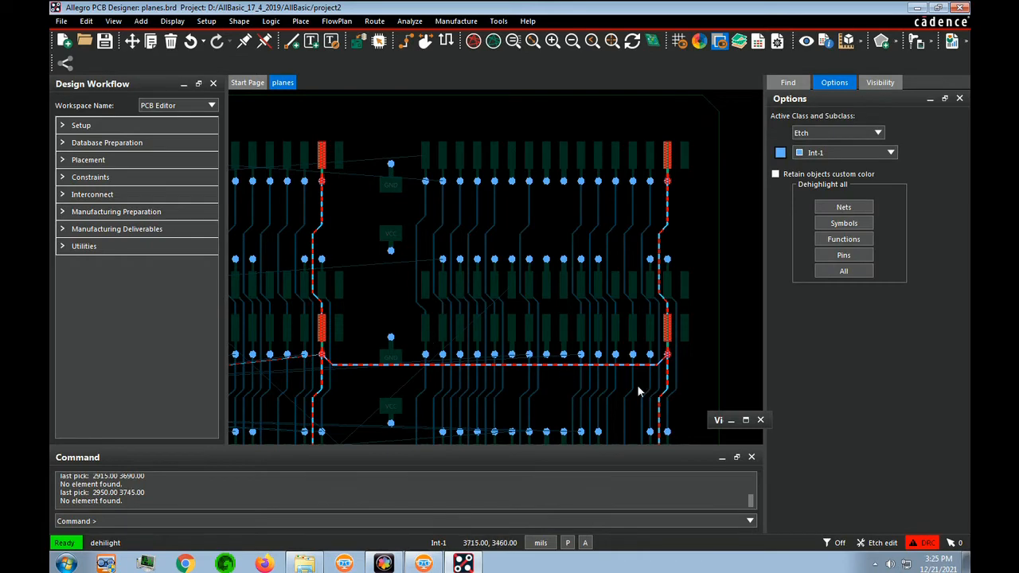
drag(637, 385, 744, 324)
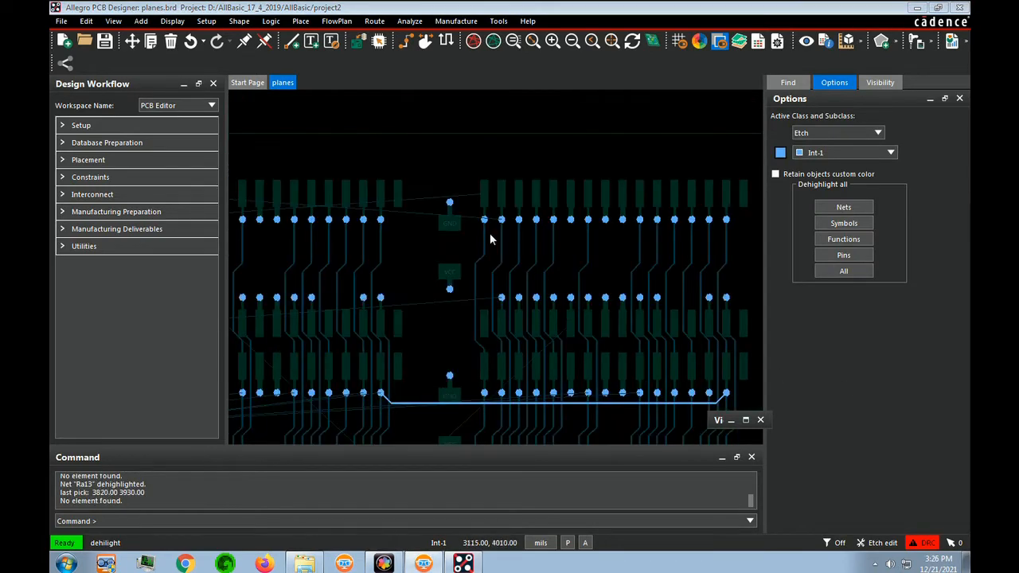
- Highlight net Ra5 and route it on Int-1 from the via at X 3150, Y 4050 across to the via at X 2150, Y 4050
key(F7)
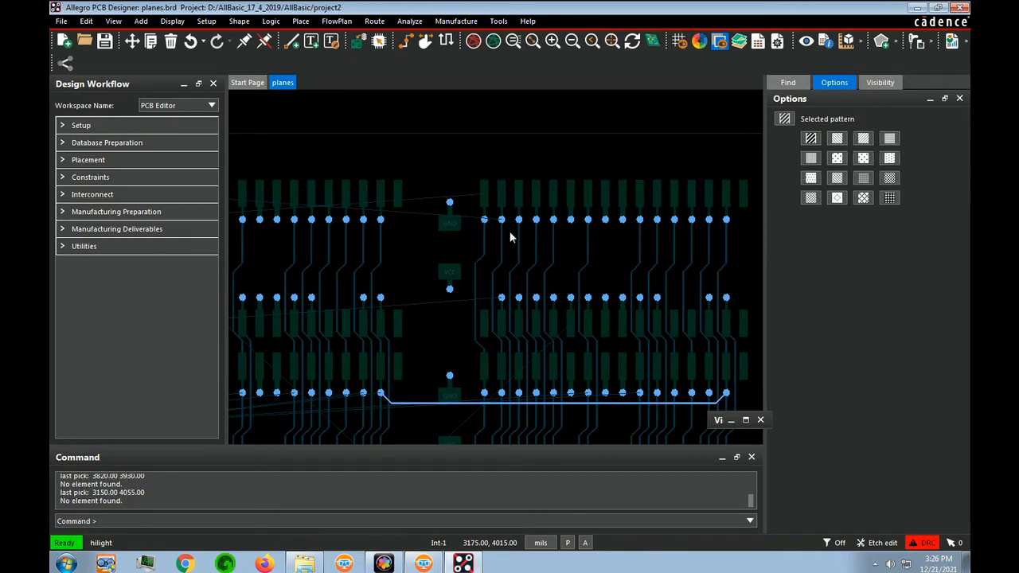
click(504, 230)
scroll(506, 233, up, 2)
key(F3)
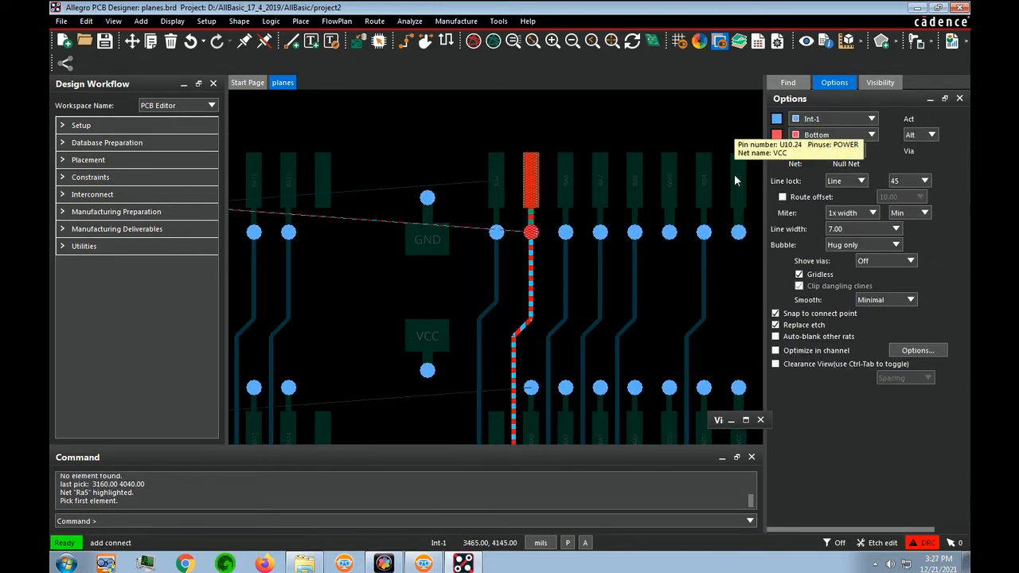
click(530, 232)
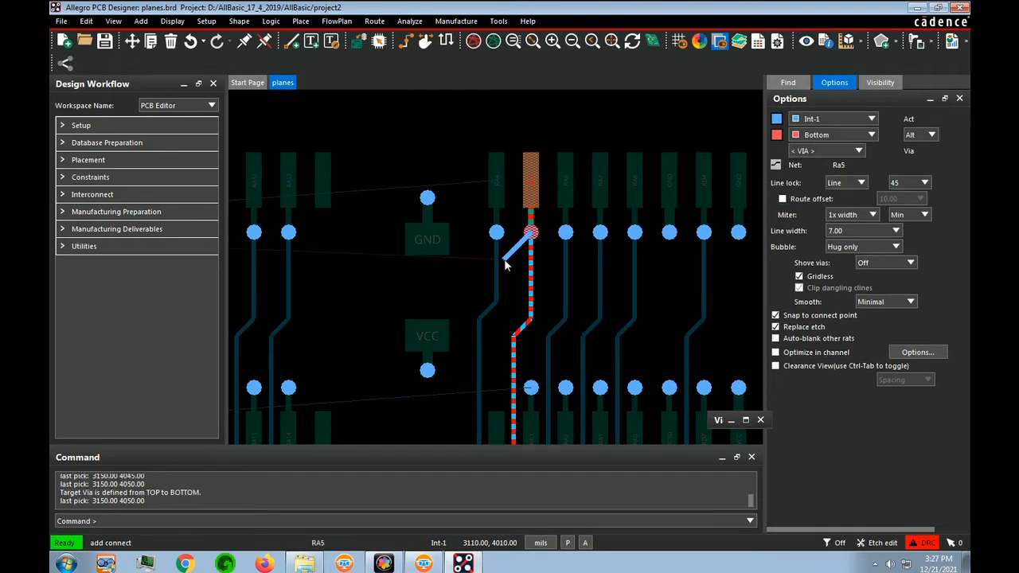
click(502, 258)
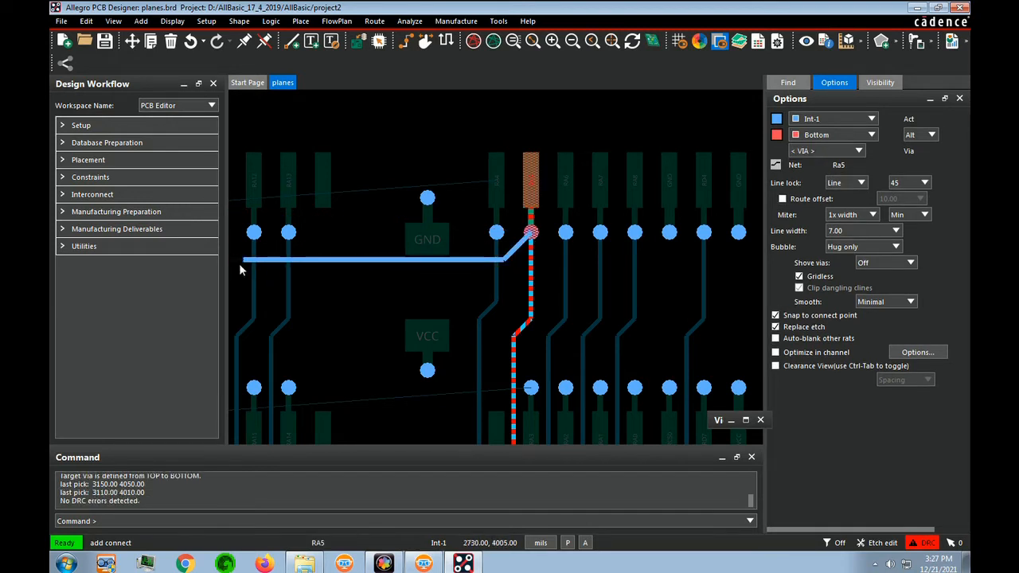
key(Left)
key(Left)
key(Left)
key(Left)
key(Left)
key(Left)
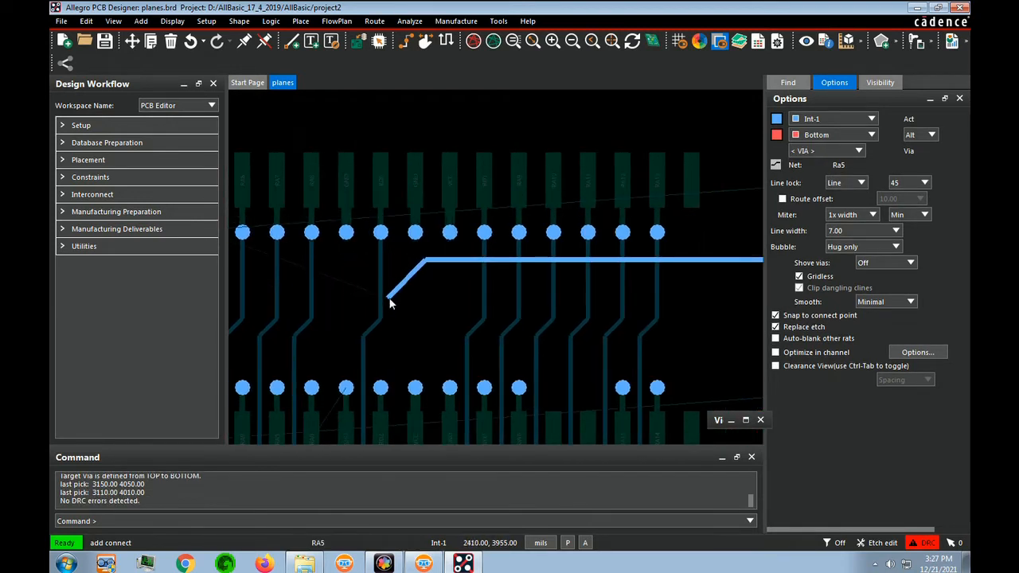
key(Left)
click(330, 233)
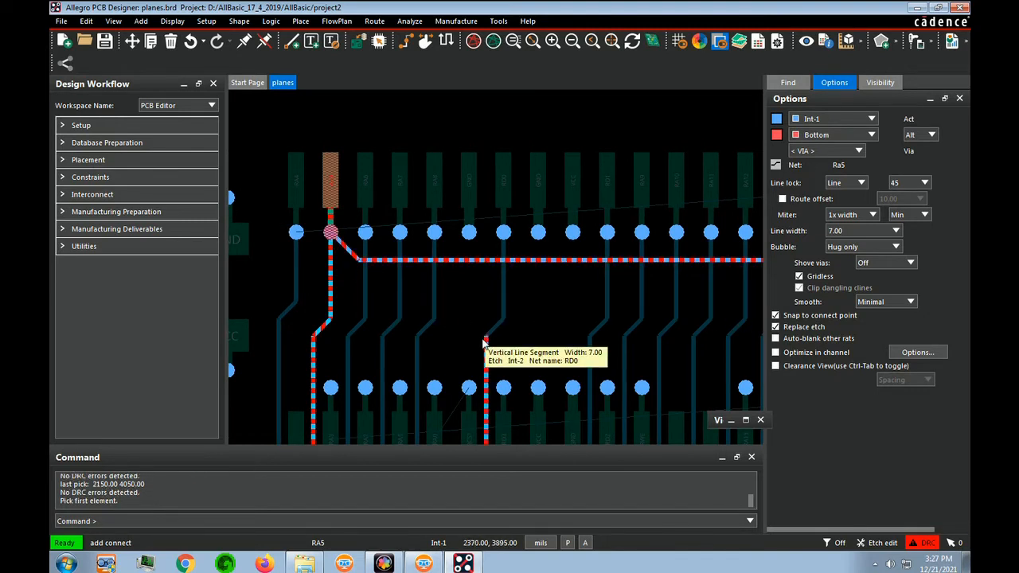
- Dehighlight net Ra5 and highlight net Ra4 at its first-column via in the upper row
key(F8)
click(548, 285)
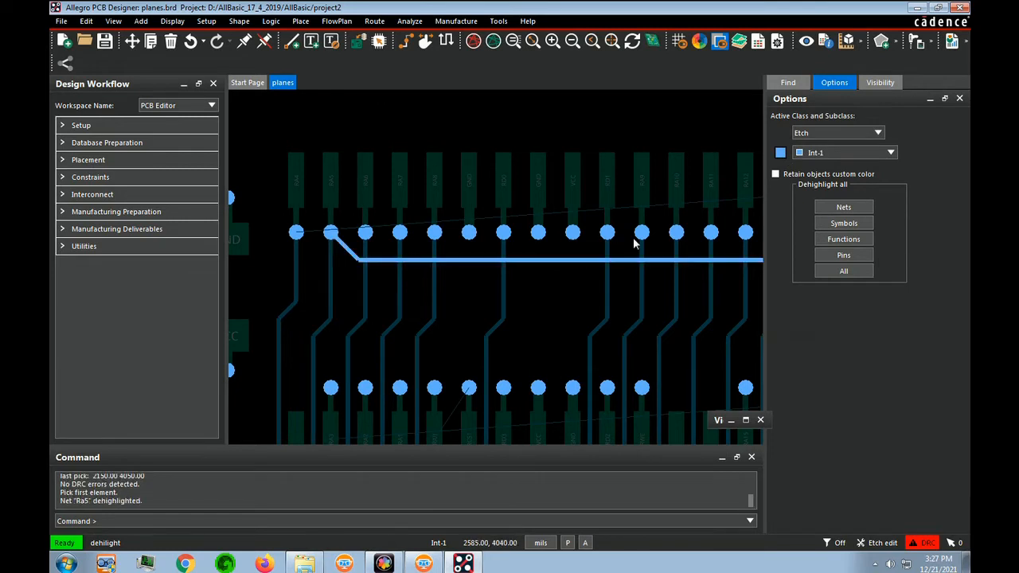
key(shift+F8)
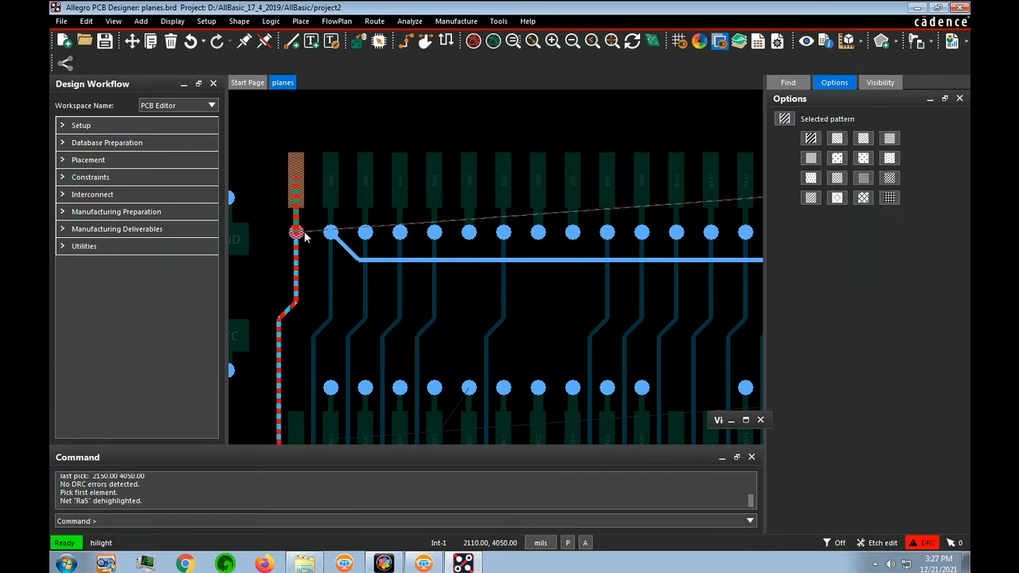
click(296, 239)
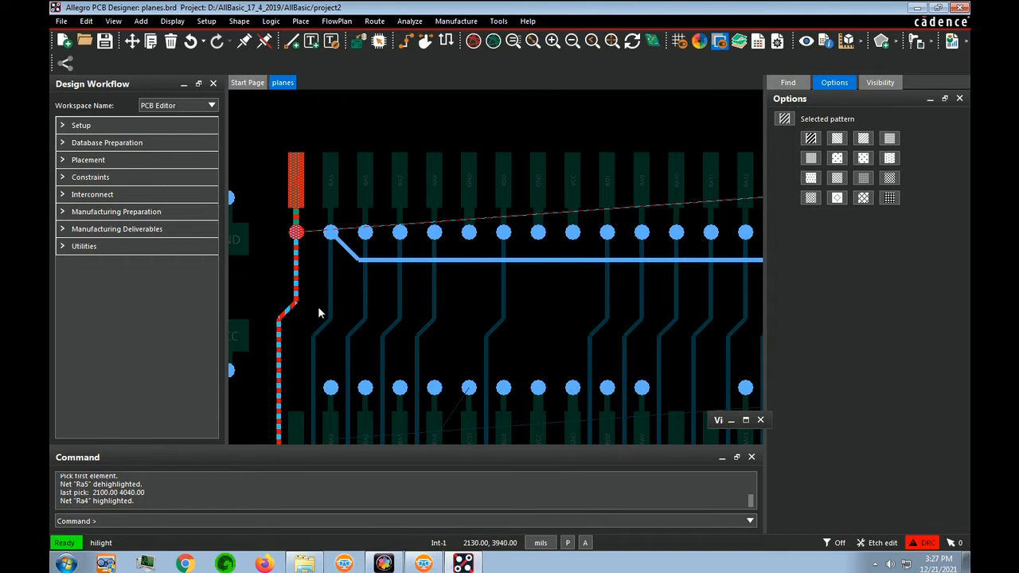
- Route net Ra4 on Int-1 from the via at X 2100, Y 4050 through X 2170, Y 3980 to X 3045, Y 3980, and end the trace there
key(F3)
click(296, 232)
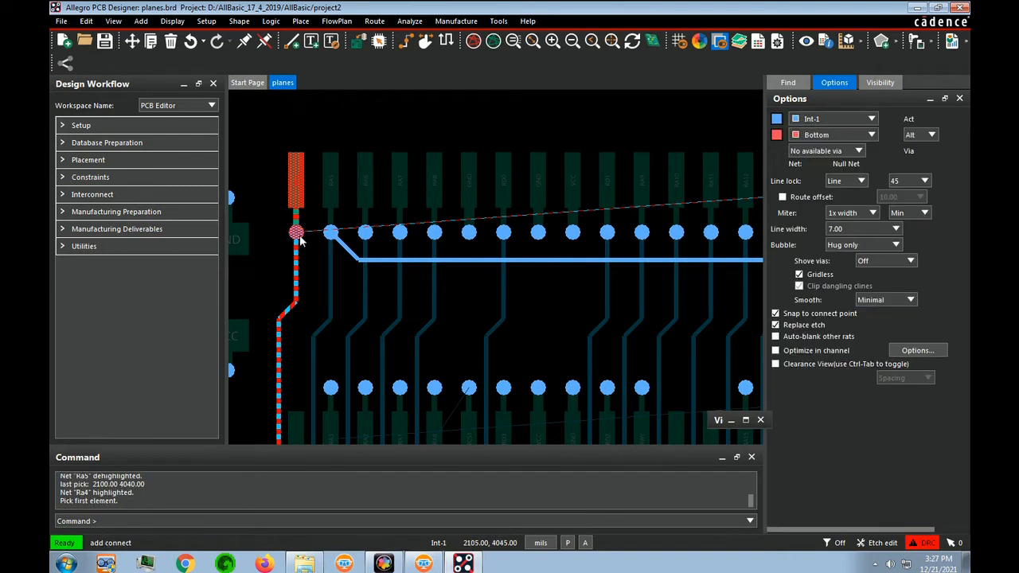
click(346, 287)
key(Right)
key(Right)
key(Right)
key(Right)
key(Right)
key(Right)
key(Right)
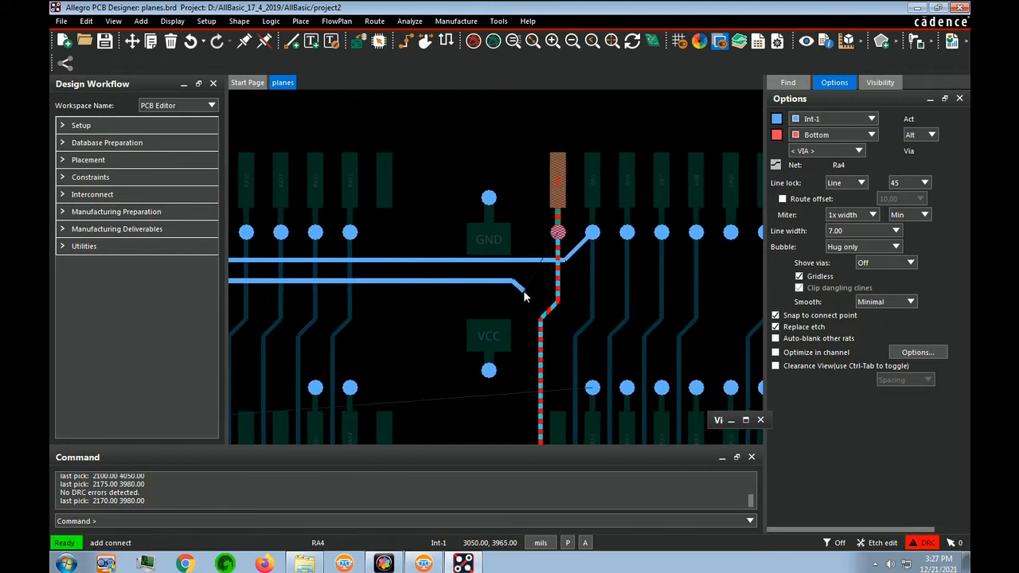
click(520, 281)
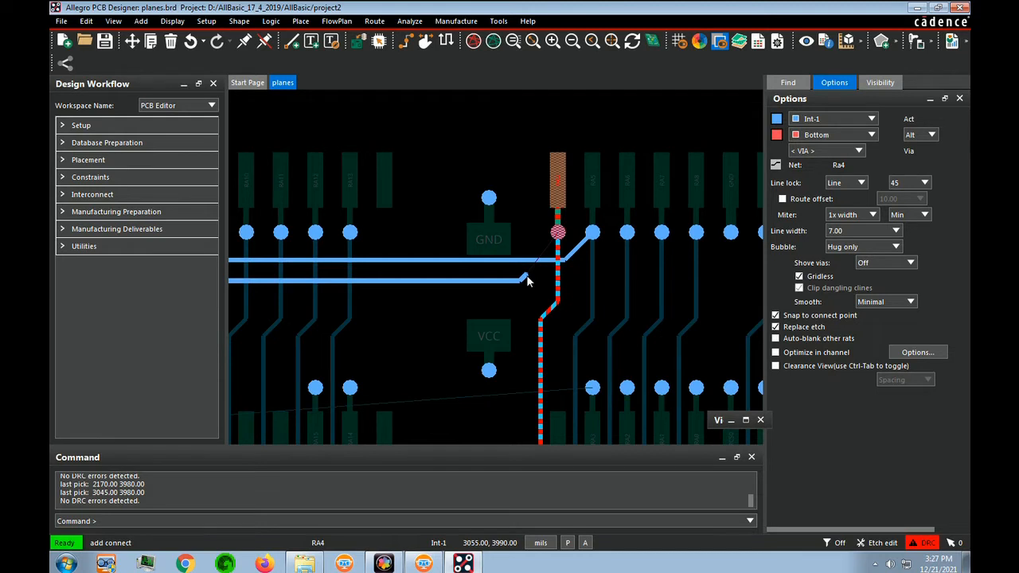
key(F6)
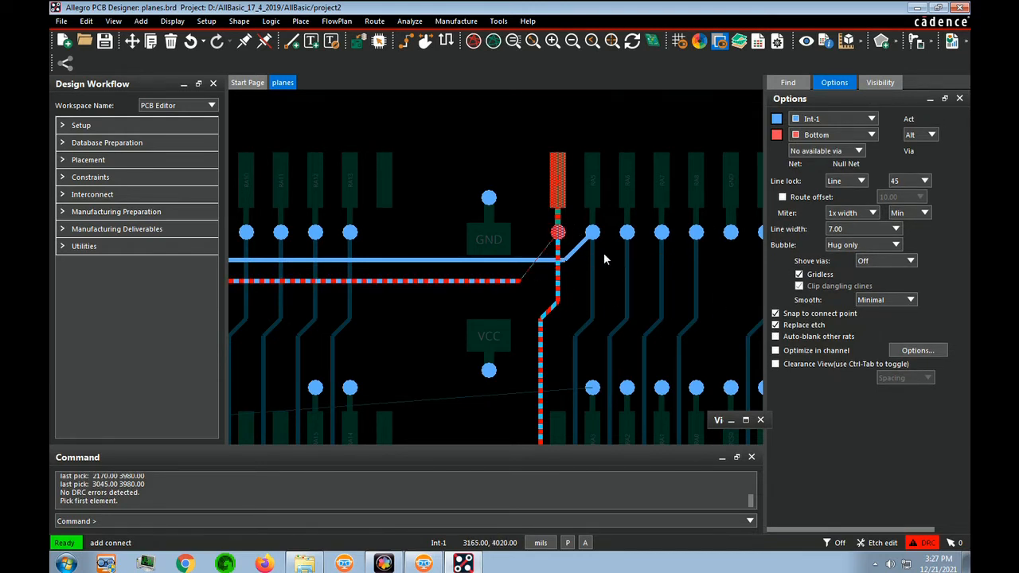
- Reroute the Ra5 trace from the via at X 3150, Y 4050 over the Ra4 via, rejoining the horizontal run at X 2975, Y 4015
click(595, 233)
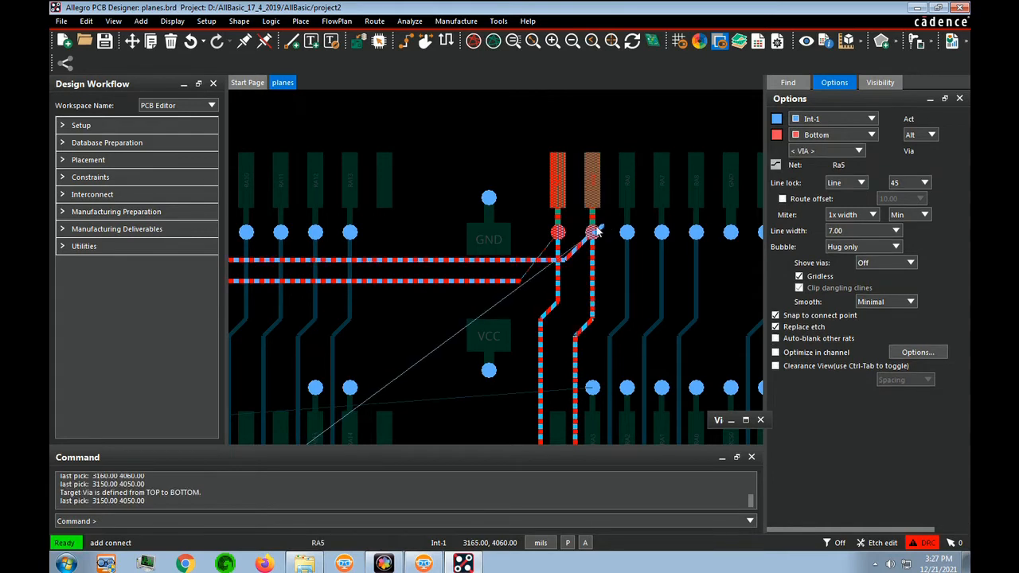
click(562, 206)
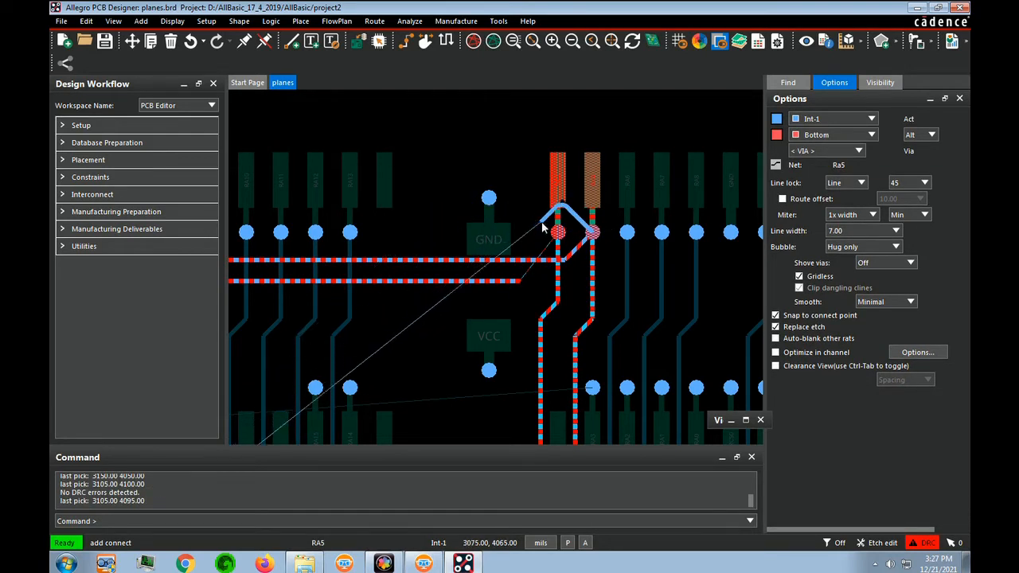
click(473, 260)
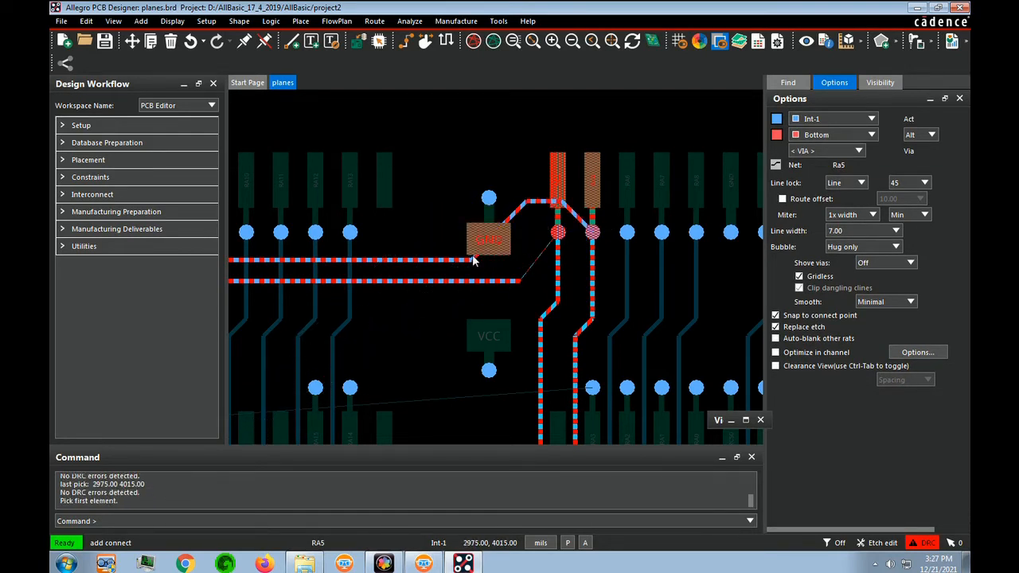
- Reroute the end of the Ra4 trace on Int-1 from X 3000, Y 3980 to the via at X 3100, Y 4050
click(491, 281)
click(491, 285)
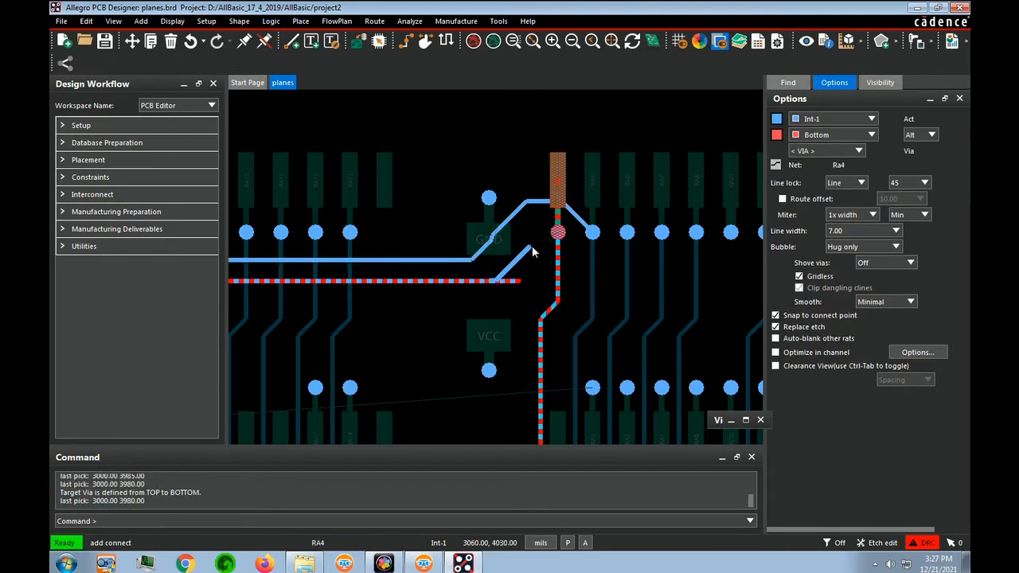
click(559, 234)
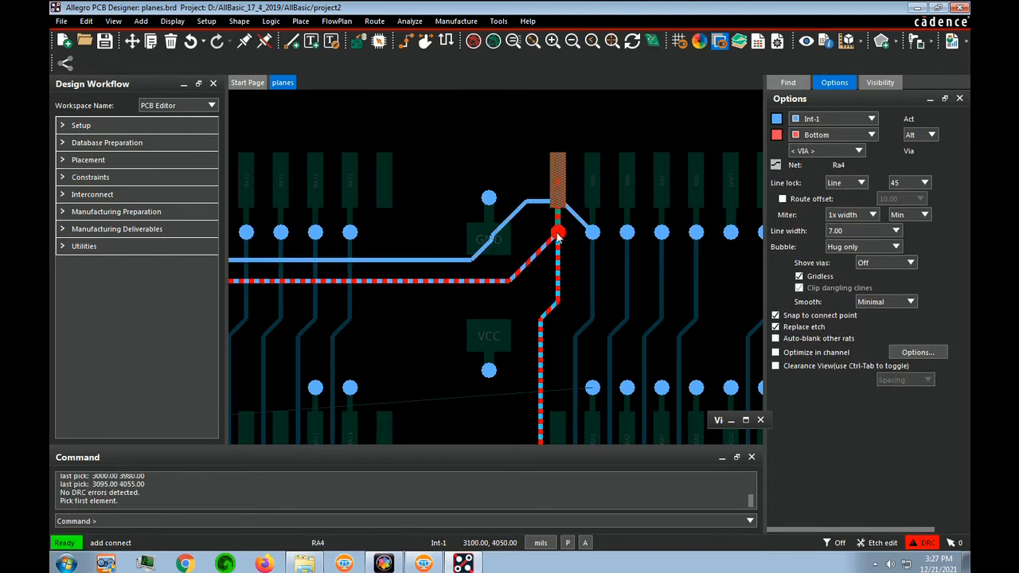
- Slide the raised segments of the Ra5 trace near the GND pad to tidy its path around the Ra4 via
key(shift+F3)
click(511, 219)
click(510, 228)
click(553, 204)
click(546, 217)
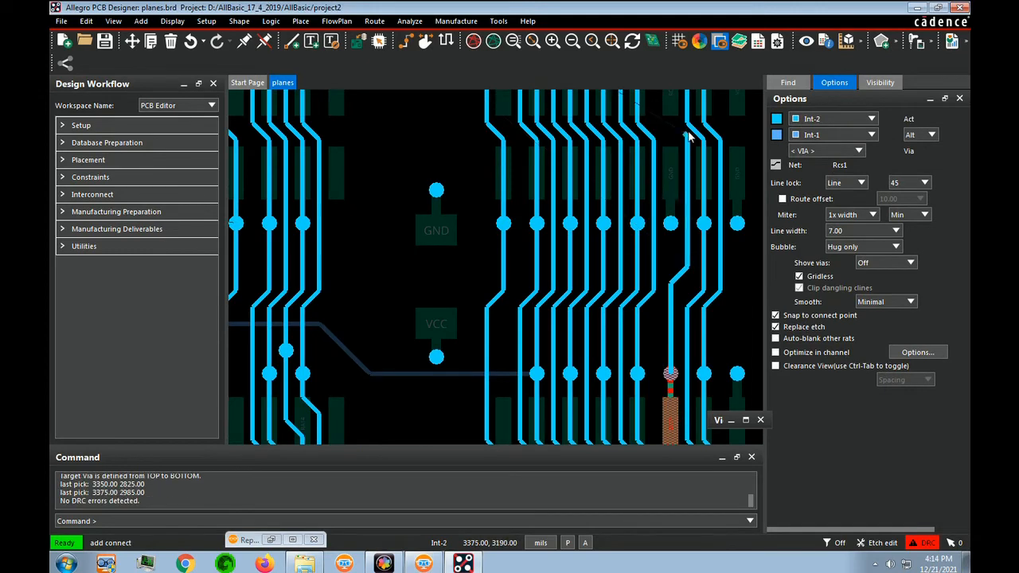
- Route net Rcs1 on Int-2 up through X 3325, Y 3745 to X 3325, Y 3925, and add a via to Int-1
click(669, 130)
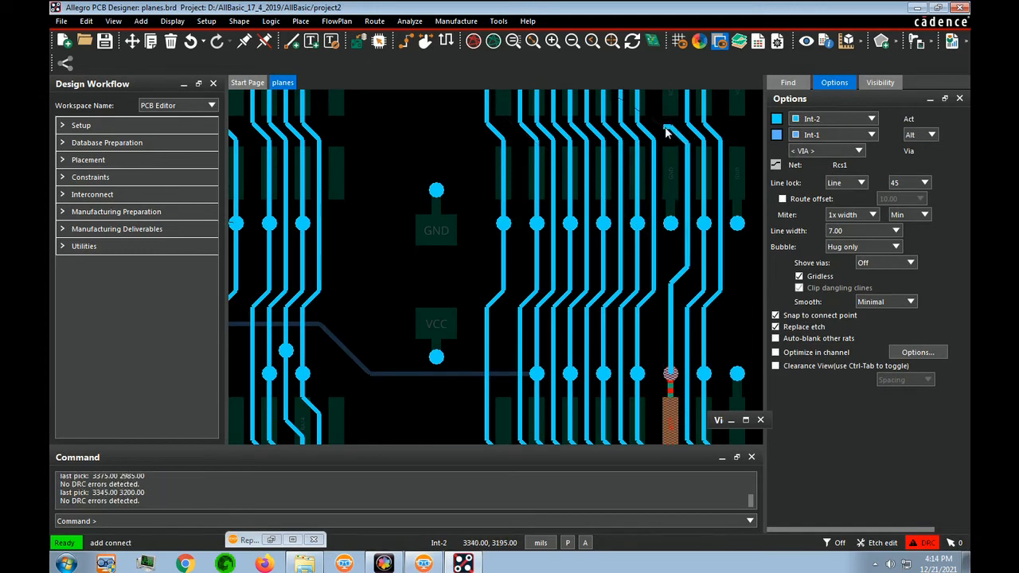
scroll(657, 199, up, 3)
click(654, 299)
click(678, 145)
scroll(661, 175, up, 3)
click(651, 195)
scroll(650, 194, down, 2)
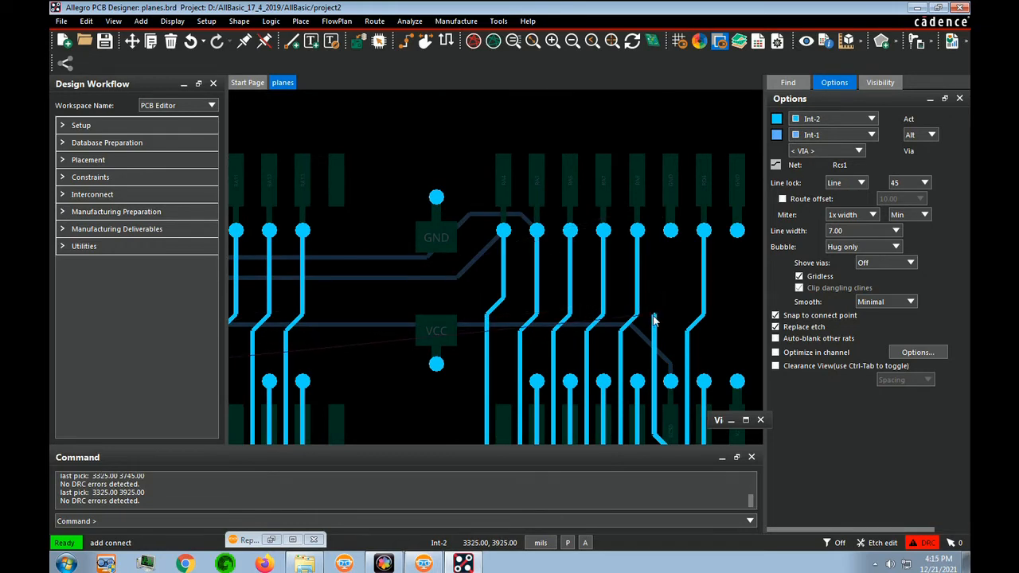
double_click(647, 319)
- Continue the Rcs1 trace on Int-1 across to the left memory column and connect it to the matching net there
scroll(624, 327, up, 2)
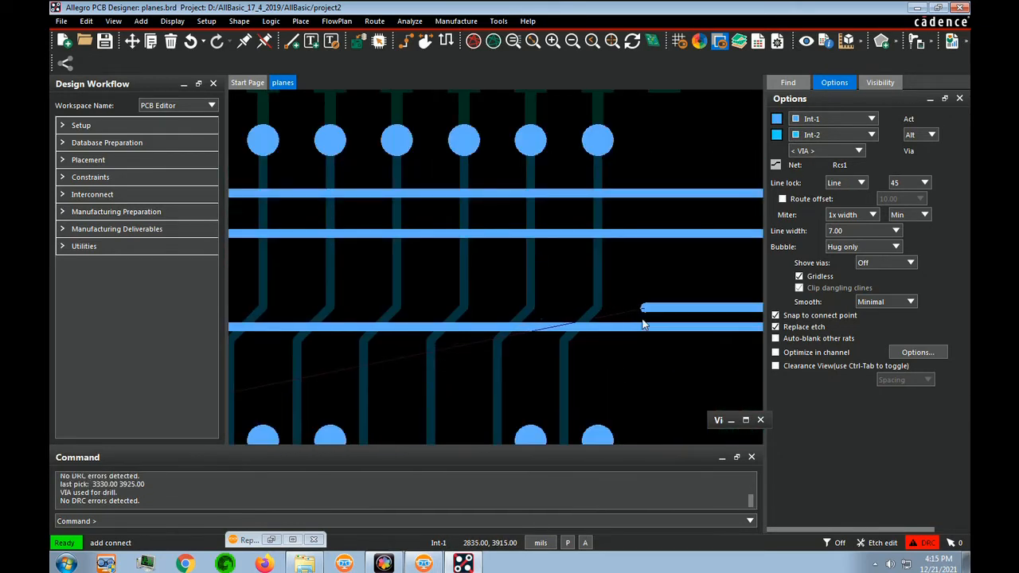
scroll(682, 318, down, 1)
key(F7)
click(339, 378)
click(359, 341)
middle_drag(673, 357, 558, 352)
click(641, 343)
key(Right)
key(F7)
click(549, 322)
click(593, 285)
click(653, 304)
click(638, 378)
click(530, 343)
click(625, 311)
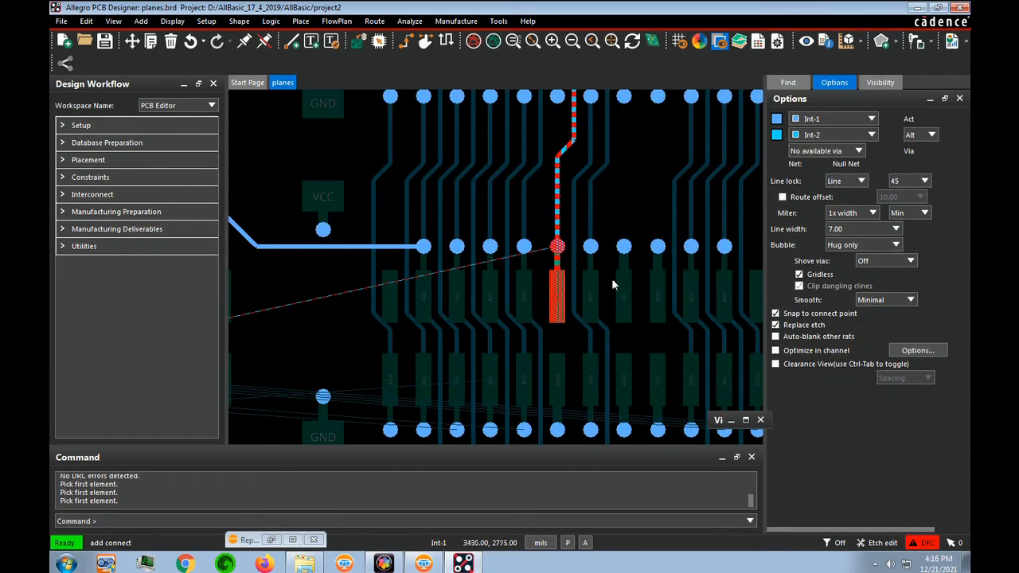
- Route net Rcs1 on Int-1 from the via at X 3350, Y 2825 through X 3300, Y 2775 to inside the QFP chip, and add a via to Int-2
click(558, 249)
click(525, 280)
key(Left)
key(Left)
key(Left)
key(Left)
key(Left)
key(Left)
key(Left)
key(Left)
key(Left)
key(Left)
key(Left)
key(Left)
key(Left)
key(Left)
key(Left)
key(Left)
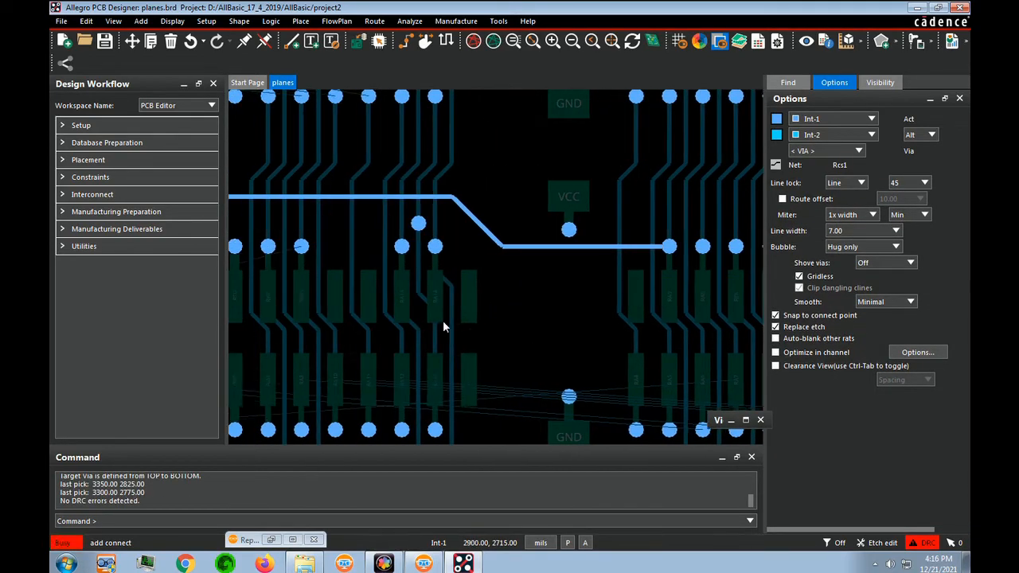
scroll(470, 382, down, 2)
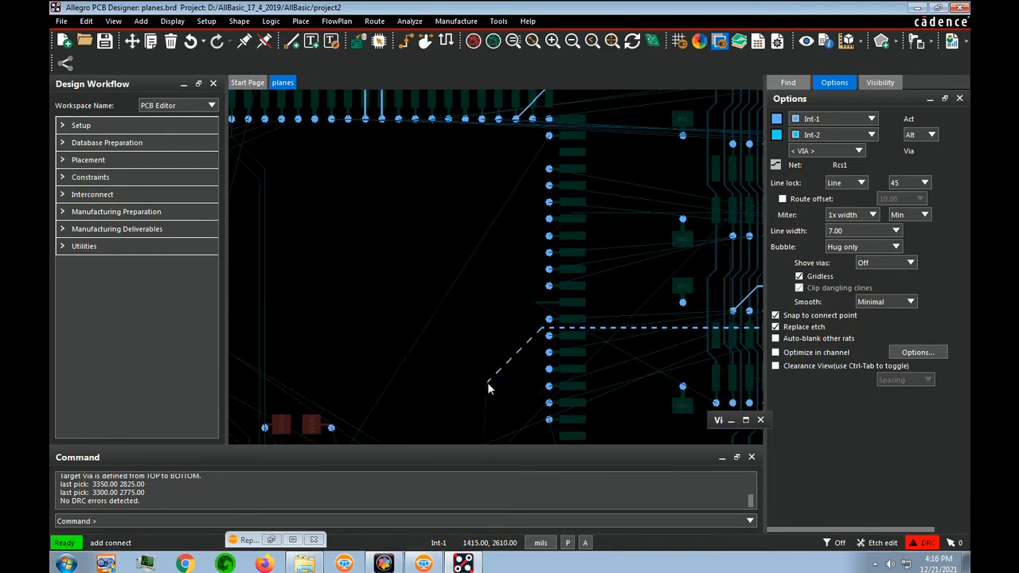
click(560, 334)
click(477, 335)
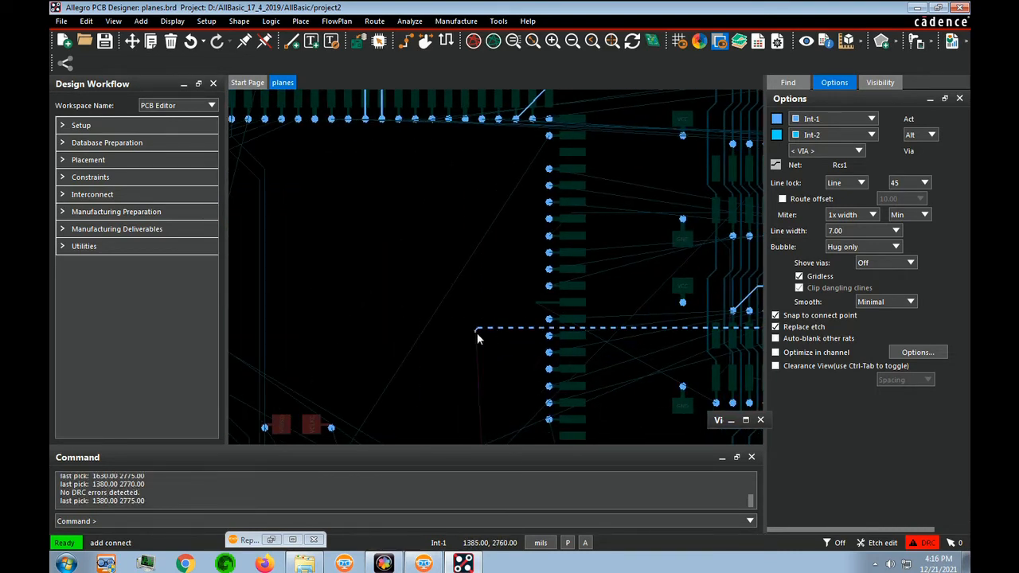
scroll(477, 333, down, 3)
double_click(511, 336)
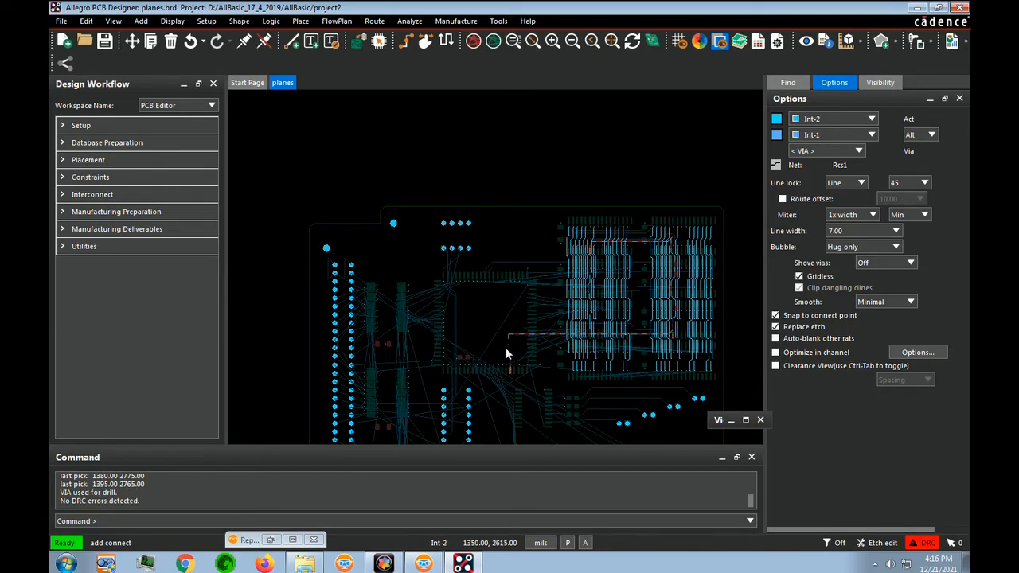
scroll(507, 348, up, 3)
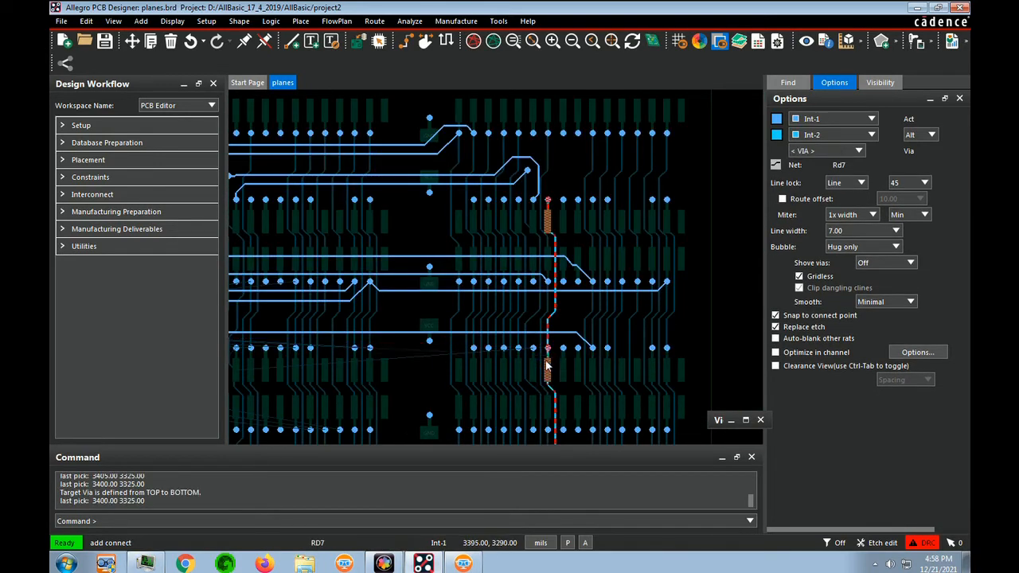
- Route net Rd7 on Int-1 from the via at X 3400, Y 3325 to X 3225, Y 3275, and slide its corner into one clean diagonal
click(544, 364)
scroll(544, 363, up, 2)
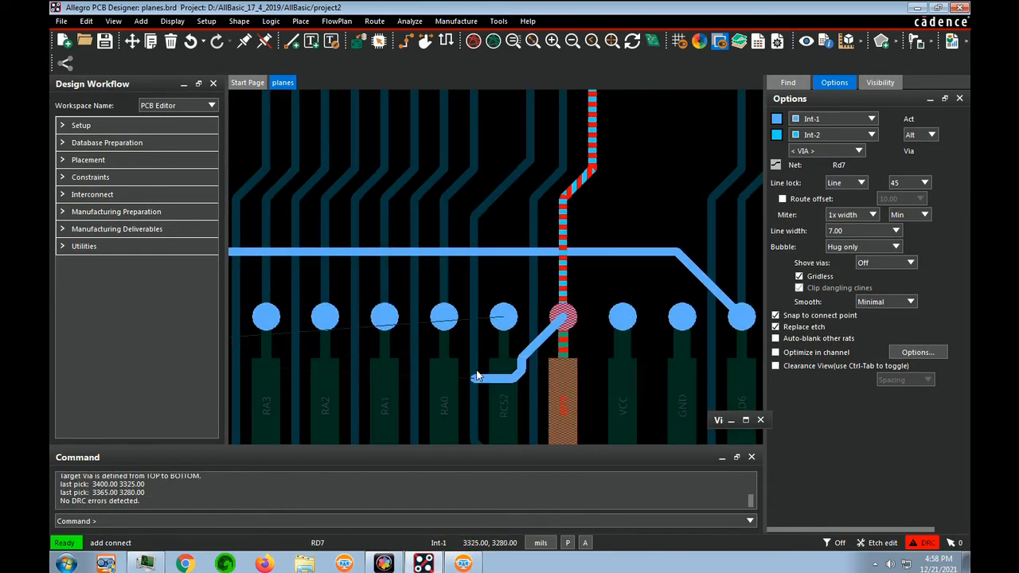
click(338, 376)
drag(529, 358, 508, 374)
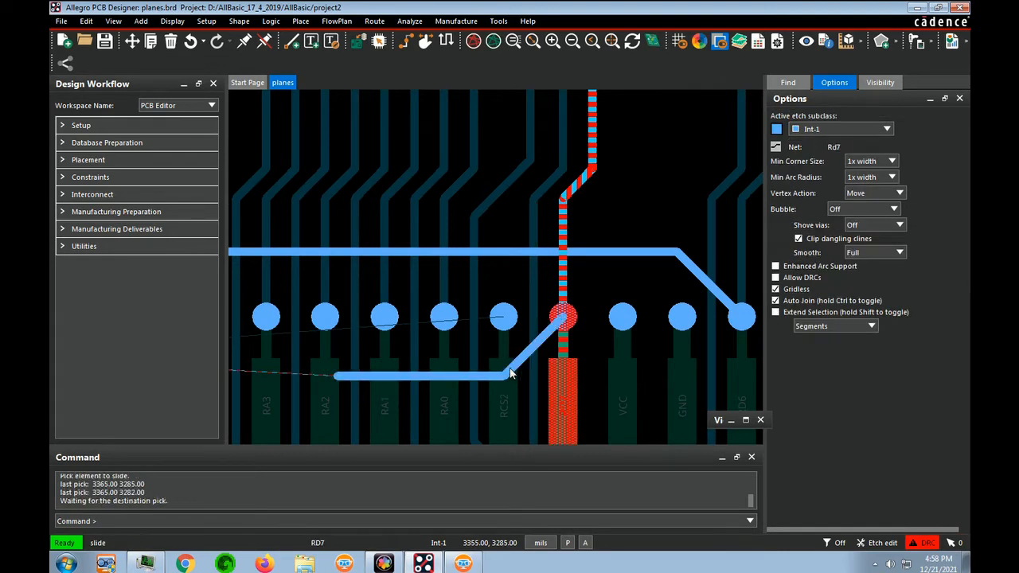
- Extend the Rd7 trace on Int-1 from X 3225, Y 3275 left along Y 3275 and connect it to the matching chip pin via
click(340, 377)
key(Left)
key(Left)
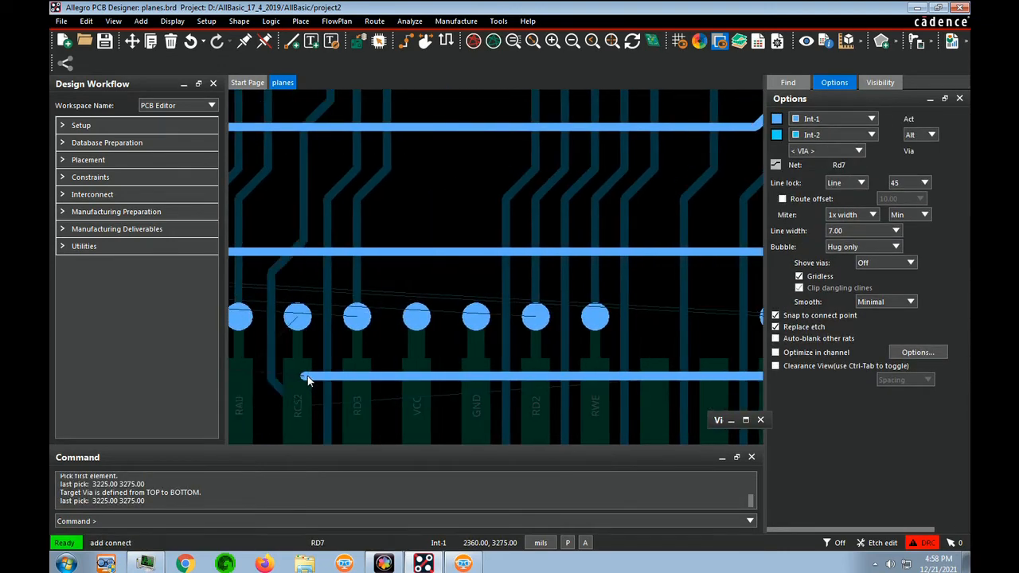
key(Left)
key(Left)
key(Left)
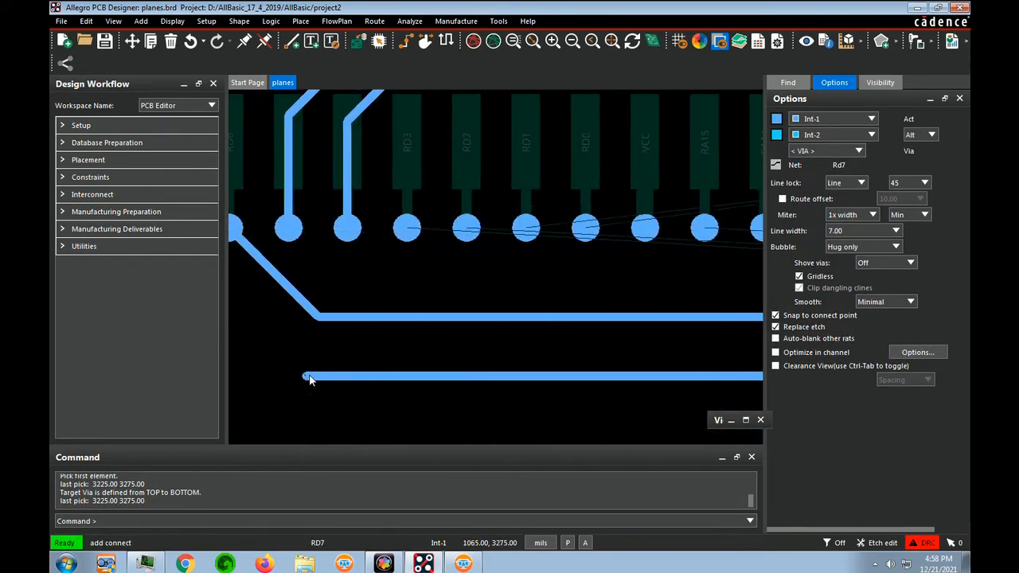
click(293, 230)
drag(400, 387, 455, 362)
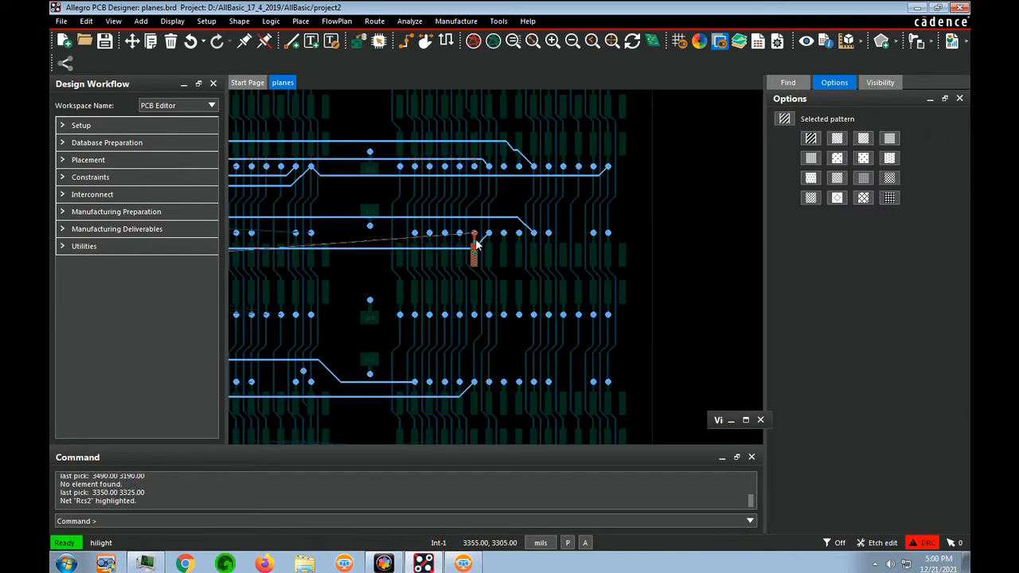
- Route net Rcs2 on Int-1 from the via at X 3350, Y 3325 through X 3315, Y 3360, passing below the VCC via to about X 2790
scroll(476, 242, up, 2)
click(479, 221)
key(F3)
click(470, 215)
click(429, 175)
key(Left)
key(Left)
key(Left)
key(Left)
key(Left)
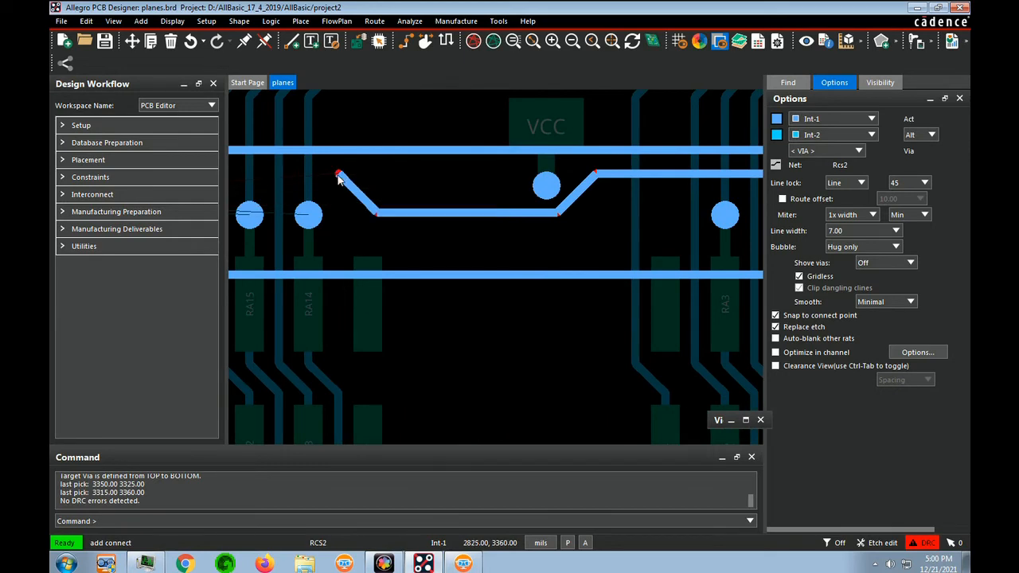
click(370, 181)
click(292, 182)
- Slide the end segment of the Rcs2 trace up to Y 3360, in line with the run beside the VCC via
key(shift+F3)
click(353, 180)
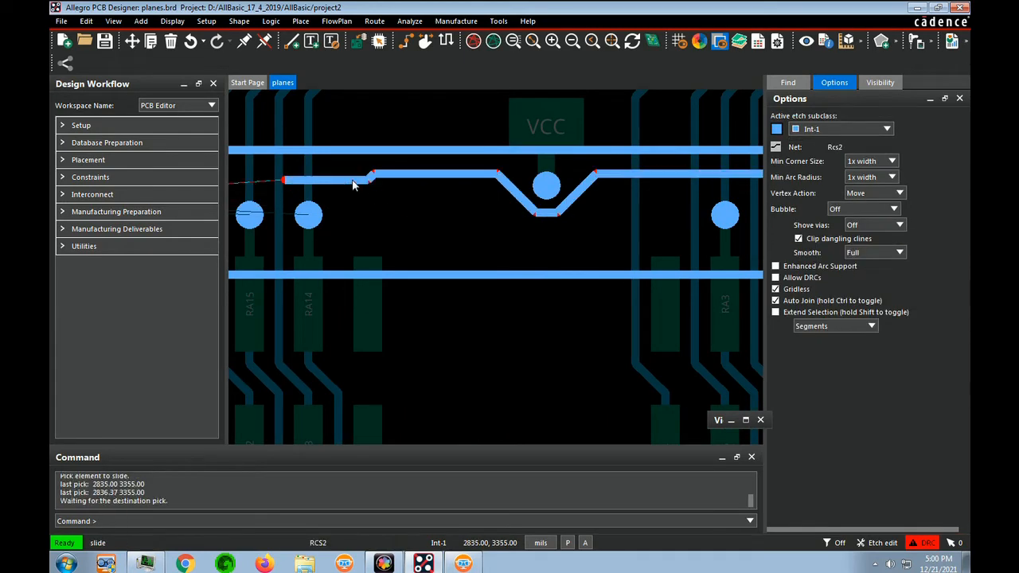
click(359, 174)
click(546, 212)
click(556, 213)
- Extend the Rcs2 trace on Int-1 from X 2790, Y 3360 to the matching via in the left memory column
key(F3)
click(300, 177)
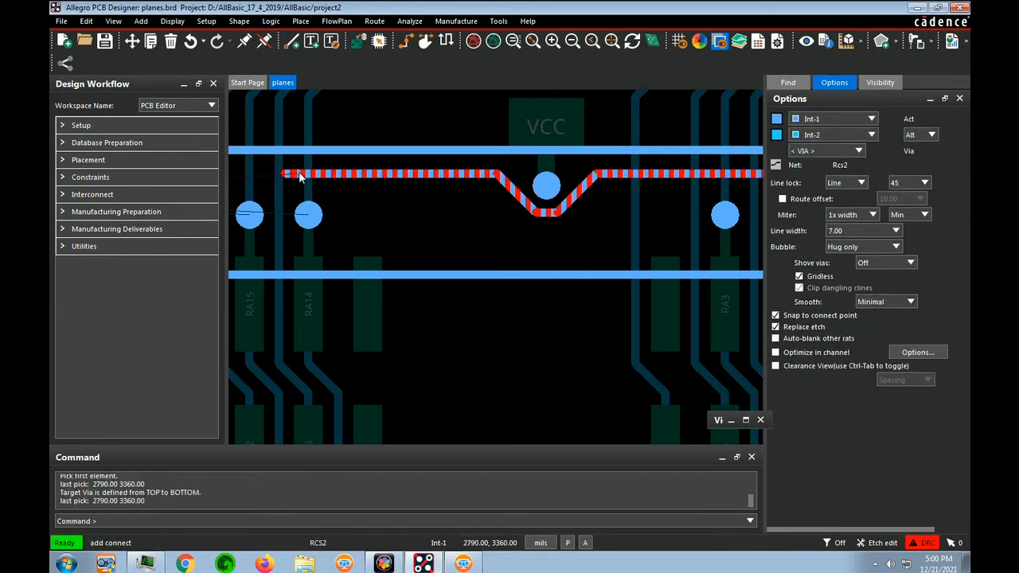
key(Left)
key(Left)
key(Left)
key(Left)
key(Left)
key(Left)
key(Left)
key(Left)
click(387, 214)
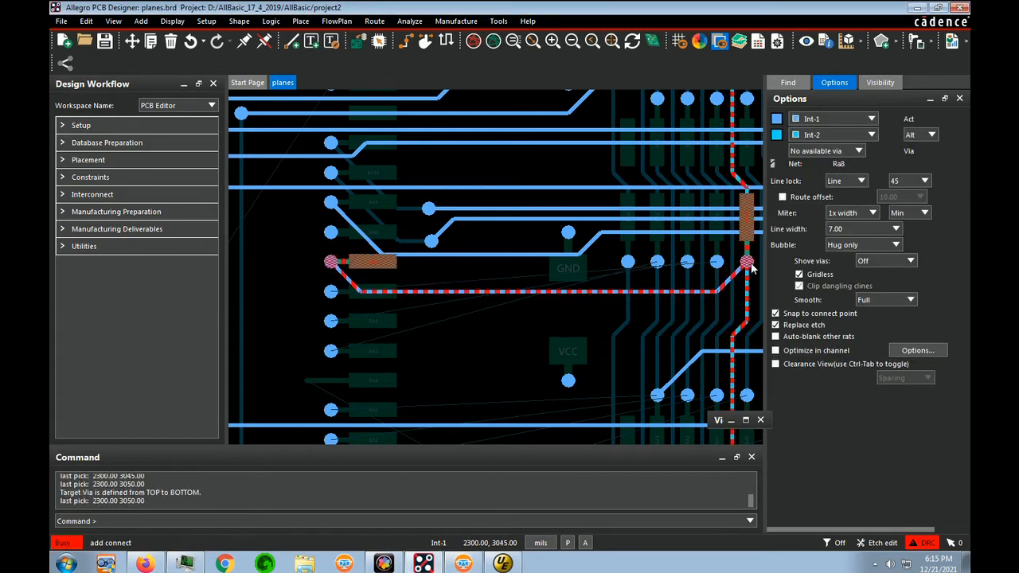
- Reroute net Ra8 on Int-1 through X 2260, Y 3080 and X 2020, Y 3035 to its chip via, and slide its raised segment upward, shoving neighbouring traces
click(722, 248)
click(581, 272)
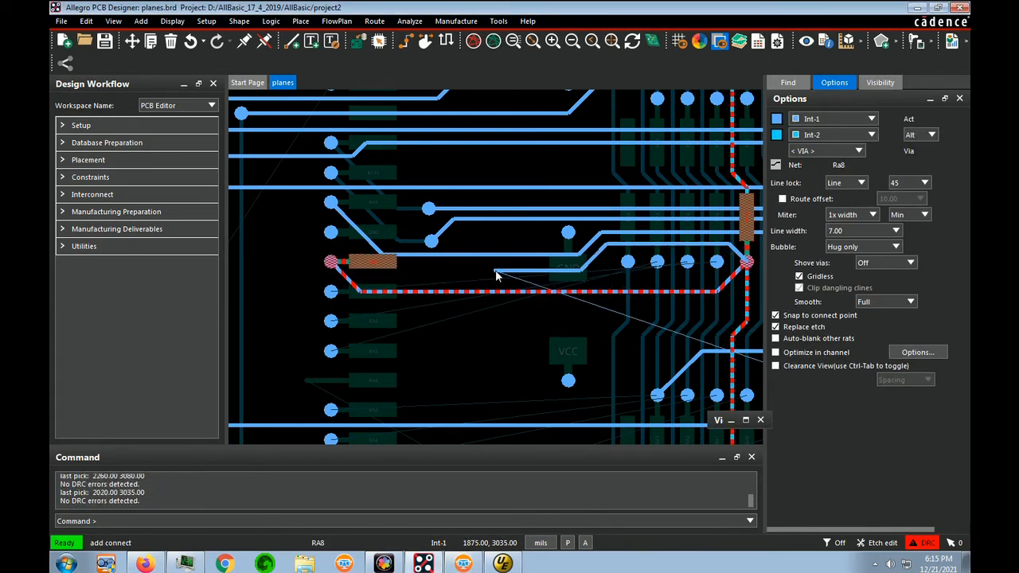
click(334, 269)
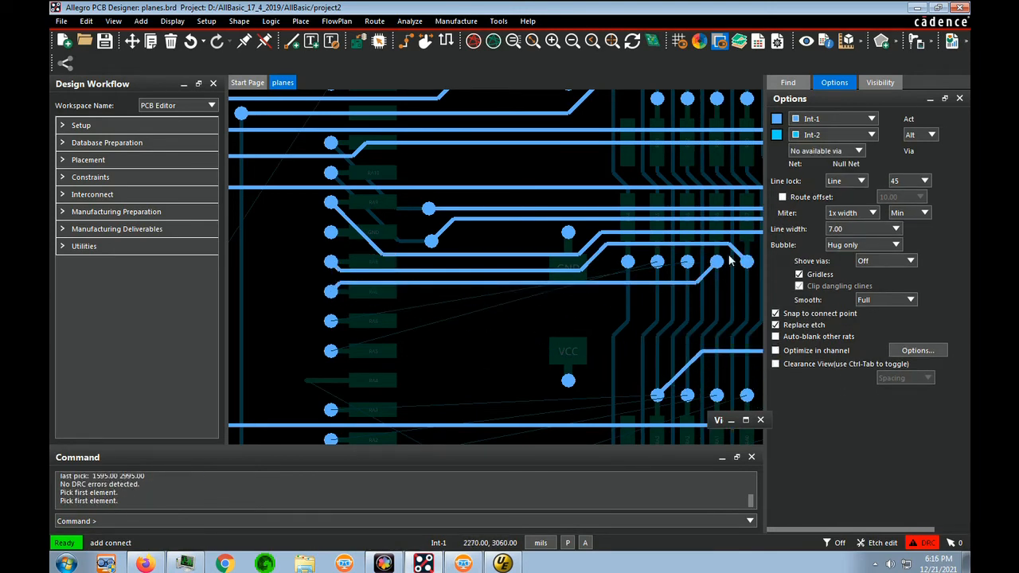
key(shift+F3)
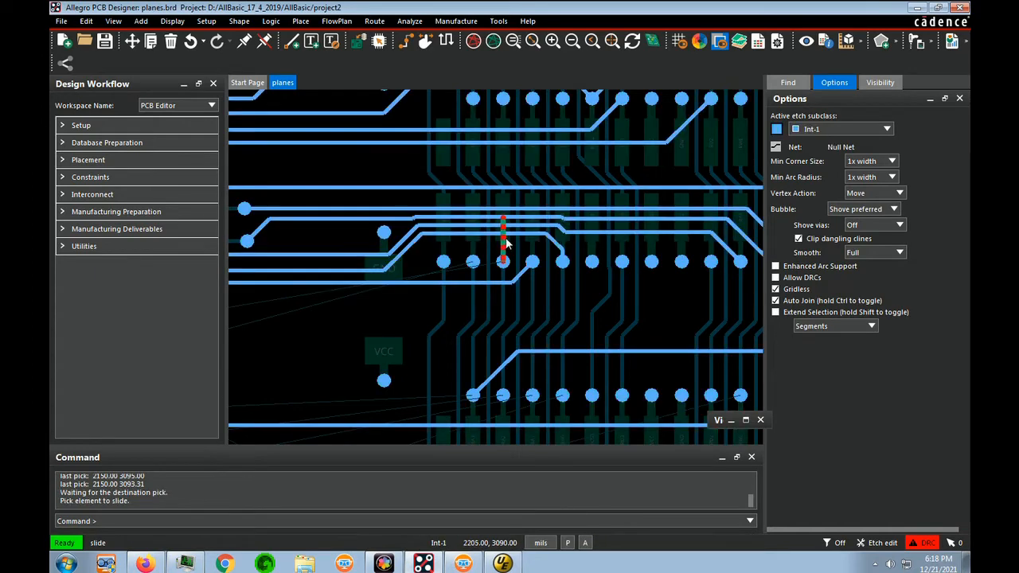
click(514, 230)
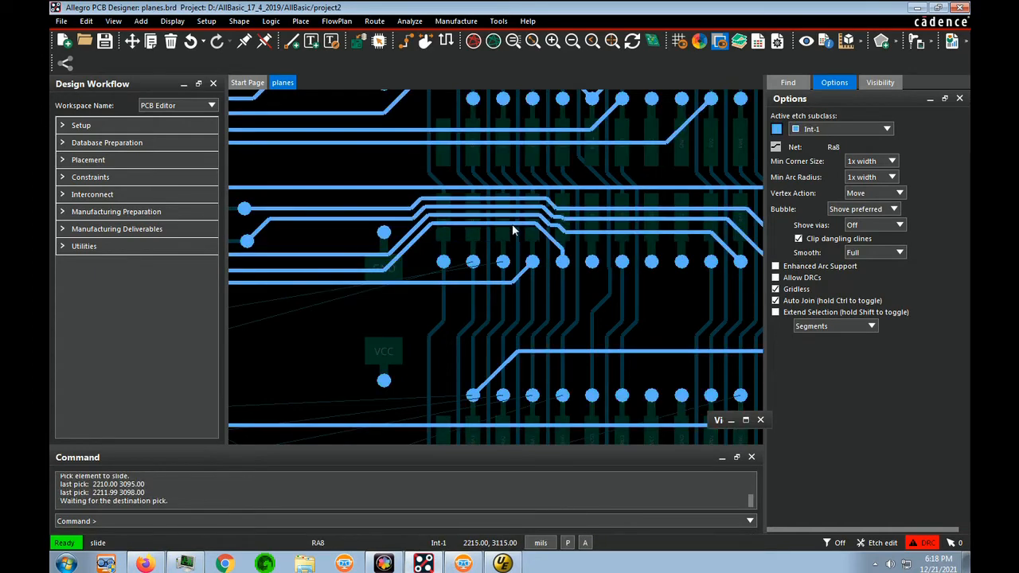
- Reroute the Ra7 trace on Int-1 from its memory-column via through X 2199, Y 3101, rejoining the horizontal run at X 2005, Y 3015
key(F3)
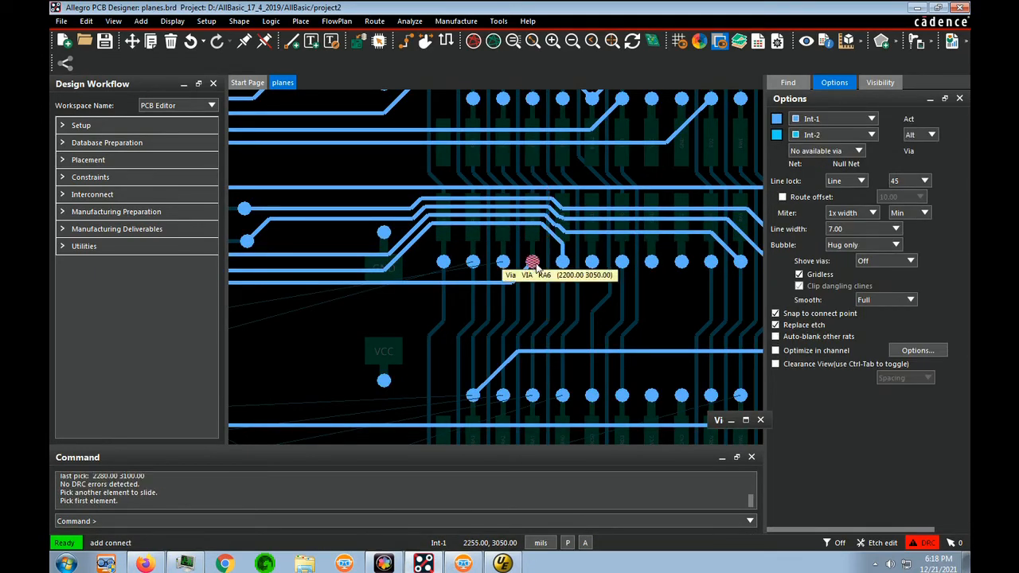
click(531, 258)
click(503, 232)
click(389, 282)
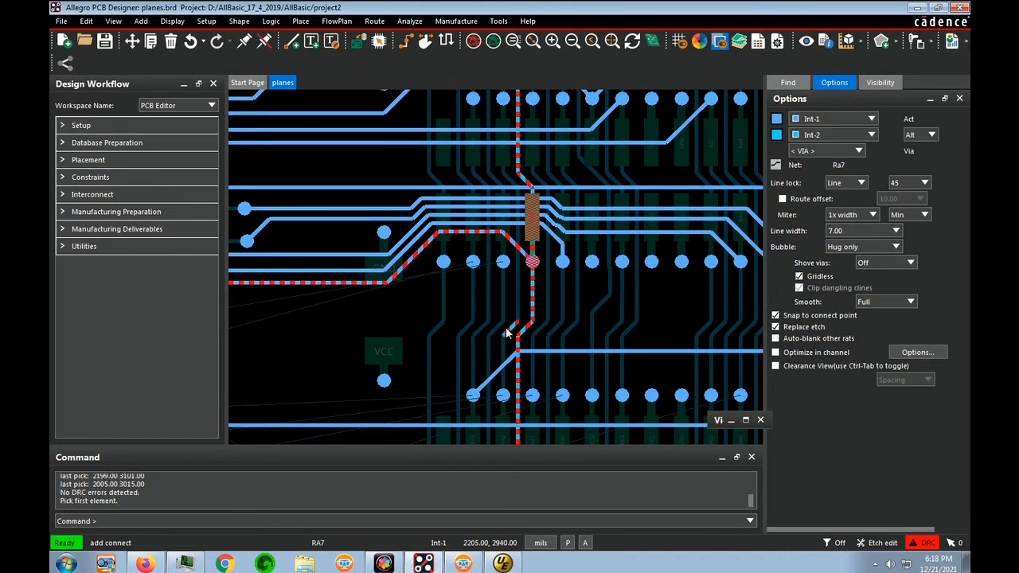
- Route net Ra6 on Int-1 from the via at X 2200, Y 3050 through X 2125, Y 3090 to its chip pin via
click(498, 265)
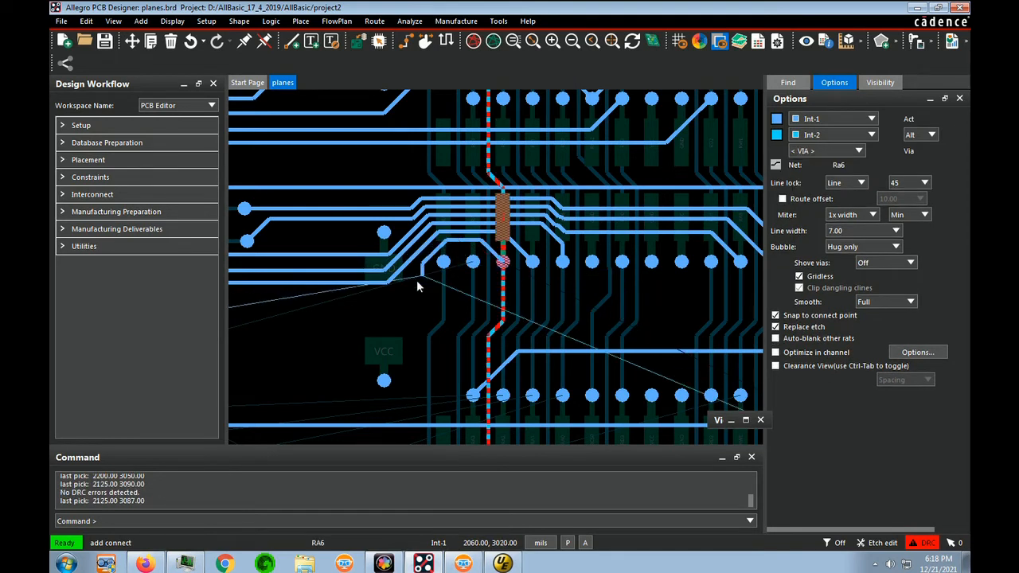
key(Left)
click(269, 321)
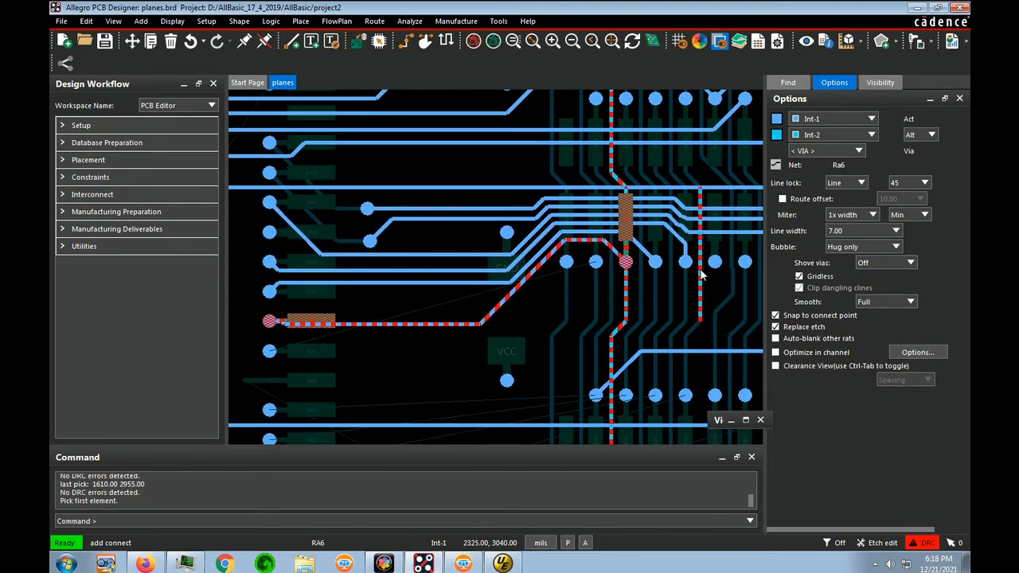
- Route net Ra5 on Int-1 from the via beside Ra6 to its chip pin via, and slide the trace's diagonal segment
click(595, 264)
click(504, 350)
click(271, 351)
key(shift+F3)
click(509, 348)
click(523, 338)
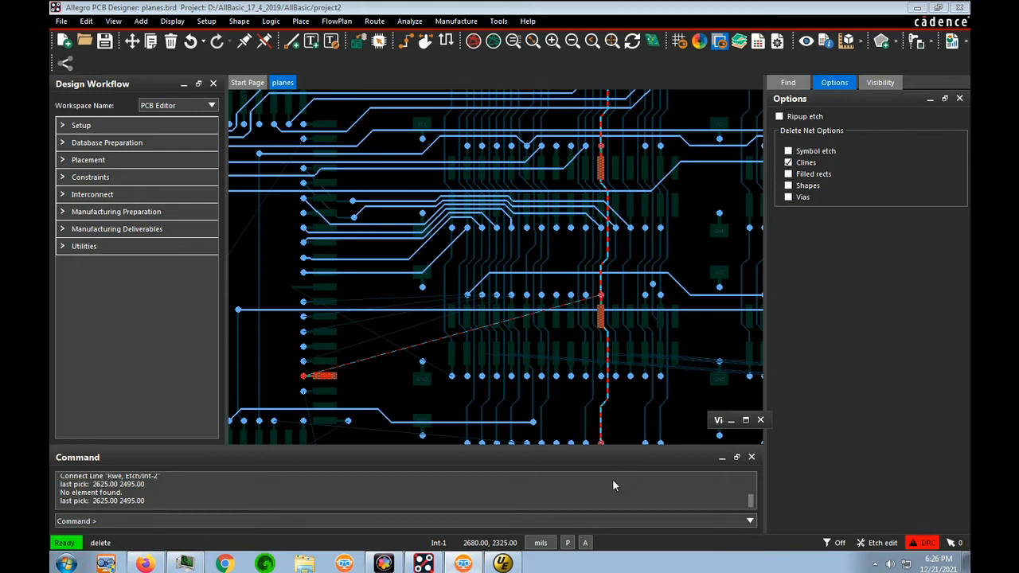
- Add a via on the Int-2 Rwe trace at X 2630, Y 2500, and slide it onto the trace at X 2625, Y 2500
click(628, 420)
key(F3)
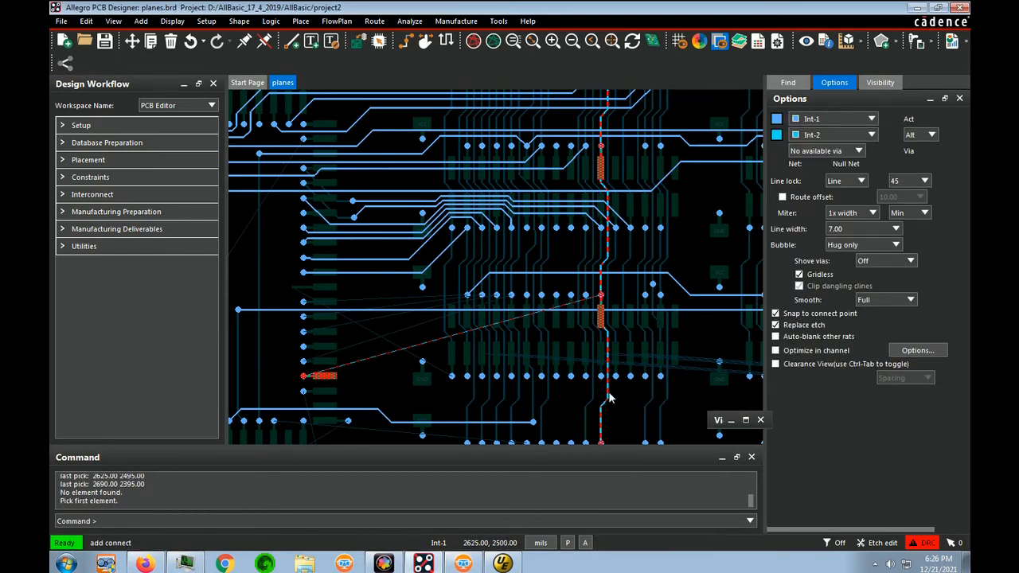
click(608, 398)
scroll(624, 394, up, 5)
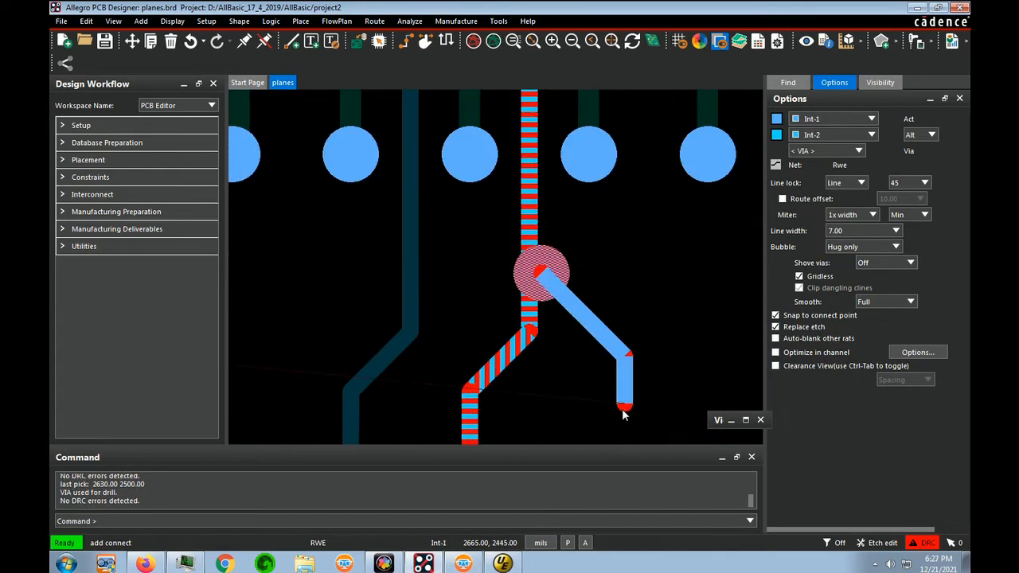
key(shift+F3)
click(551, 293)
click(524, 277)
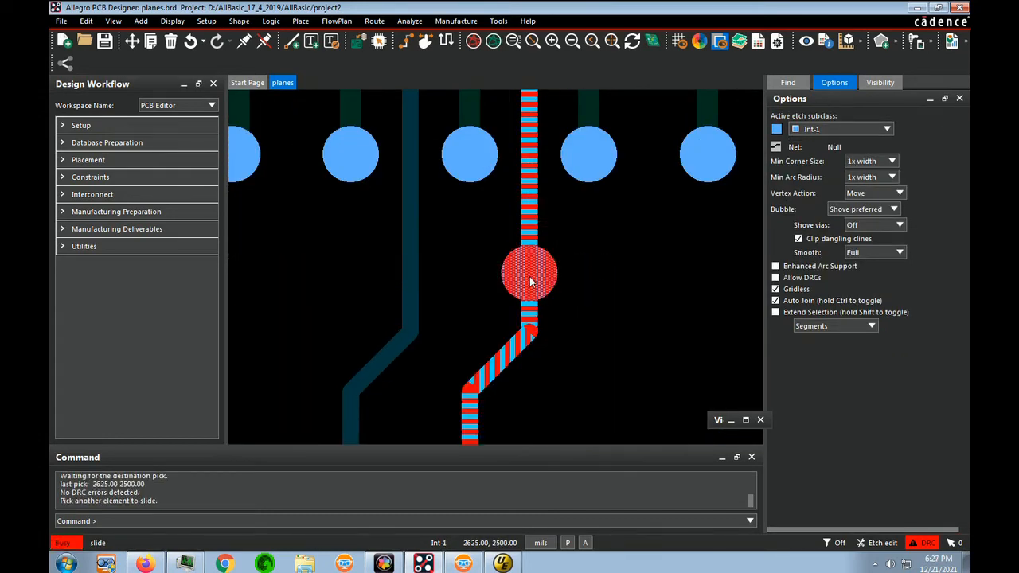
- Route net Rwe on Int-1 from the via at X 2625, Y 2500 left towards its matching chip pin
scroll(595, 286, down, 2)
scroll(595, 293, down, 2)
key(F3)
click(586, 287)
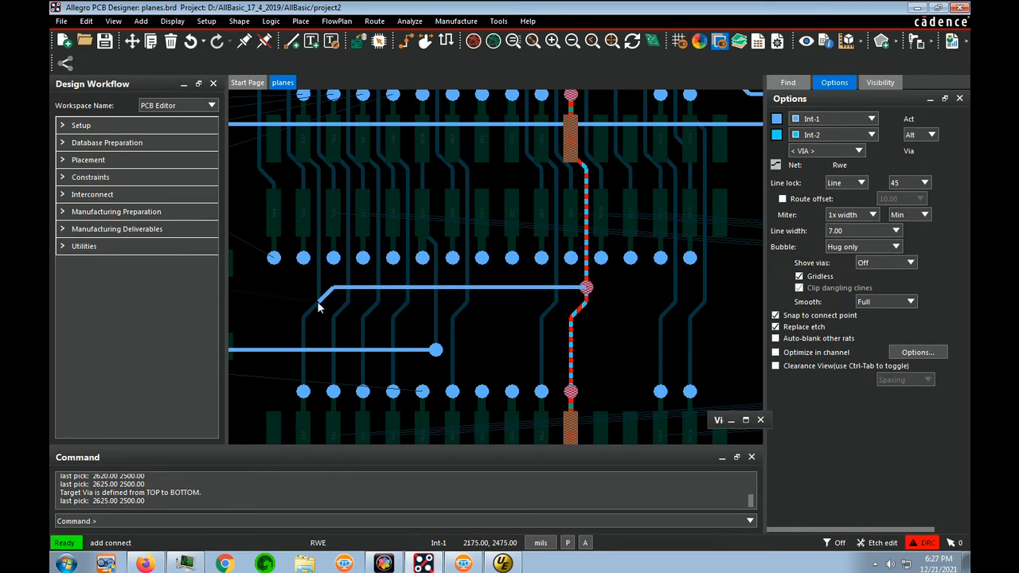
key(Left)
key(Left)
key(Left)
key(Left)
key(Left)
key(Left)
key(Left)
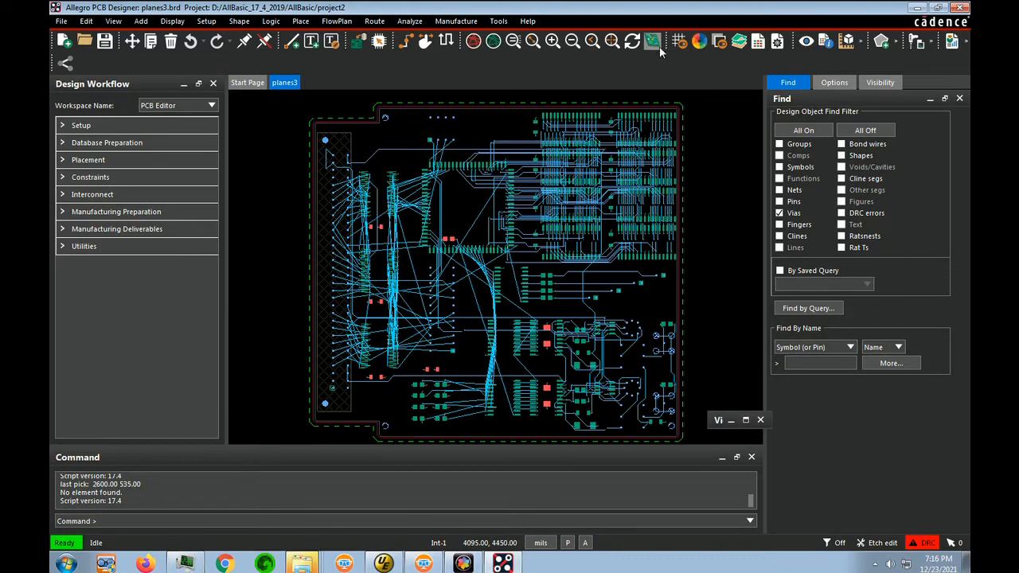
- Dim the inactive layers and route straight Int-1 traces between the facing via columns, from the pair at Y 200 up to net N58944
click(720, 42)
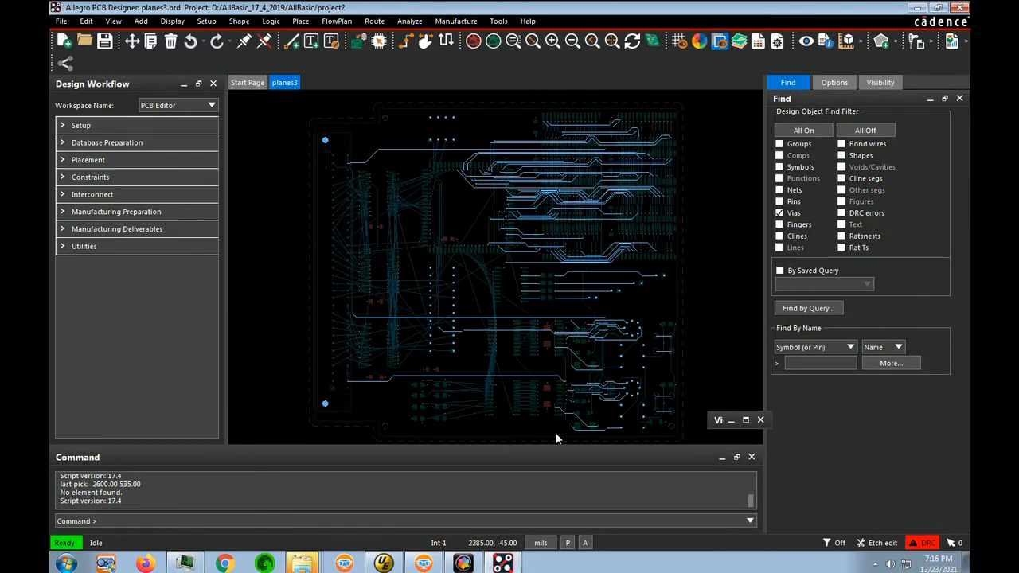
scroll(478, 426, up, 5)
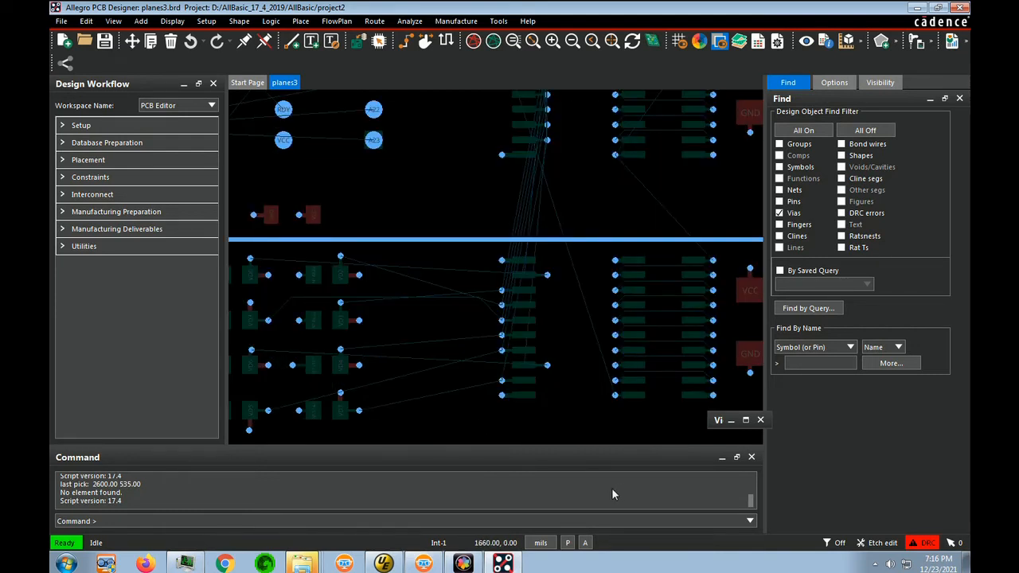
key(F3)
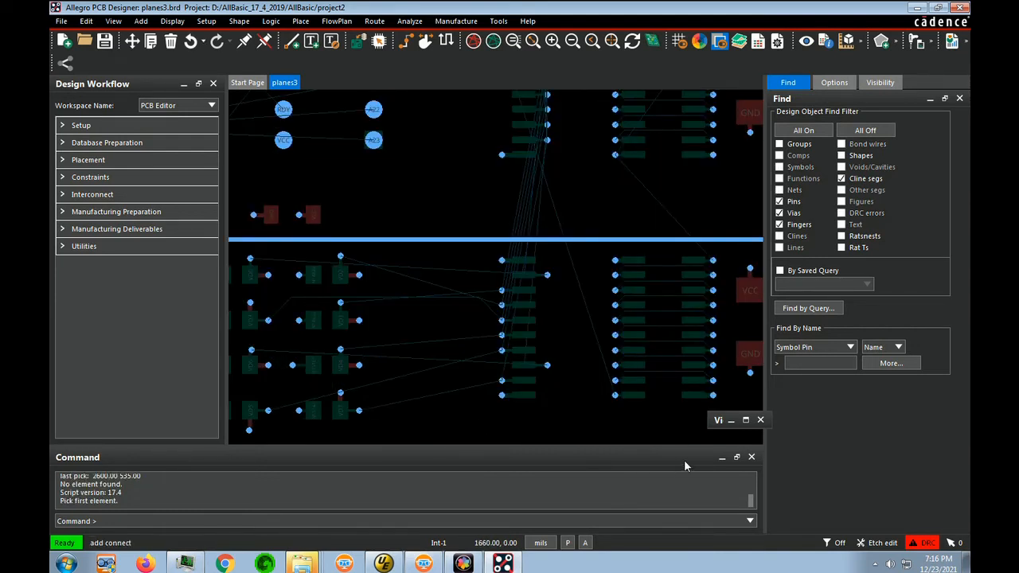
click(615, 381)
click(716, 379)
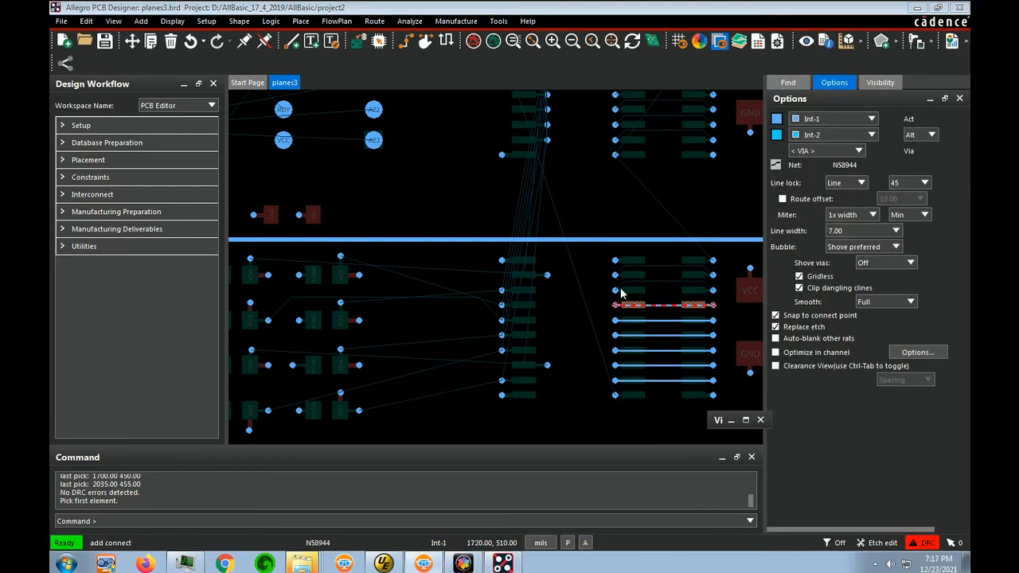
- Route nets N58889 and N58834 straight across on Int-1 between the facing vias at X 1700 and X 2035
click(619, 293)
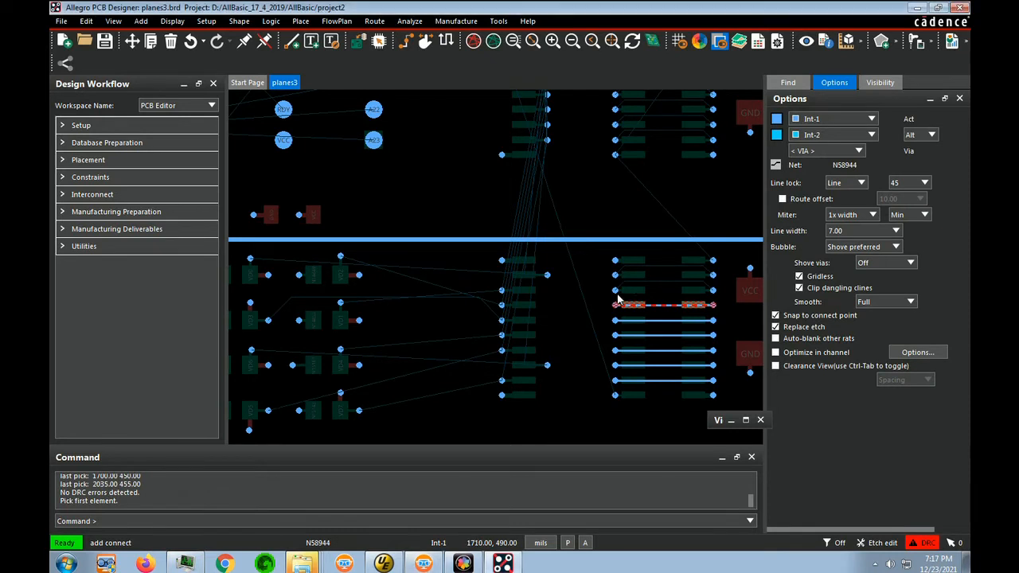
click(716, 293)
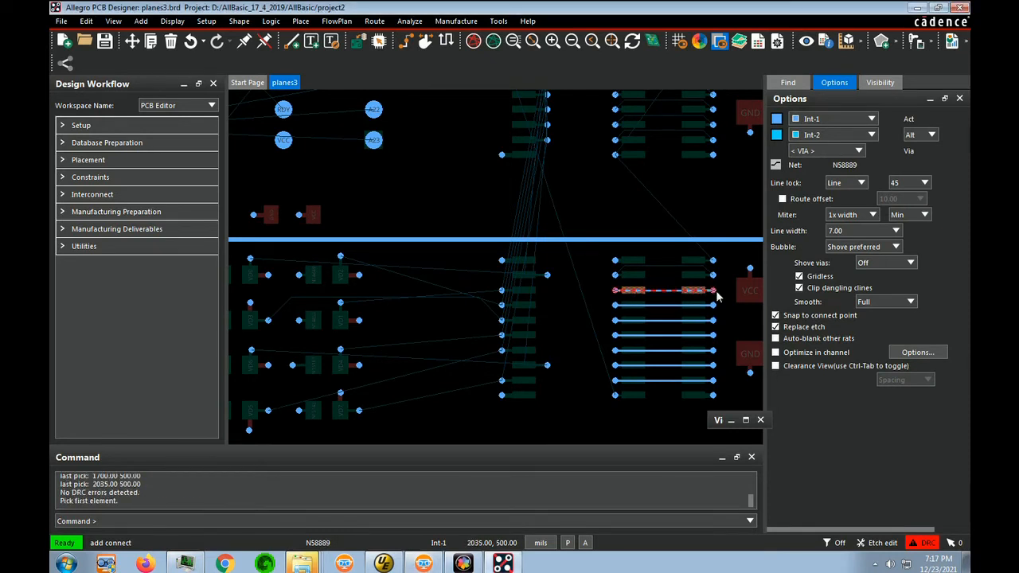
click(615, 276)
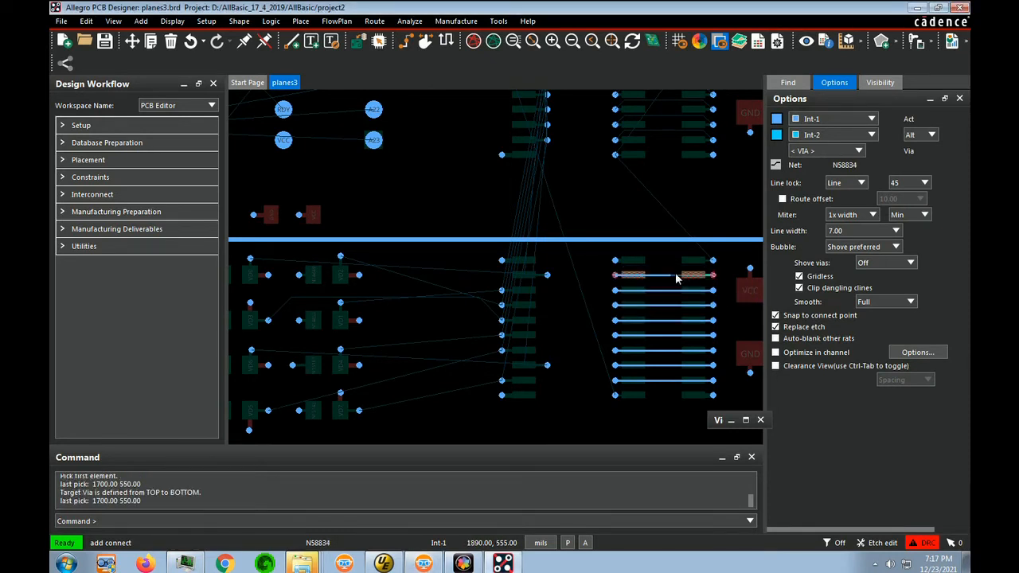
click(720, 278)
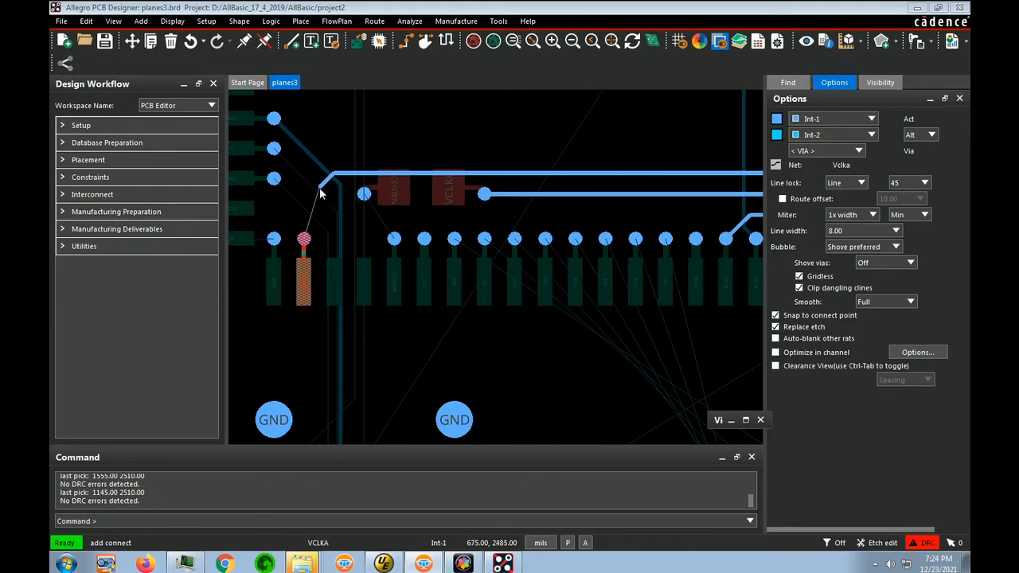
- Finish the Int-1 Vclka trace at its via at X 645, Y 2405, and slide its diagonal segment to X 660, Y 2475
click(303, 239)
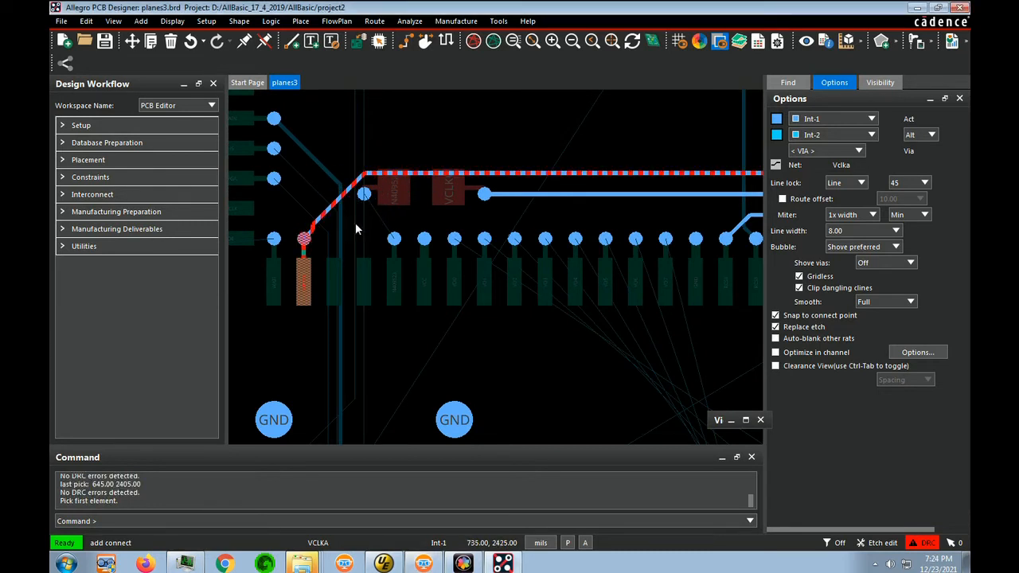
key(shift+F3)
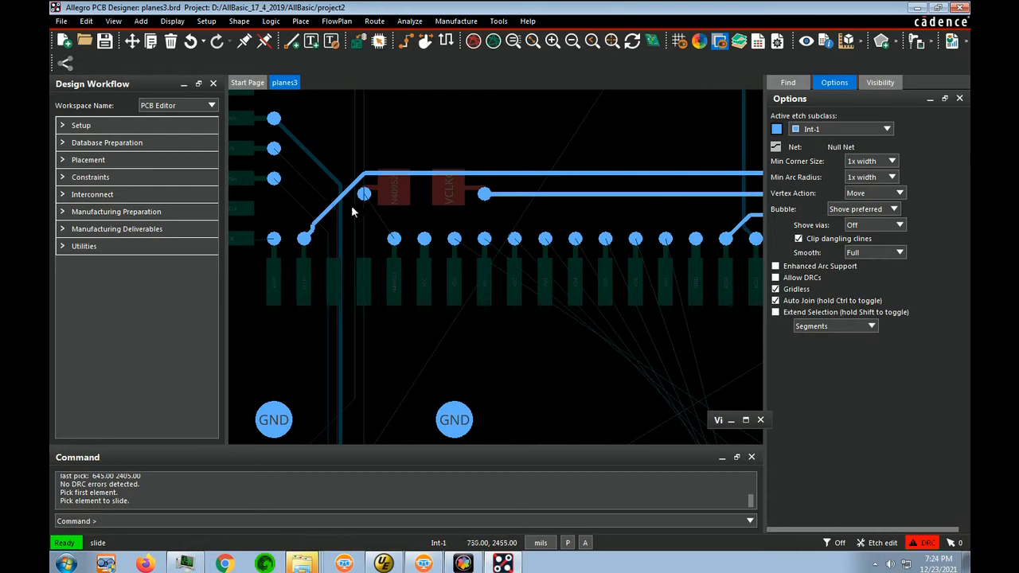
click(331, 211)
click(312, 200)
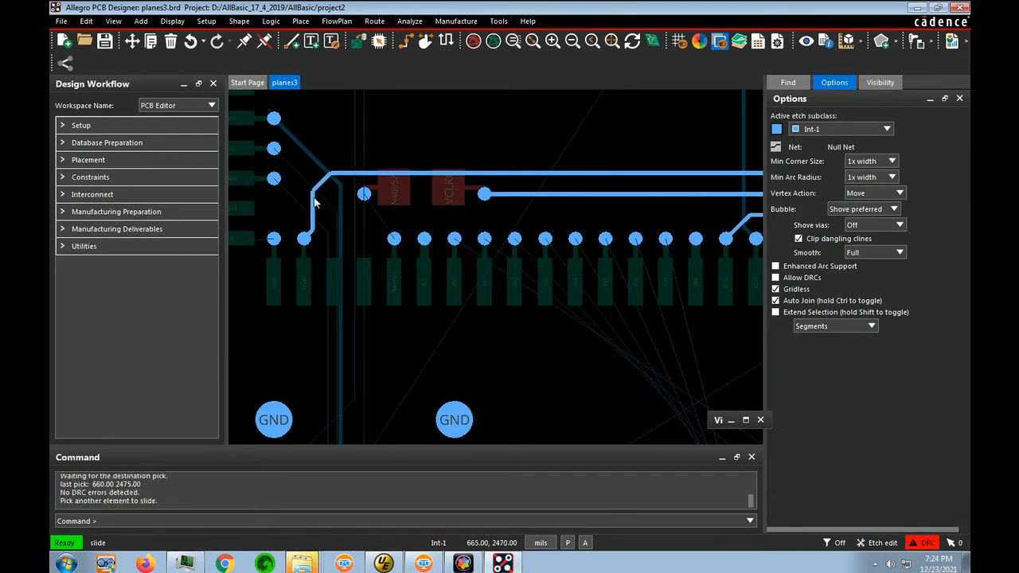
click(312, 209)
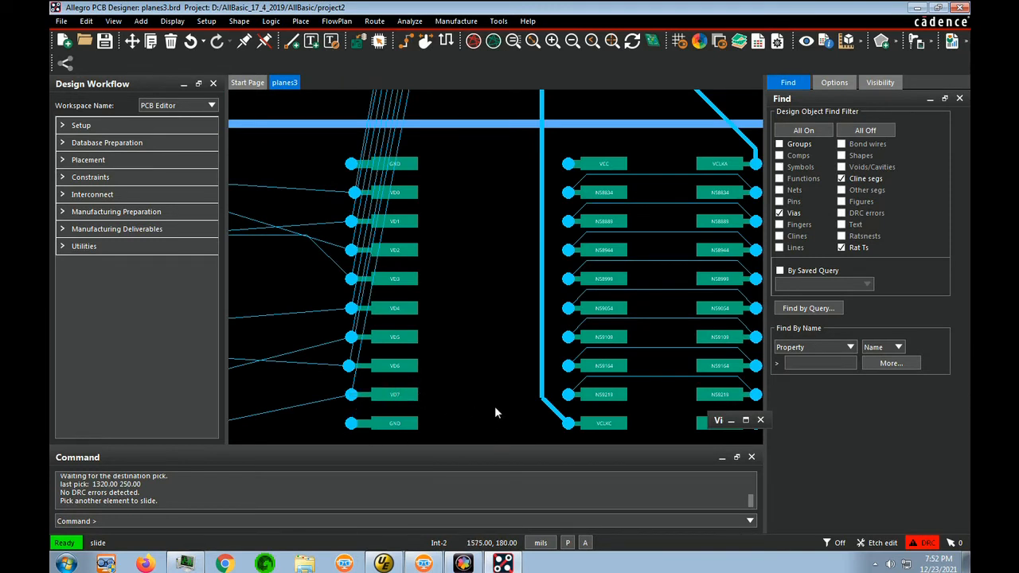
- Route net VD7 on Int-2 from the via at X 1325, Y 200 through X 1535, Y 250 up to its matching via in the upper chip
key(F3)
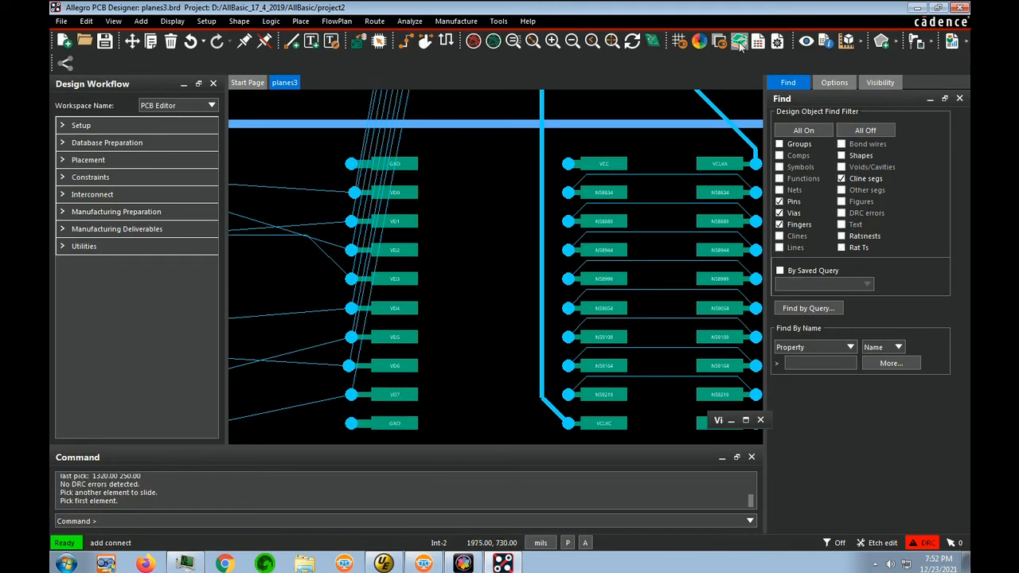
click(351, 394)
click(473, 366)
key(Up)
key(Up)
key(Up)
key(Up)
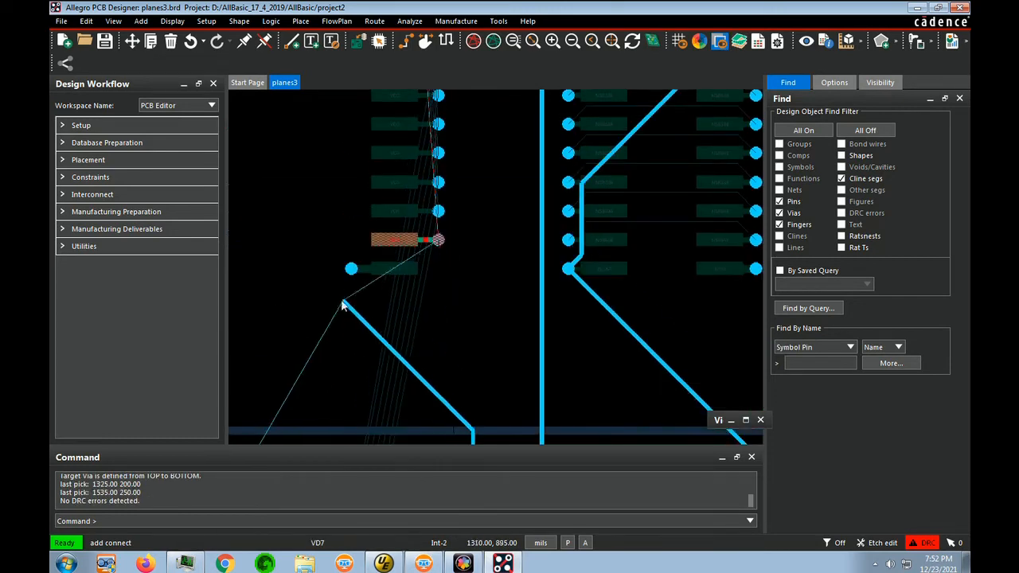
click(338, 318)
click(437, 240)
- Route net VD6 on Int-2 from its lower-chip via, alongside the VD7 trace, up to its matching upper-chip via at Y 1050
key(Down)
key(Down)
key(Down)
key(Down)
key(Down)
key(Down)
click(348, 305)
click(463, 287)
key(Up)
key(Up)
key(Up)
key(Up)
click(327, 199)
key(Up)
click(437, 150)
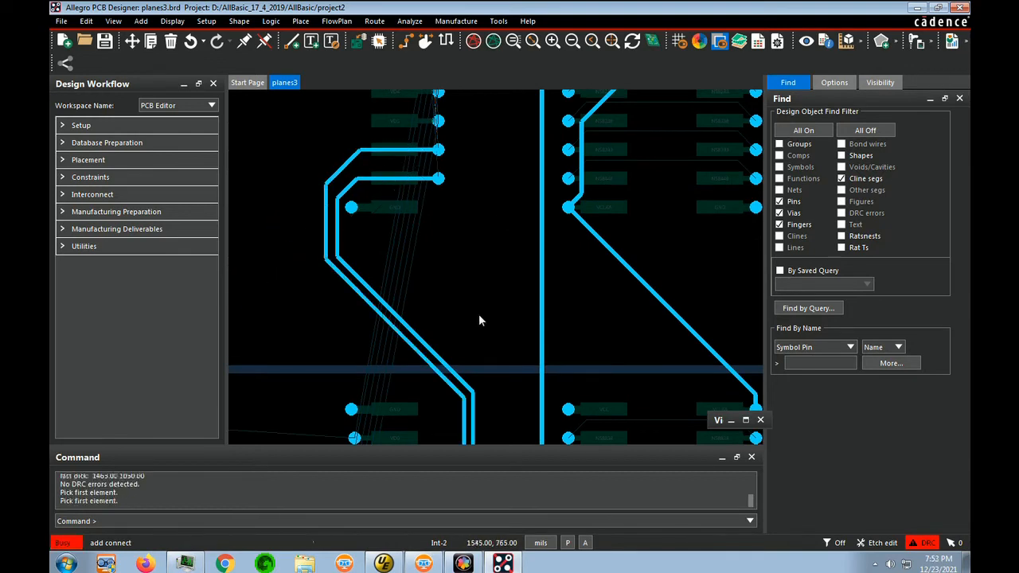
- Route net VD5 on Int-2 from its lower-chip via through X 1265, Y 850 and X 1355, Y 1105 to its matching upper-chip via
key(Down)
key(Down)
key(Down)
key(Down)
key(Down)
click(351, 275)
click(449, 261)
key(Up)
key(Up)
key(Up)
key(Up)
key(Up)
click(319, 268)
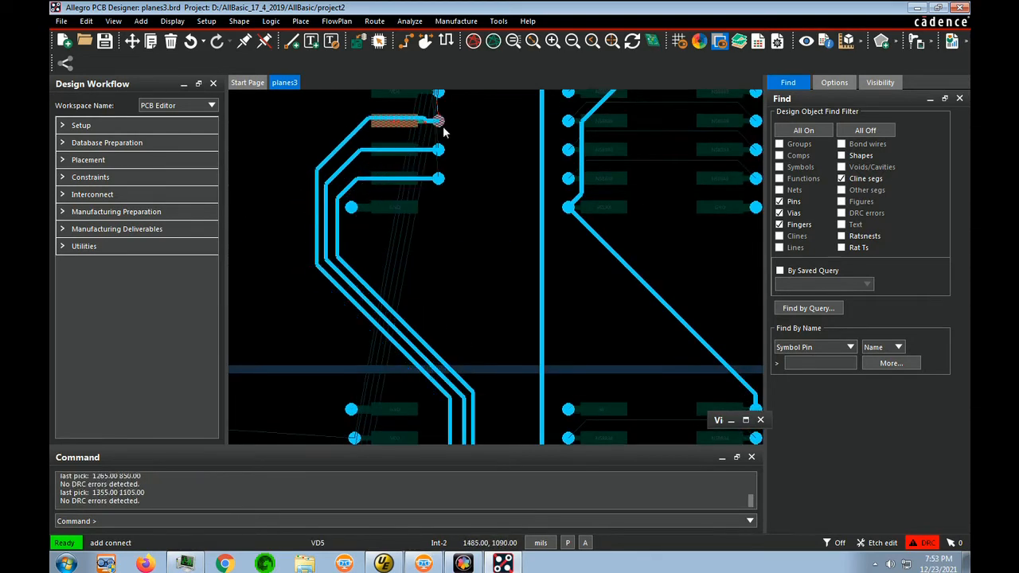
click(439, 121)
- Route net VD4 on Int-2 from the via at X 1325, Y 350 through X 1475, Y 365 and outside VD5 to its upper-chip via
key(Down)
key(Down)
key(Down)
key(Down)
key(Down)
click(351, 247)
key(Up)
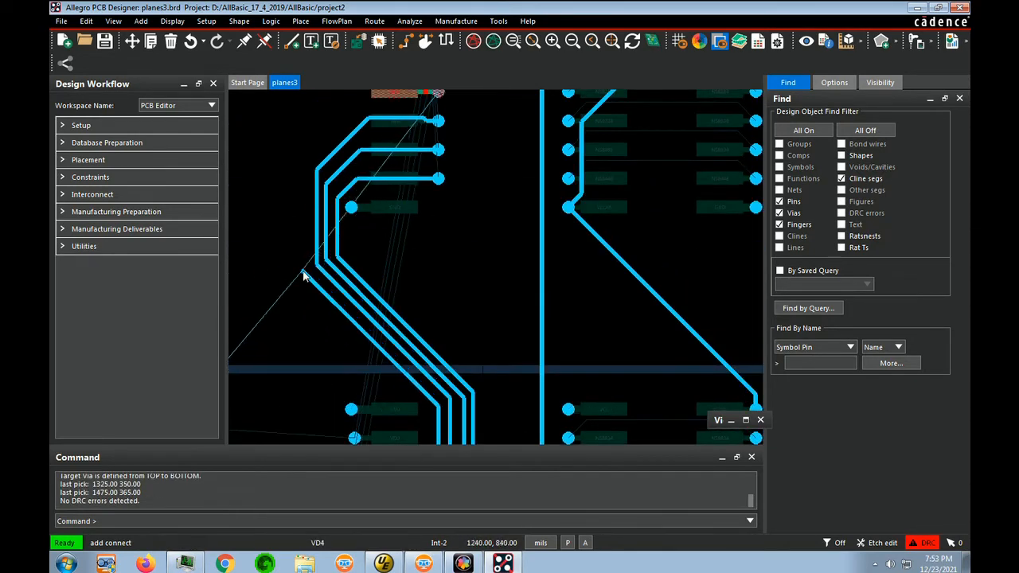
click(304, 271)
click(438, 93)
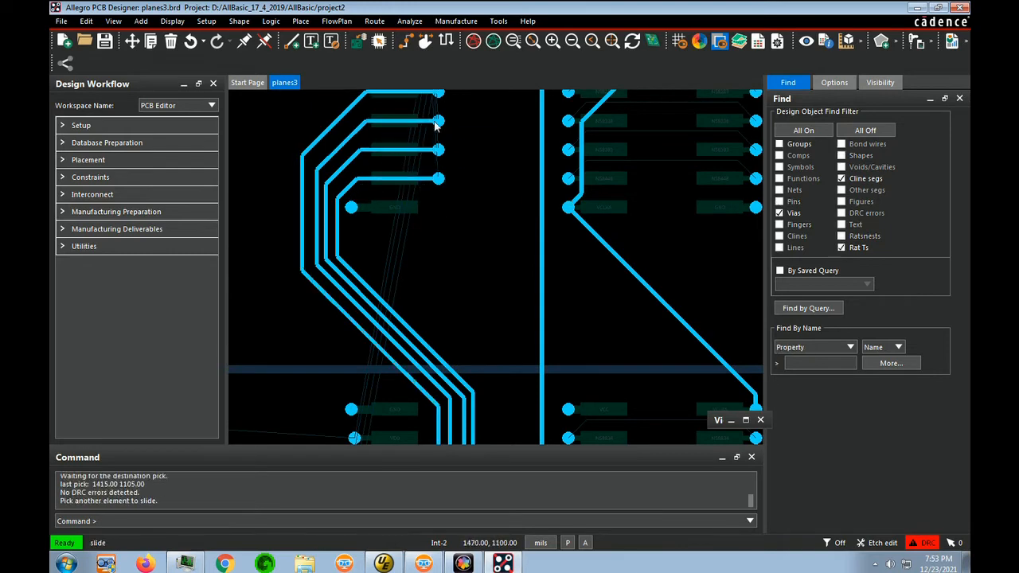
- Route net VD3 on Int-2 from the via at X 1325, Y 400 through X 1460, Y 415 and outside VD4 to its upper-chip via
key(Down)
click(355, 216)
click(430, 201)
key(Up)
key(Up)
key(Up)
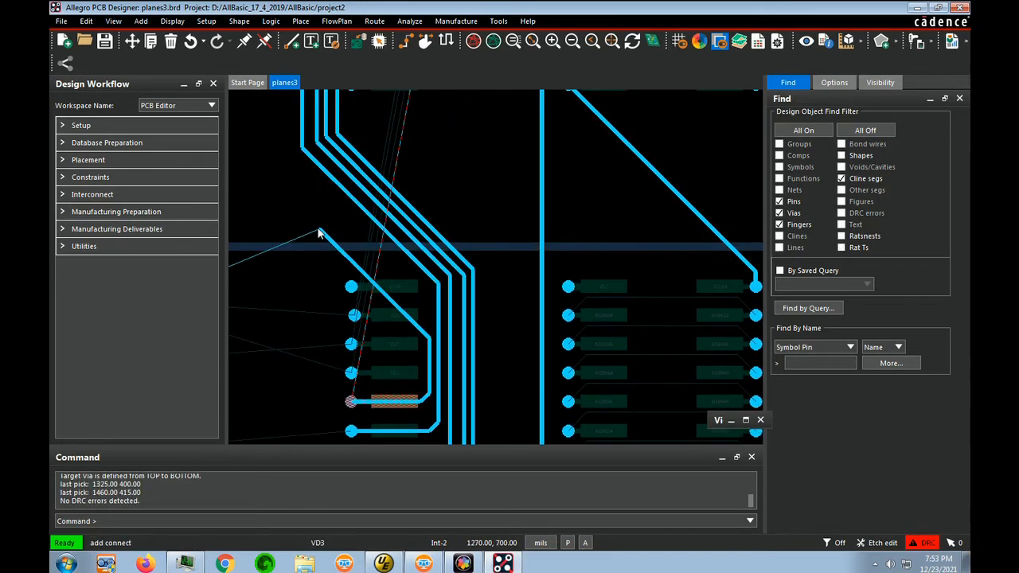
click(294, 153)
key(Up)
key(Up)
key(Up)
key(Up)
click(368, 185)
click(438, 188)
- Route net VD2 on Int-2 from its lower-chip via through X 1205, Y 830 and X 1350, Y 1250 to its matching upper-chip via
key(Down)
key(Down)
key(Down)
key(Down)
key(Down)
key(Down)
key(Down)
key(Down)
key(Down)
key(Down)
key(Down)
click(353, 312)
click(417, 265)
key(Up)
key(Up)
key(Up)
key(Up)
click(282, 186)
key(Up)
key(Up)
key(Up)
key(Up)
key(Up)
key(Up)
key(Up)
key(Up)
key(Up)
click(365, 218)
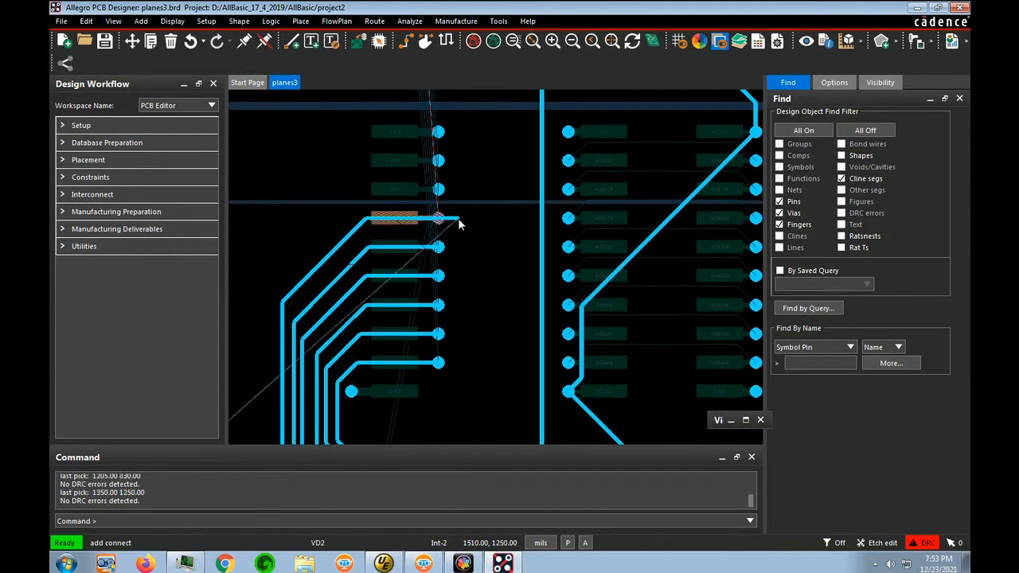
click(439, 218)
- Route net VD1 on Int-2 from its lower-chip via, outside the VD2 trace, to its matching upper-chip via at X 1485, Y 1300
key(Down)
key(Down)
key(Down)
key(Down)
key(Down)
key(Down)
key(Down)
key(Down)
key(Down)
key(Down)
key(Down)
key(Down)
click(351, 282)
click(408, 272)
key(Up)
key(Up)
key(Up)
key(Up)
key(Up)
click(271, 259)
key(Up)
key(Up)
key(Up)
key(Up)
key(Up)
key(Up)
key(Up)
click(348, 256)
click(438, 250)
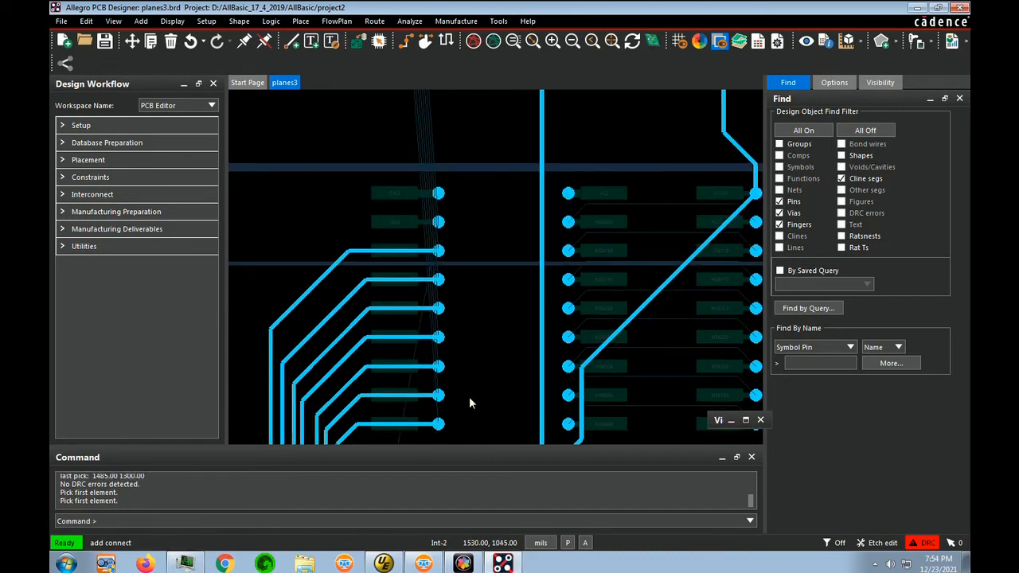
- Route net VD0 on Int-2 from its lower-chip via, outside the VD1 trace, to its matching upper-chip via, and end the routing
key(Down)
key(Down)
key(Down)
key(Down)
key(Down)
key(Down)
key(Down)
key(Down)
key(Down)
key(Down)
key(Down)
key(Down)
click(351, 315)
click(383, 302)
click(265, 173)
key(Up)
key(Up)
key(Up)
key(Up)
key(Up)
key(Up)
key(Up)
key(Up)
key(Up)
key(Up)
key(Up)
key(Up)
click(442, 223)
key(Down)
key(Down)
key(Down)
key(Down)
key(Down)
key(Down)
key(Down)
key(Down)
key(Down)
key(Down)
key(Down)
key(Down)
click(351, 288)
right_click(331, 299)
click(374, 8)
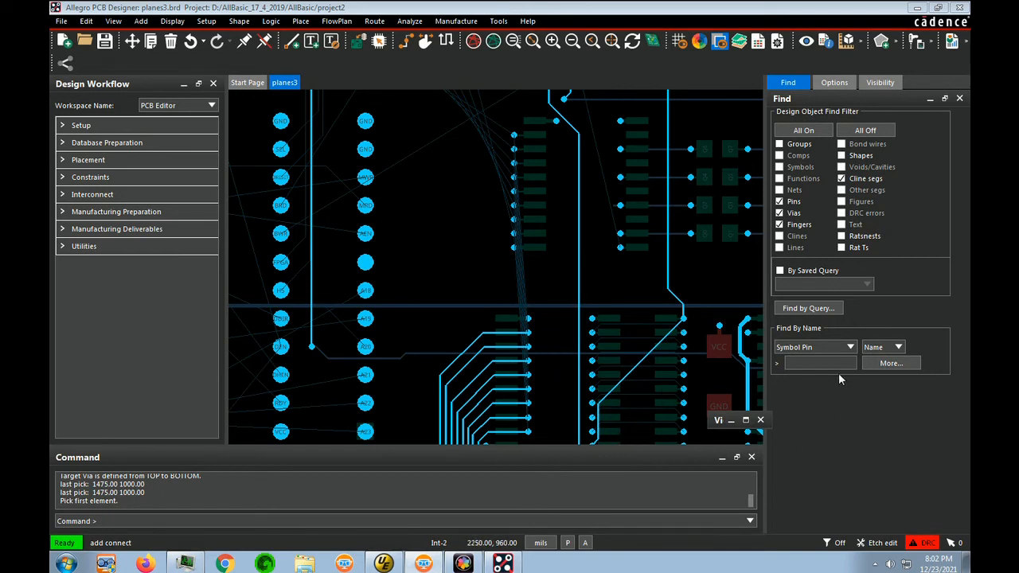
- Reroute the vertical Int-2 trace beside the lower chip further right, clearing a channel between its two via columns
click(590, 413)
click(618, 407)
click(581, 244)
- Route net VD7 on Int-2 from the via at X 1475, Y 1000 up the channel to its via on the chip above
click(528, 432)
click(571, 303)
click(504, 249)
click(515, 234)
- Route net VD6 on Int-2 from the via at X 1475, Y 1050 through X 1620, Y 1080, alongside VD7, to its via on the chip above
click(528, 422)
click(568, 415)
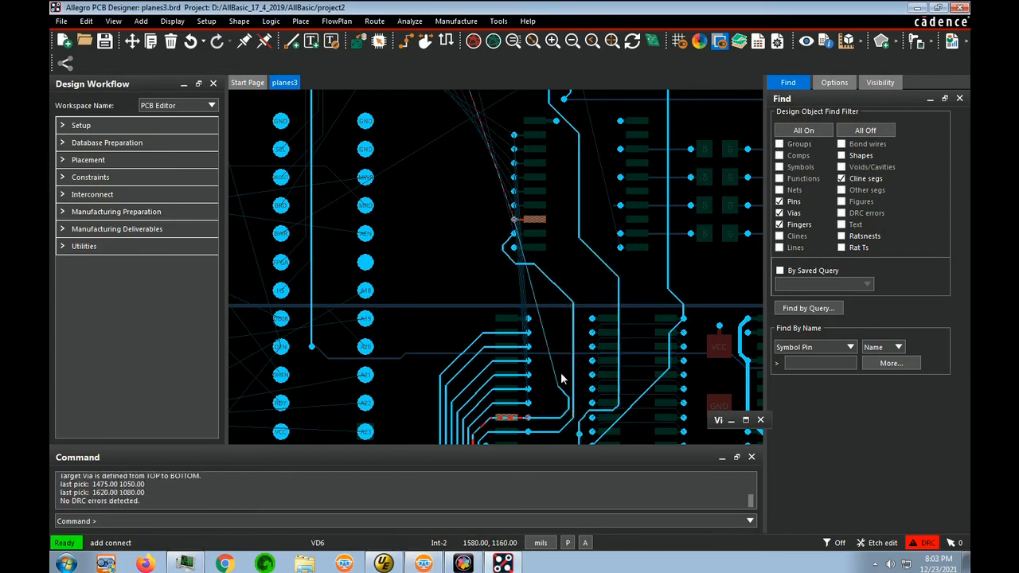
click(500, 246)
click(517, 221)
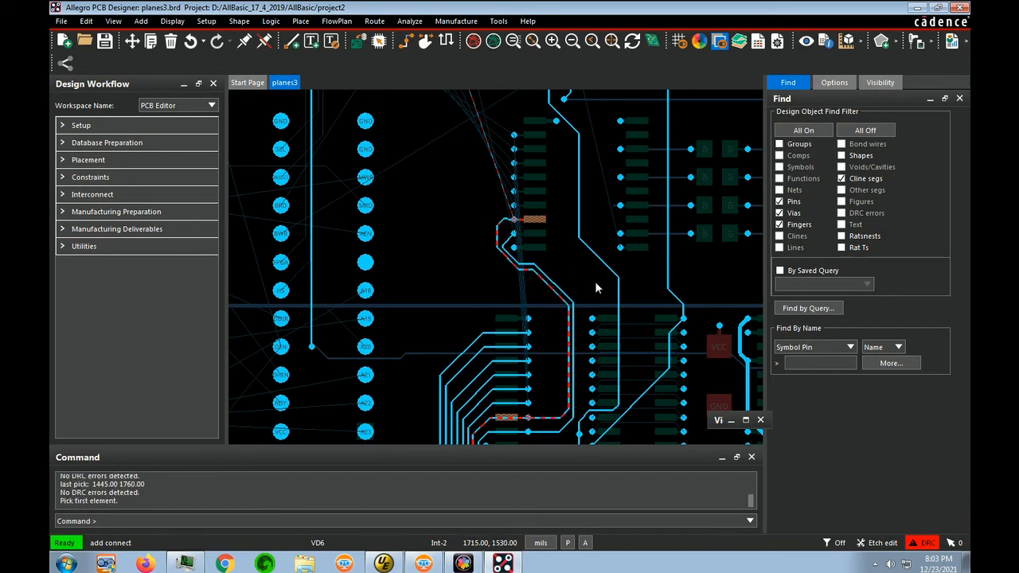
- Set the Bubble option to Hug only and route net VD5 on Int-2 alongside VD6 to its via on the chip above
click(834, 82)
click(896, 246)
click(851, 263)
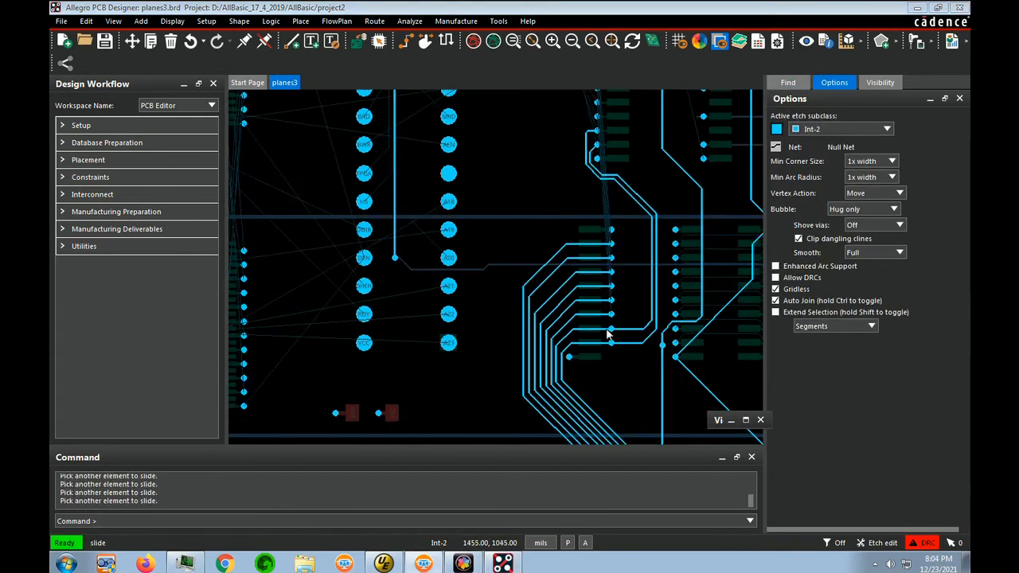
click(646, 300)
click(647, 296)
click(645, 300)
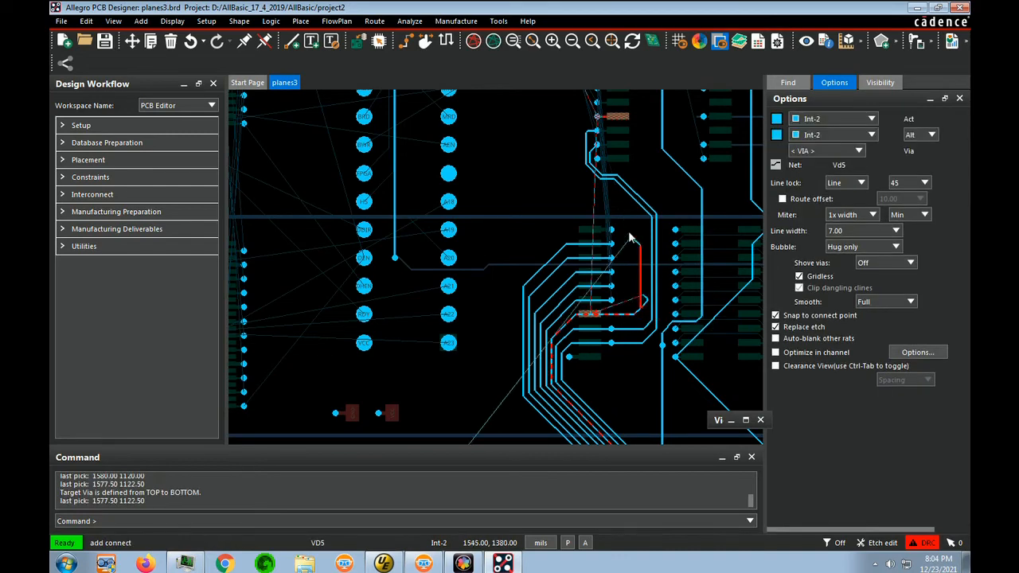
click(614, 195)
click(576, 171)
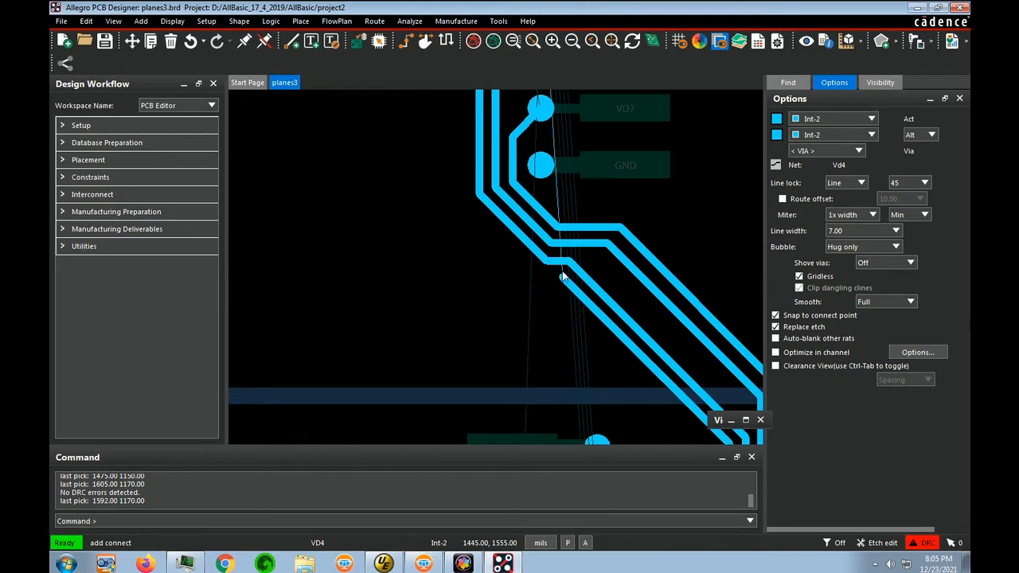
- Finish net VD4 on Int-2 at its via on the chip above and slide the VD diagonal segments to even parallel spacing
right_click(567, 280)
click(677, 14)
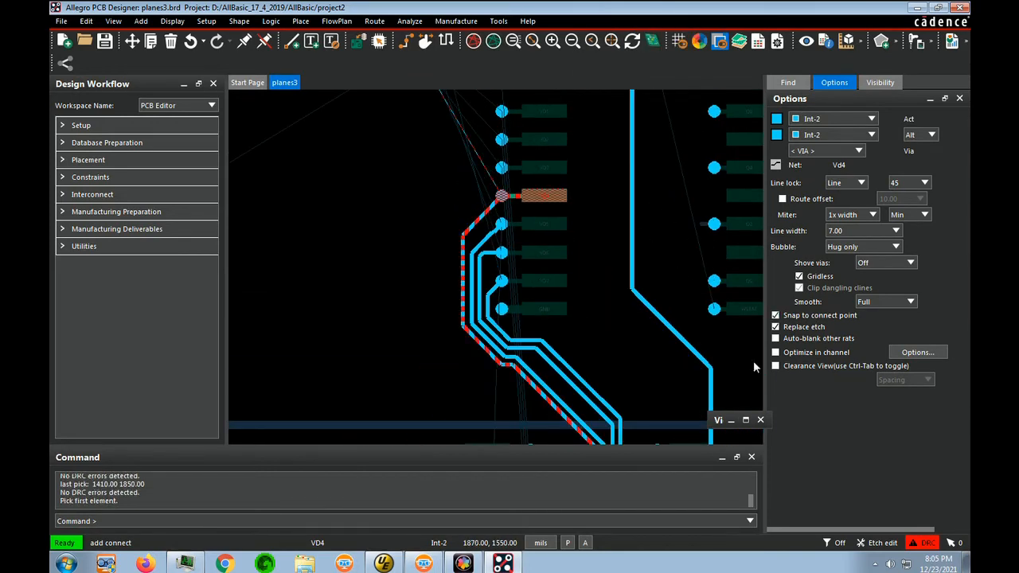
key(Down)
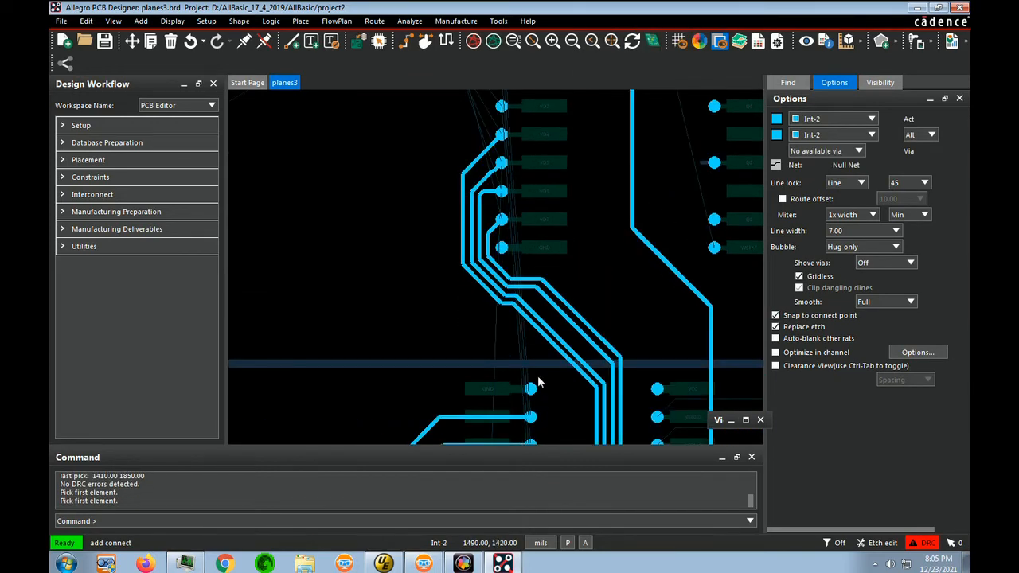
key(Down)
click(556, 294)
key(shift+F3)
click(574, 287)
click(582, 278)
scroll(539, 345, down, 2)
- Route net VD3 on Int-2 from the via at X 1475, Y 1200 through X 1335, Y 1695, outside VD4, to its matching via
click(541, 424)
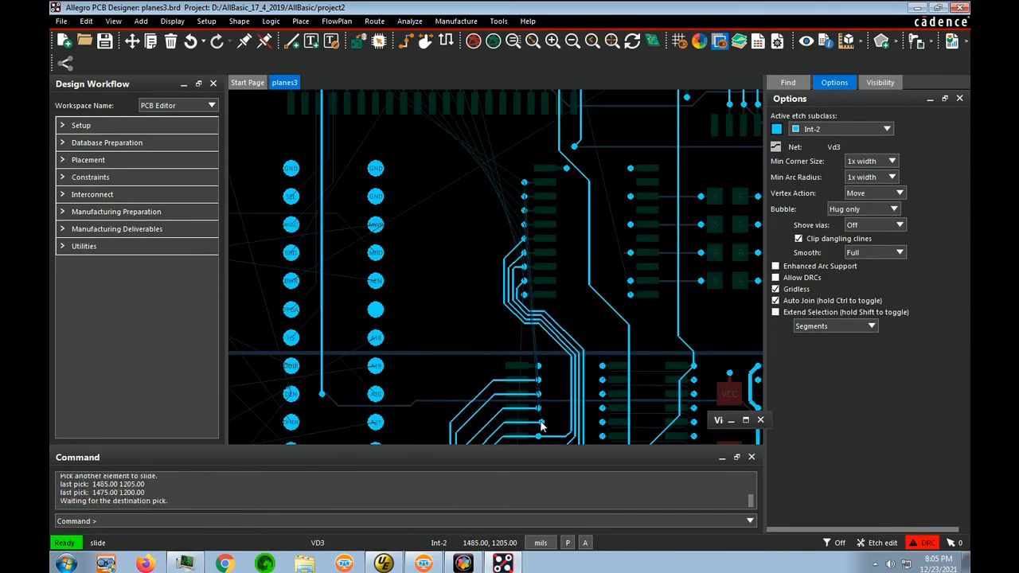
key(F3)
click(537, 425)
click(571, 411)
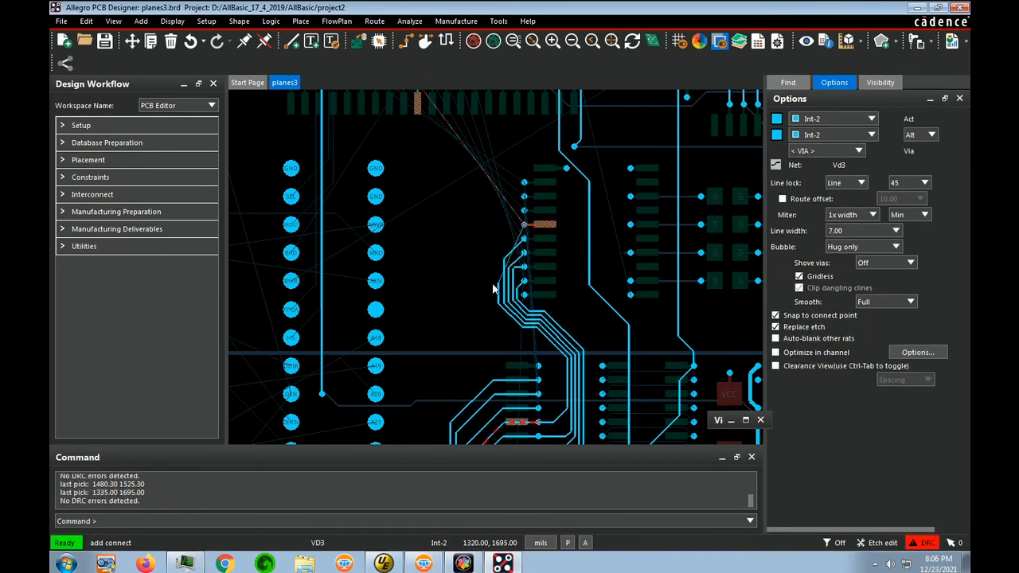
- Route nets VD2 and VD1 on Int-2 from their lower vias, outside VD3, to their matching vias on the chip above
click(539, 414)
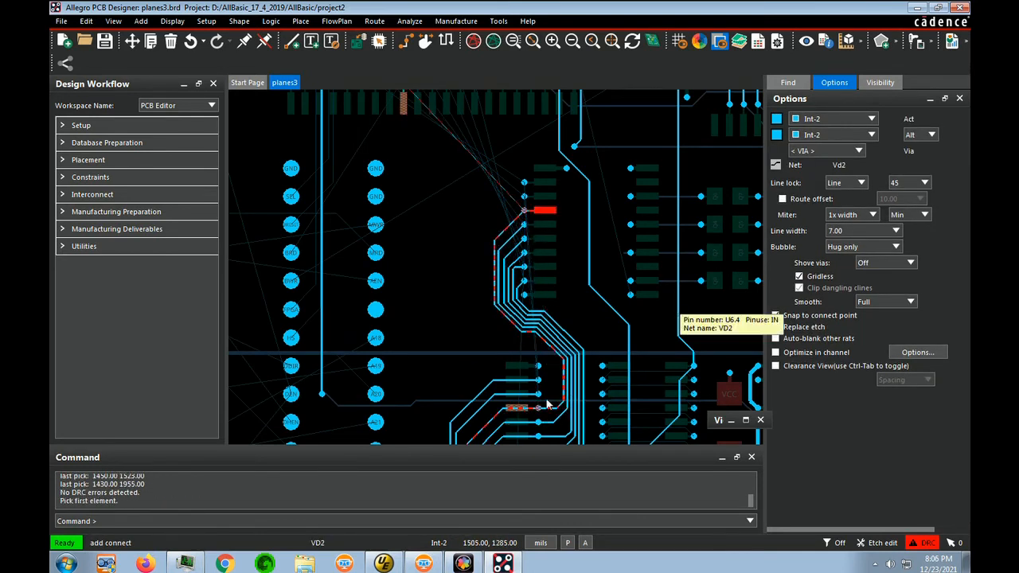
click(538, 399)
click(560, 382)
click(490, 231)
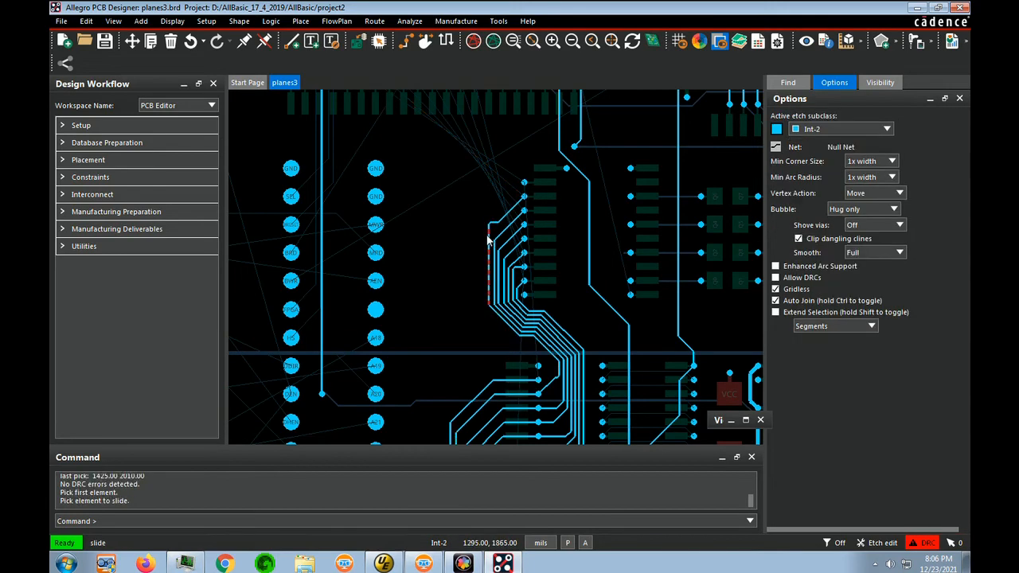
- Slide net VD1's vertical segment and route net VD0 on Int-2 outside it to its matching via on the chip above
key(F3)
click(491, 238)
scroll(490, 223, up, 3)
scroll(529, 173, down, 3)
click(601, 360)
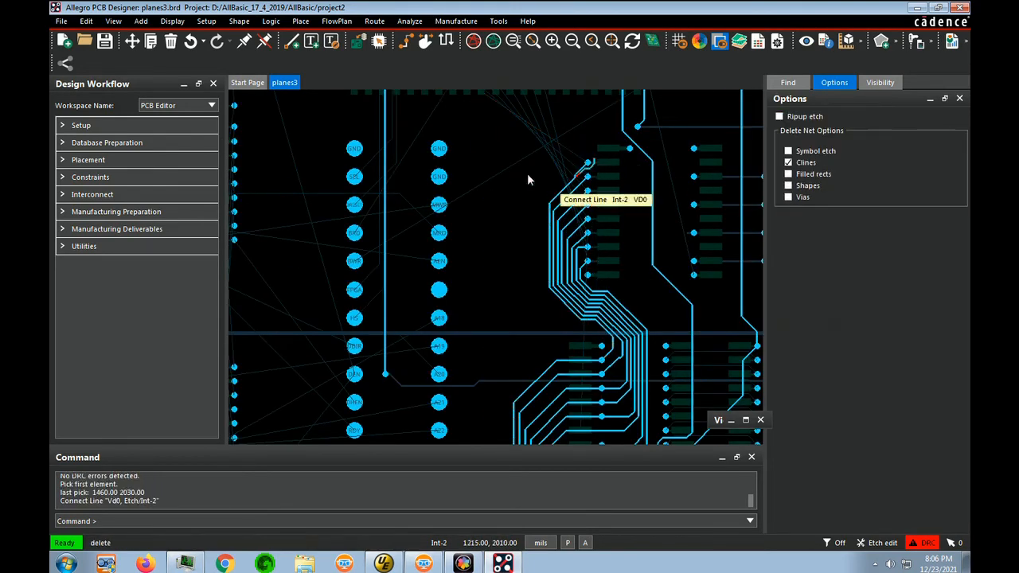
click(601, 346)
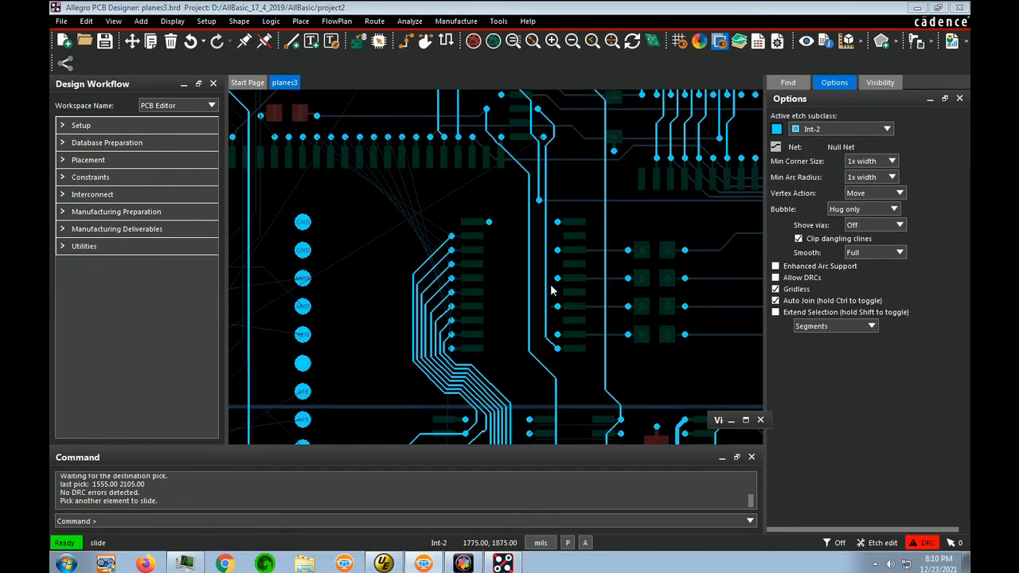
- Reroute net WSTAT on Int-2 around the right of its via column and shift the neighbouring vertical trace into the freed space
click(560, 354)
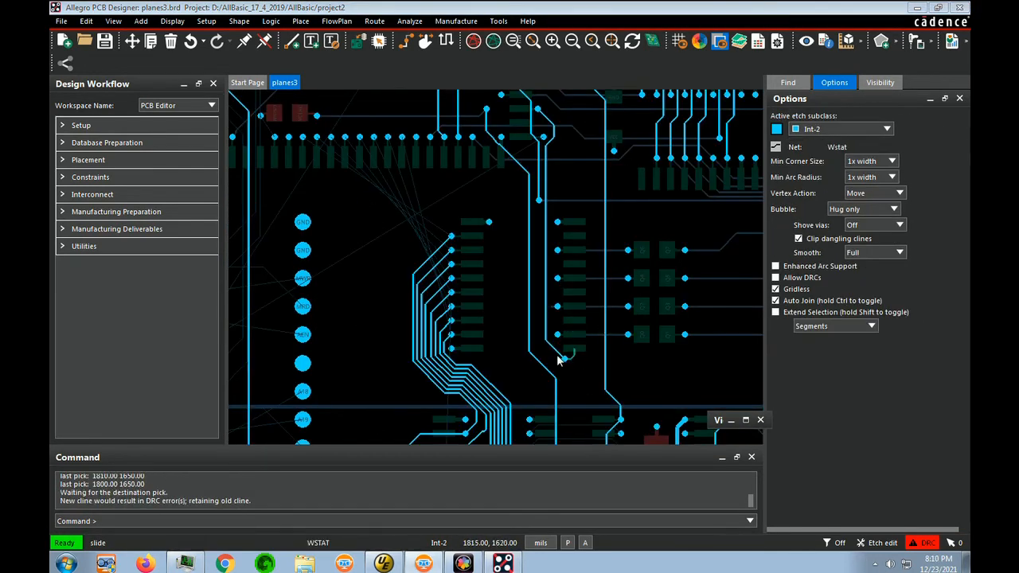
key(F3)
click(558, 350)
click(587, 324)
click(546, 375)
click(529, 205)
- Slide the via at the upper chip's first left-column pin to the pad's left side, above the other vias
key(shift+F3)
click(491, 224)
click(452, 225)
- Route net VD7 on Int-2 from its chip via around the right to its matching via in the top row, adjusting its upper bend
key(F3)
click(453, 335)
click(526, 321)
click(402, 137)
click(479, 165)
click(467, 149)
- Route net VD6 on Int-2 from its chip via, inside the VD7 trace, to its matching via in the top row
click(452, 320)
click(515, 310)
click(457, 155)
click(386, 137)
- Route nets VD5 and VD4 on Int-2 from their chip vias, inside VD6, to their matching vias in the top row
click(452, 307)
click(511, 293)
click(374, 137)
click(452, 292)
click(509, 278)
click(359, 137)
- Route nets VD3 and VD2 on Int-2 from their chip vias, inside VD4, to their matching vias in the top row
click(453, 278)
click(505, 264)
click(346, 137)
click(452, 264)
click(499, 253)
click(330, 136)
- Route nets VD1 and VD0 on Int-2 from their chip vias, inside VD2, to their matching vias in the top row
click(451, 250)
click(494, 239)
click(457, 177)
click(316, 137)
click(451, 235)
click(484, 226)
click(448, 181)
click(303, 137)
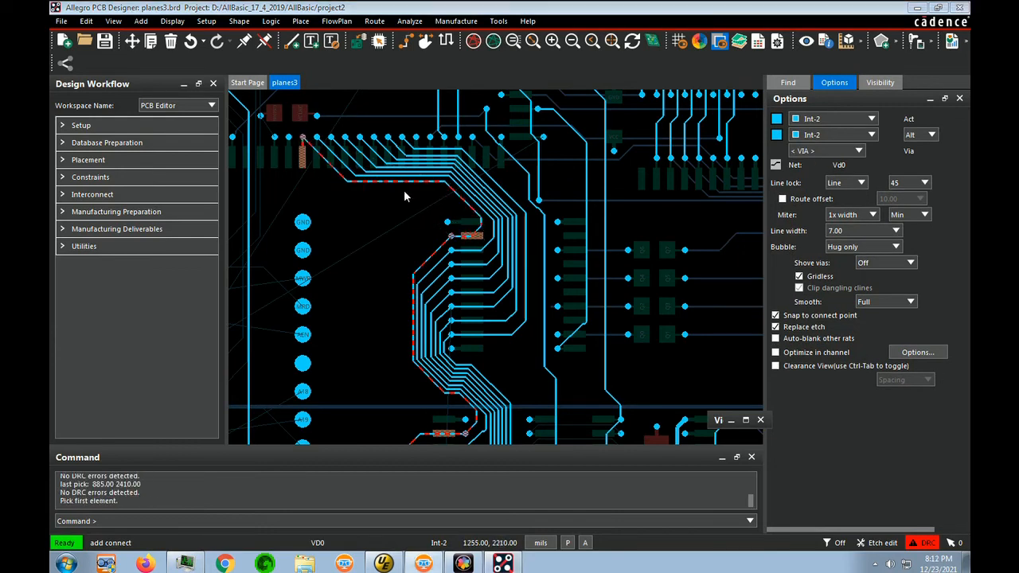
click(404, 40)
click(393, 182)
drag(522, 263, 501, 262)
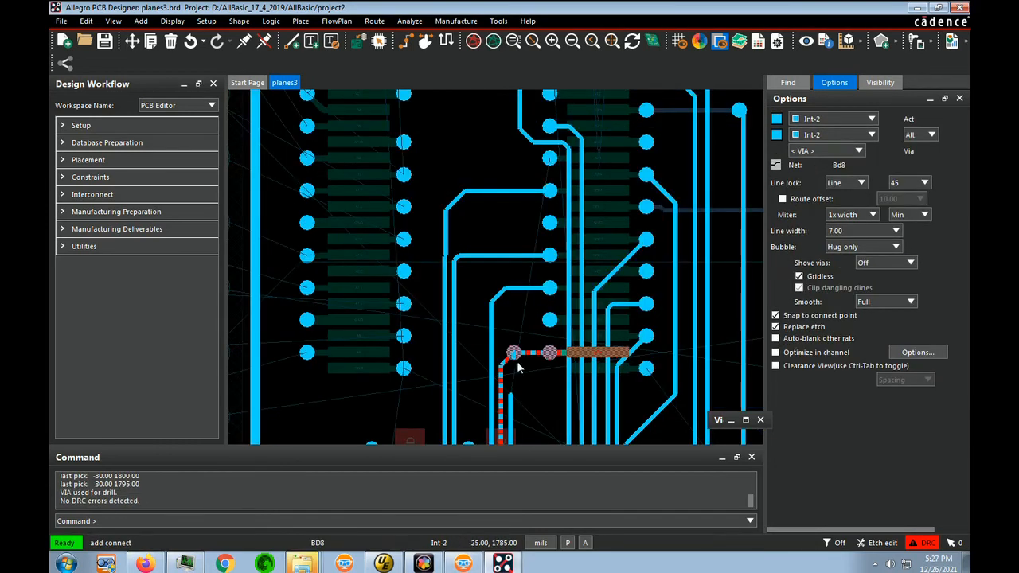
- Delete net BD8's Int-2 segment between its two vias and reroute that link on Int-1
key(Delete)
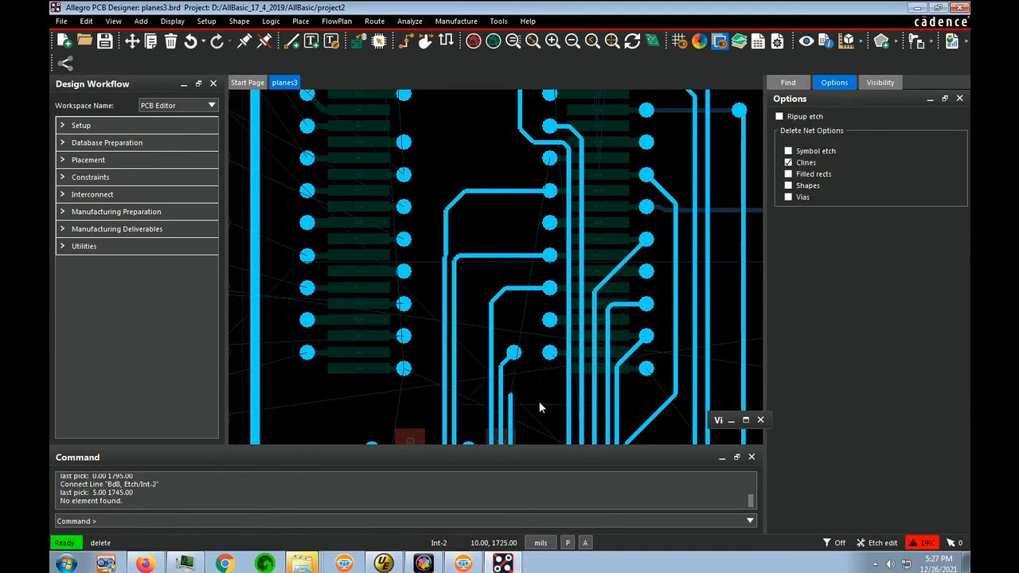
key(F3)
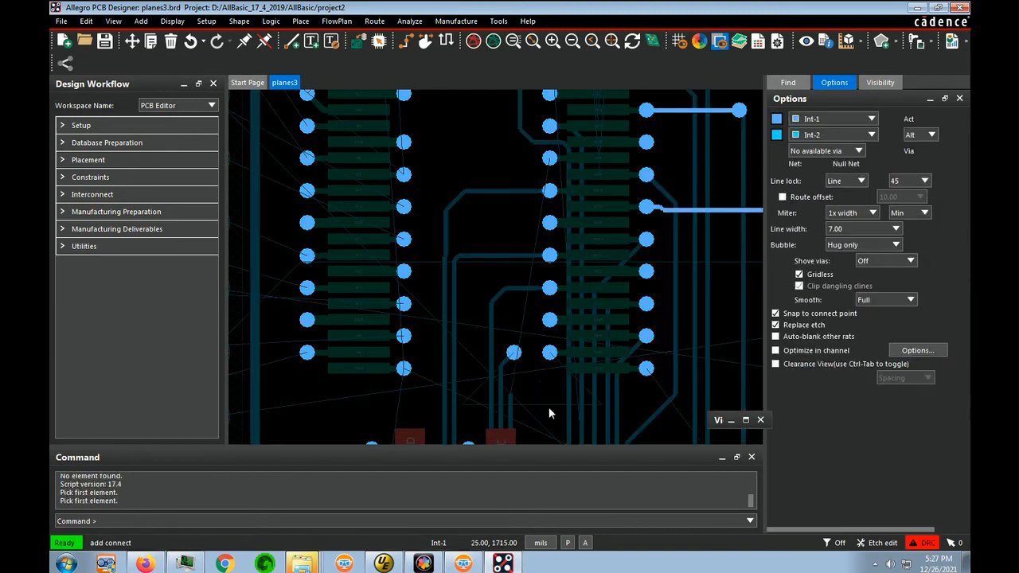
click(513, 355)
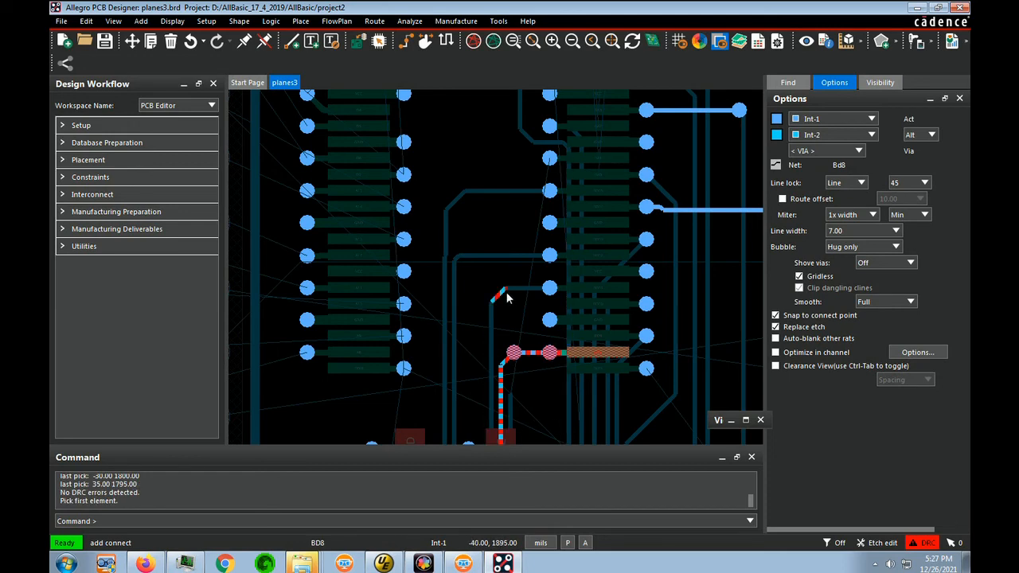
- Add vias at the Int-2 corners of nets BD11 and BD12 and link them to their pin vias on Int-1
click(506, 297)
click(551, 292)
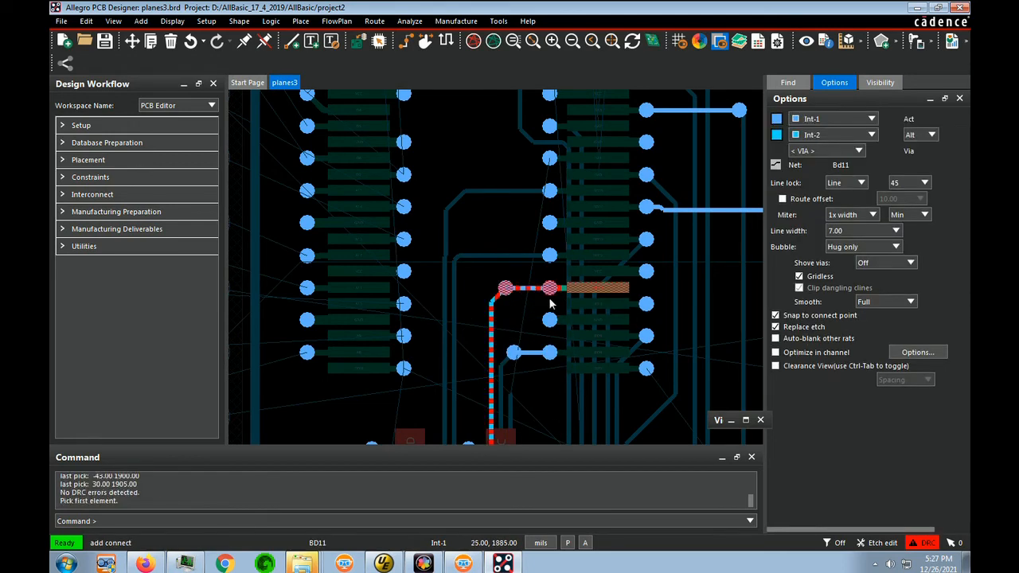
click(500, 257)
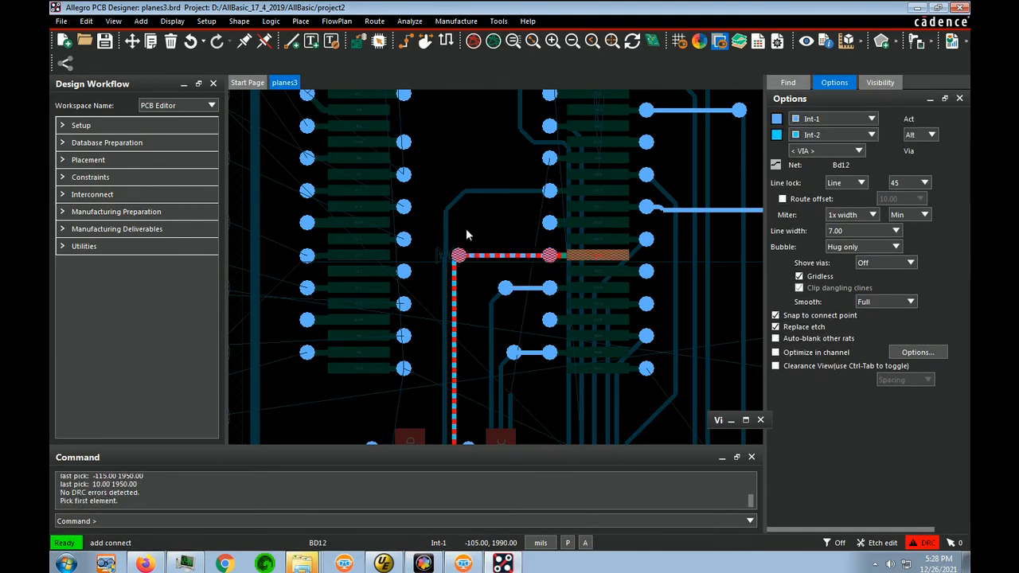
click(449, 240)
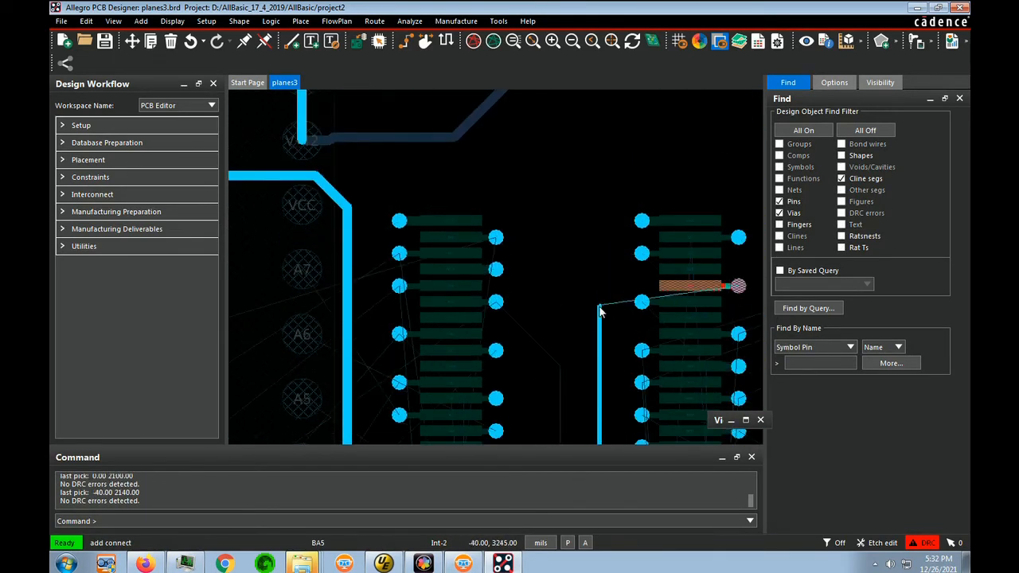
right_click(597, 309)
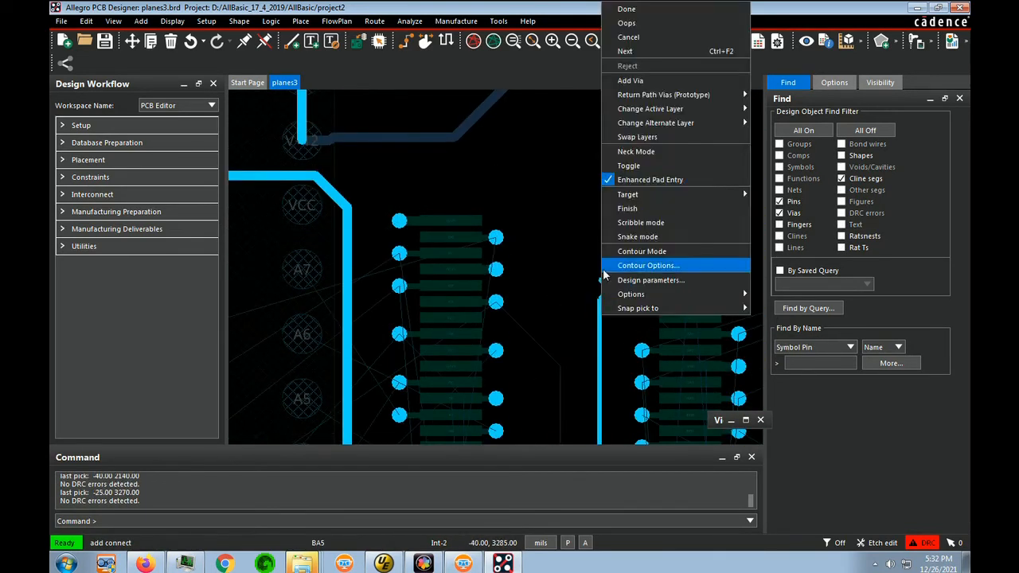
click(633, 262)
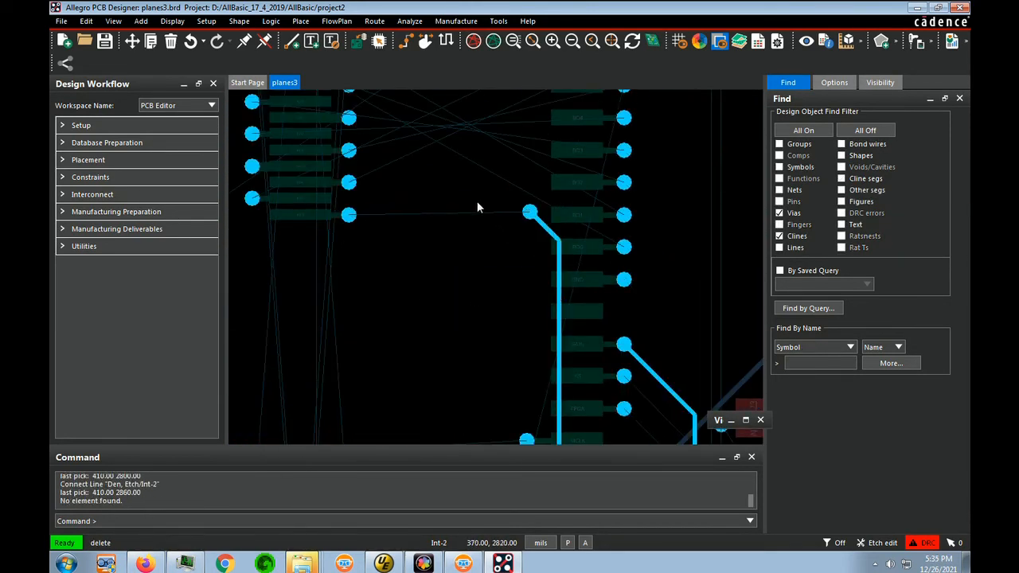
click(521, 217)
click(526, 228)
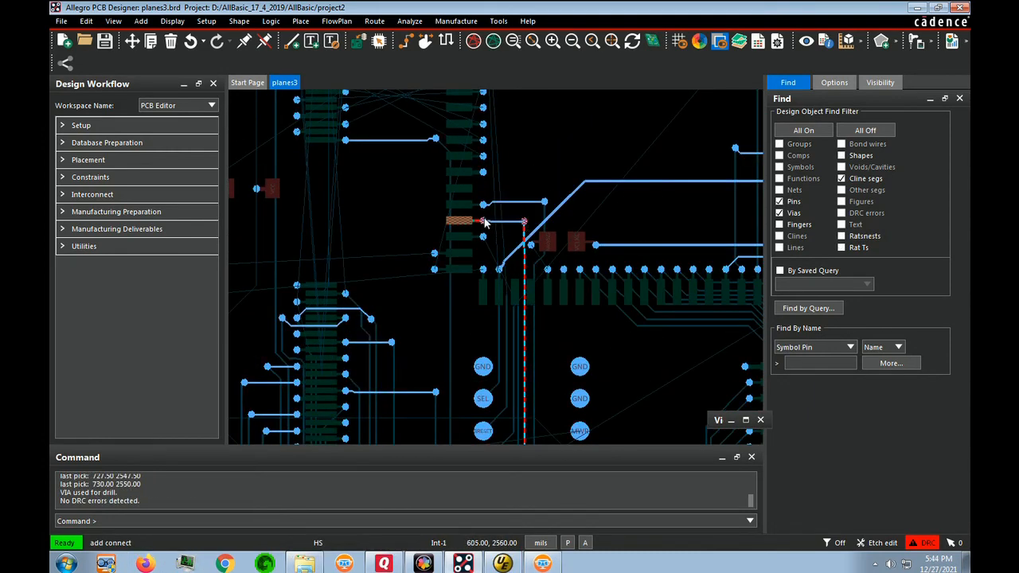
- Finish net HS on Int-1 at its pin via and link the adjacent vertical trace through a new via to the pin via below
click(484, 223)
click(518, 317)
double_click(518, 236)
click(481, 236)
- Reroute the diagonal Int-1 trace from the top-row via around the new vias to its horizontal run at X 945, Y 2674
click(499, 269)
double_click(594, 181)
right_click(662, 178)
click(689, 228)
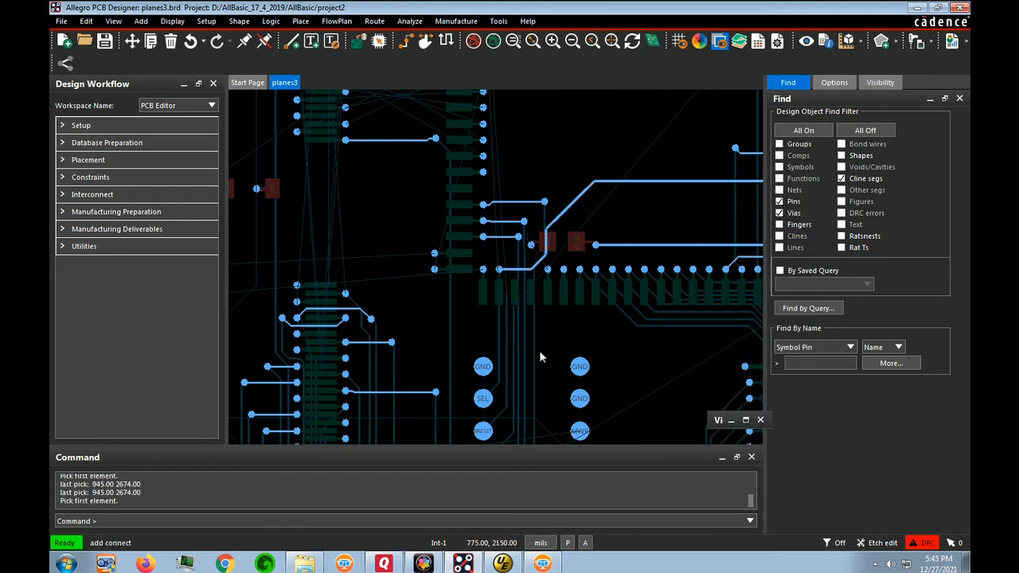
- Slide the vertical Int-2 trace and its new via beside HS slightly to the left
click(514, 317)
key(shift+F3)
click(517, 242)
click(516, 241)
- Extend the neighbouring vertical trace and net BRESET upward on Int-2, taking BRESET through X 660, Y 2490
key(F3)
click(514, 270)
click(506, 240)
click(507, 311)
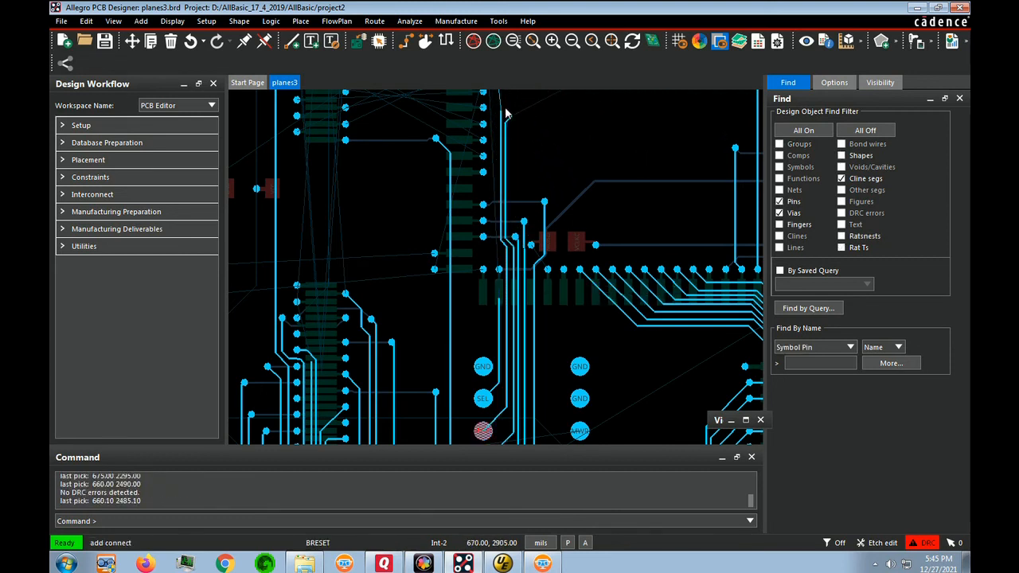
- Route net SEL on Int-2 through X 630, Y 2395 to its upper pin via and connect BRESET to the via above it
click(501, 328)
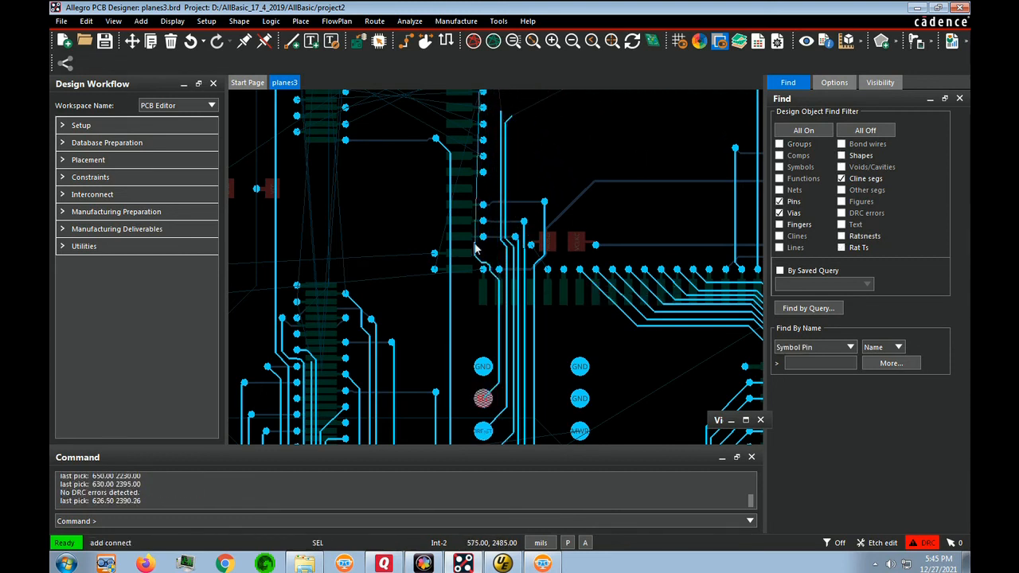
key(Up)
key(Up)
key(Up)
click(483, 146)
click(500, 295)
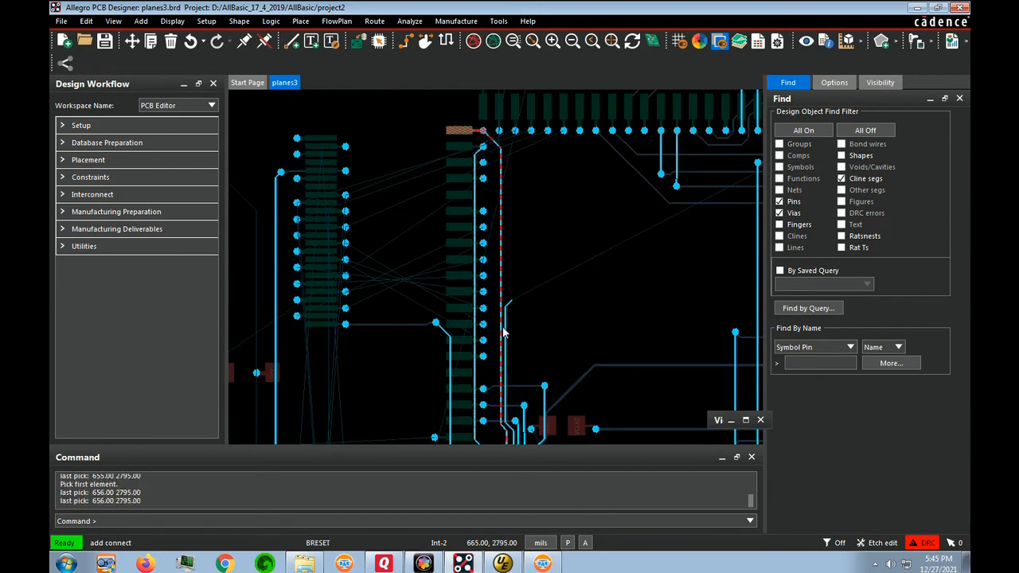
- Route net BRD upward on Int-2, add a via at X 705, Y 3320, and continue on Int-1 to X 1080, Y 3155
click(509, 329)
double_click(517, 159)
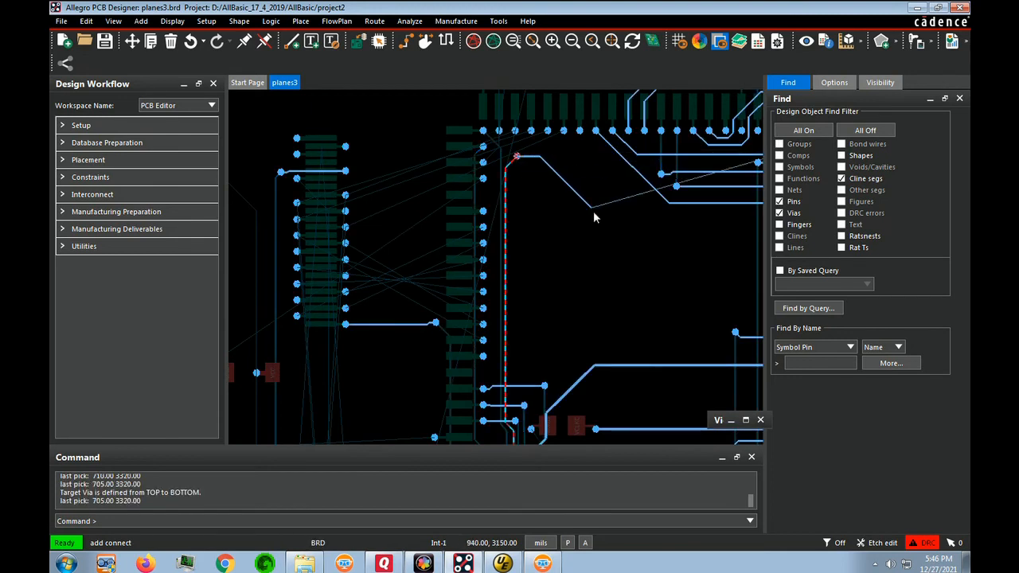
click(639, 209)
key(Right)
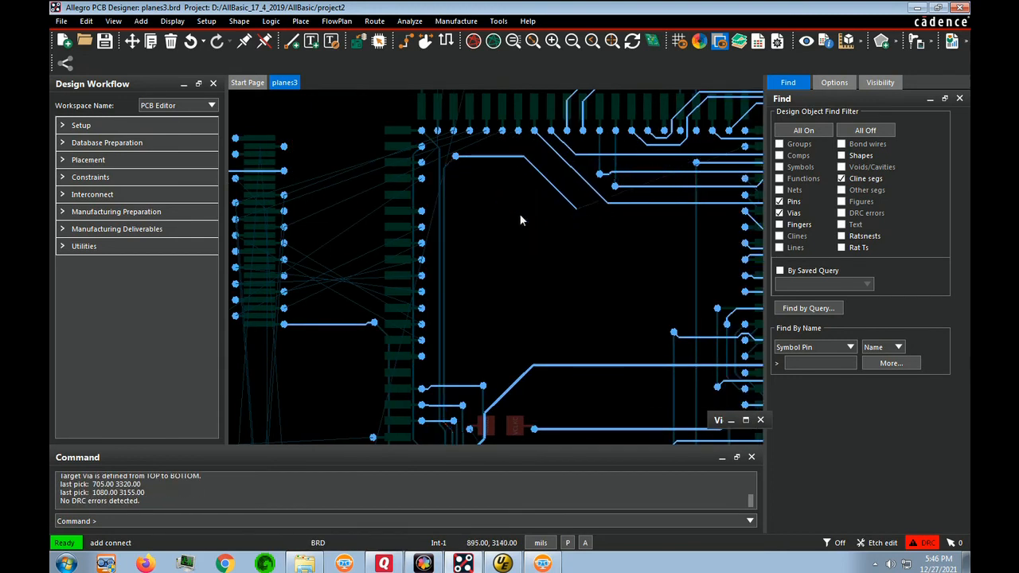
- Route BRD on Int-1 from the chip's right-hand via column through the upper via row to X 805, Y 3560, sliding neighbouring segments clear
click(745, 146)
click(582, 148)
key(s)
click(575, 171)
click(562, 173)
click(562, 141)
click(558, 149)
key(F3)
click(583, 148)
click(561, 137)
click(552, 108)
key(Left)
key(Up)
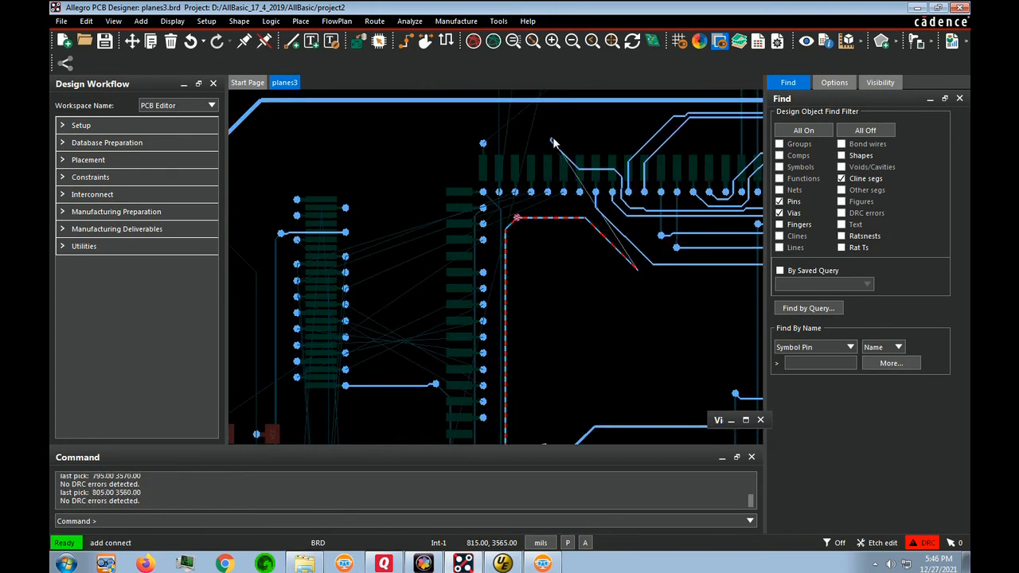
- Delete BRD's diagonal Int-1 trace inside the chip outline and slide its via up above the upper pad row
key(F6)
click(577, 257)
key(s)
click(516, 217)
click(512, 146)
- Connect the open end of BRD's Int-1 trace to its relocated via and slide the adjacent trace segment
key(F3)
click(549, 141)
click(512, 146)
key(s)
click(510, 219)
click(639, 217)
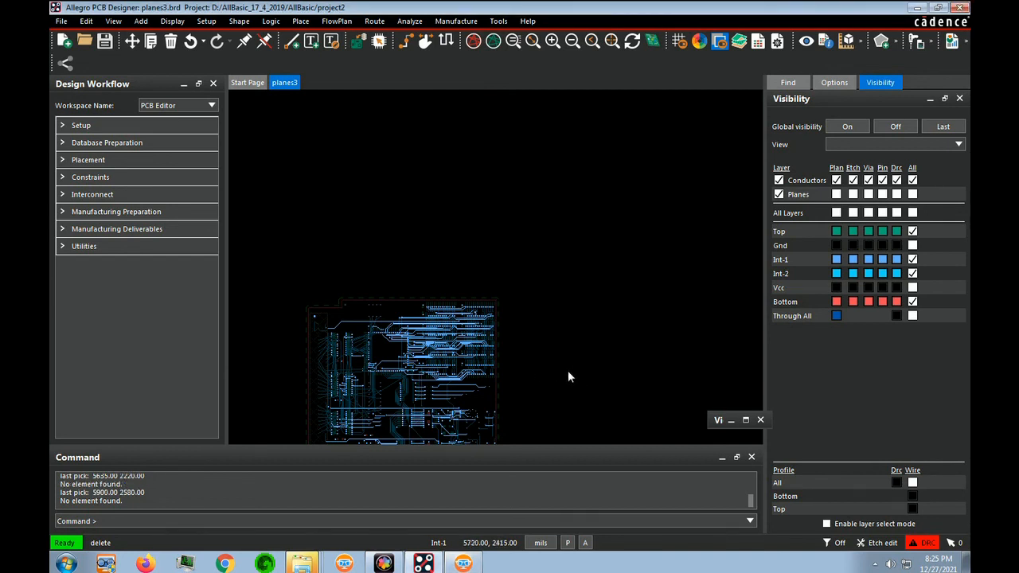
- Hide all conductor layers and turn off shadow mode to examine the unrouted ratsnest across the whole board
key(F2)
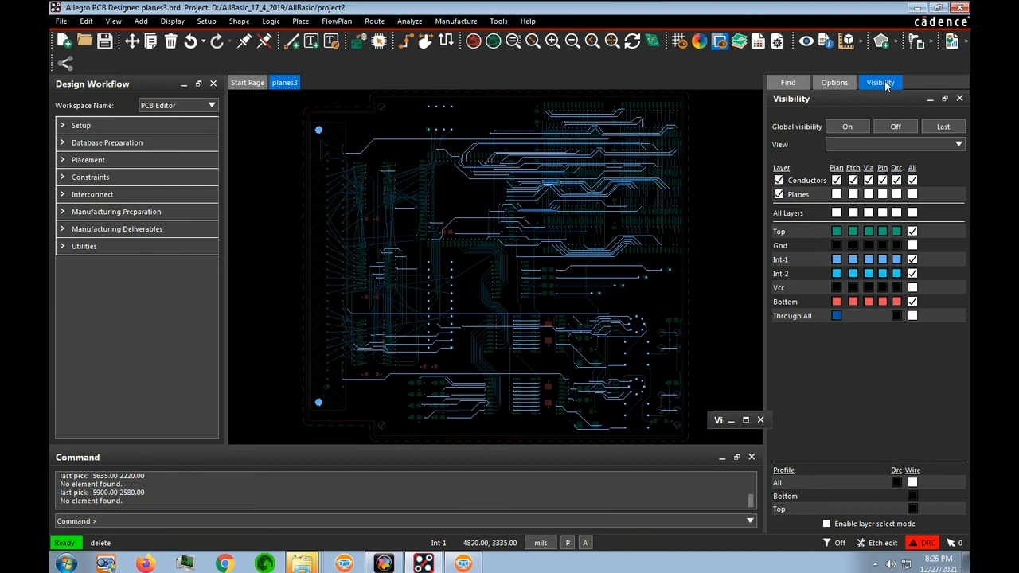
click(912, 180)
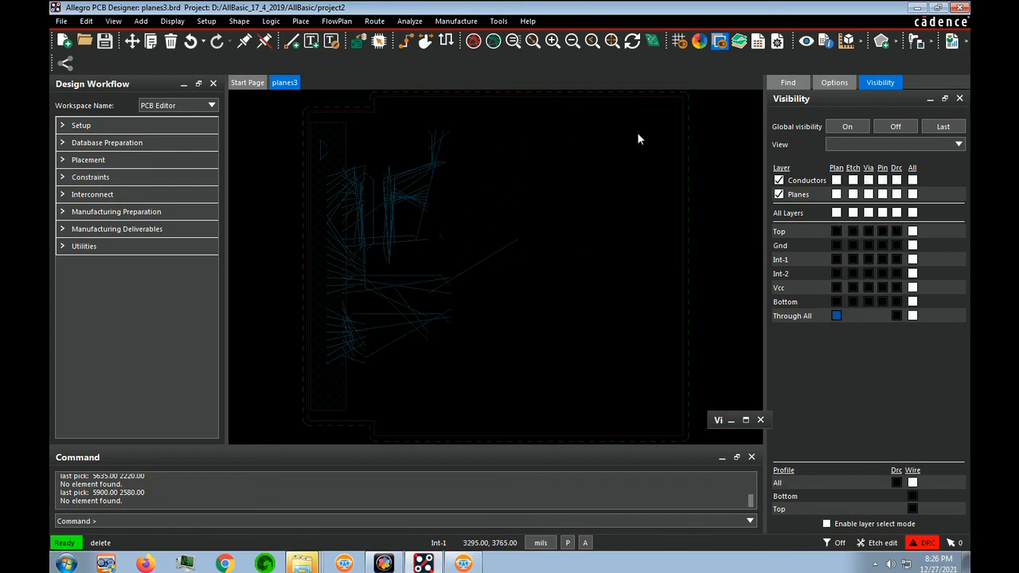
click(720, 42)
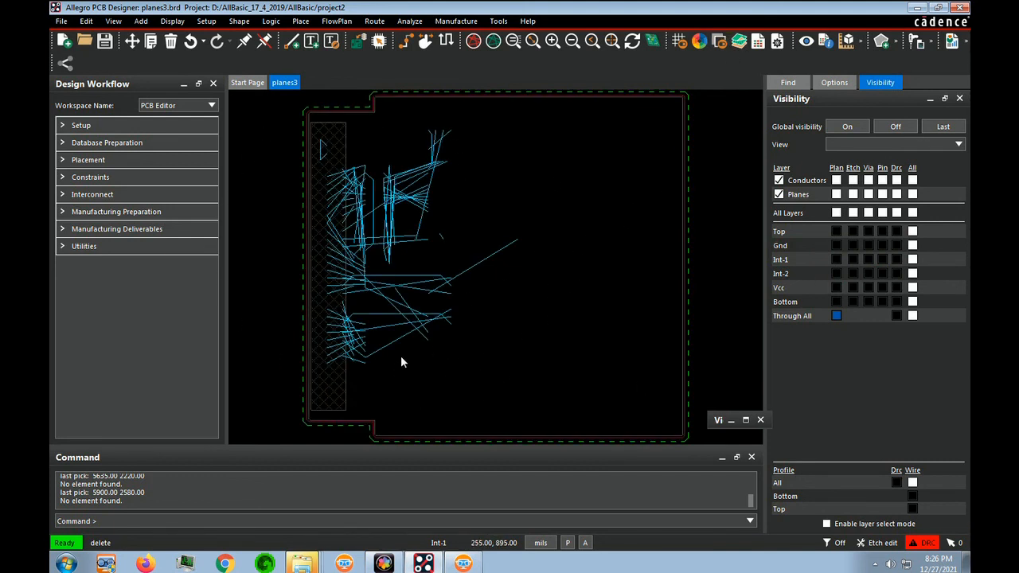
- Show all conductor layers, turn shadow mode back on, and examine the Int-1 traces around the VCLKC pad
click(913, 181)
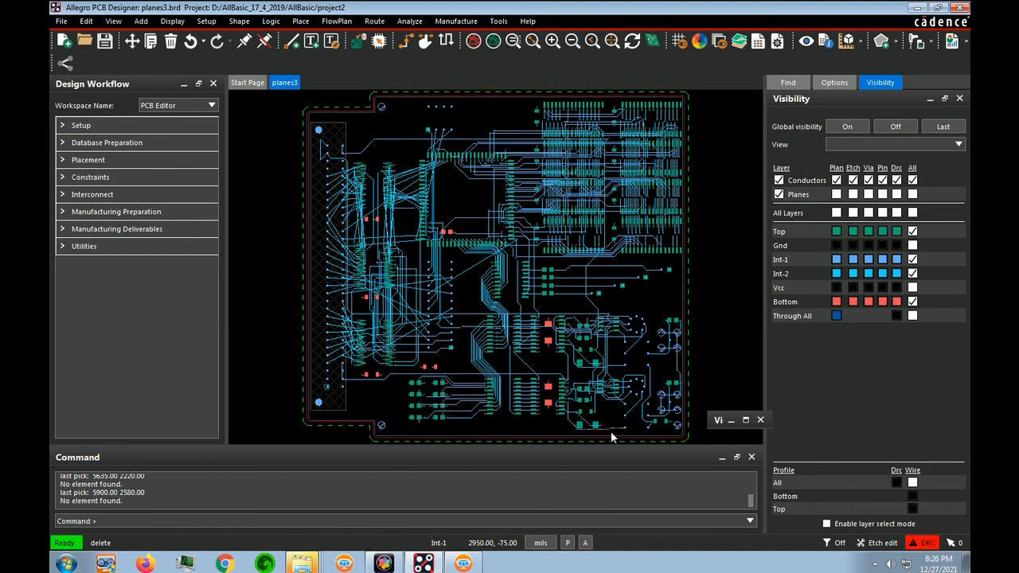
click(720, 44)
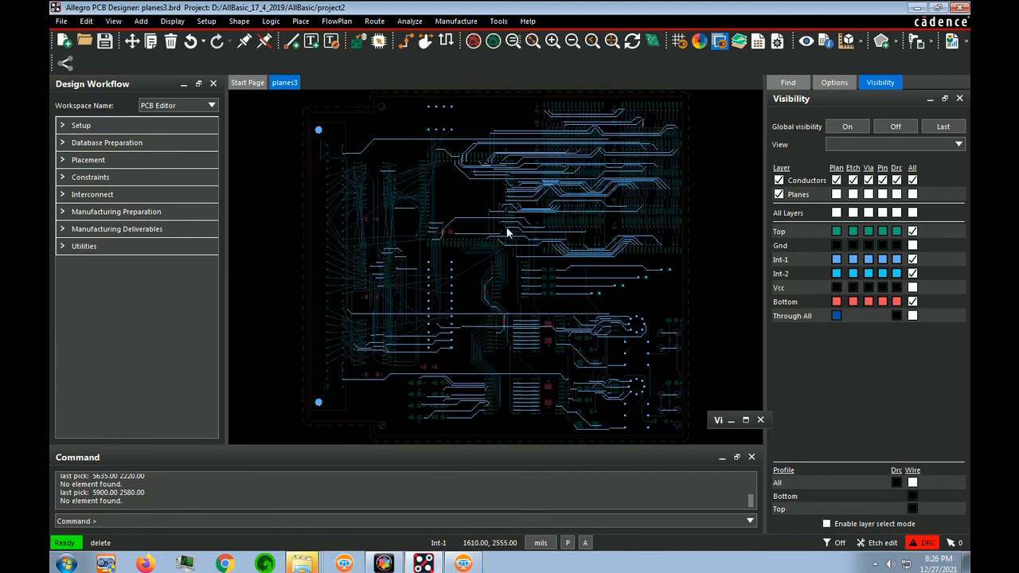
scroll(458, 225, up, 5)
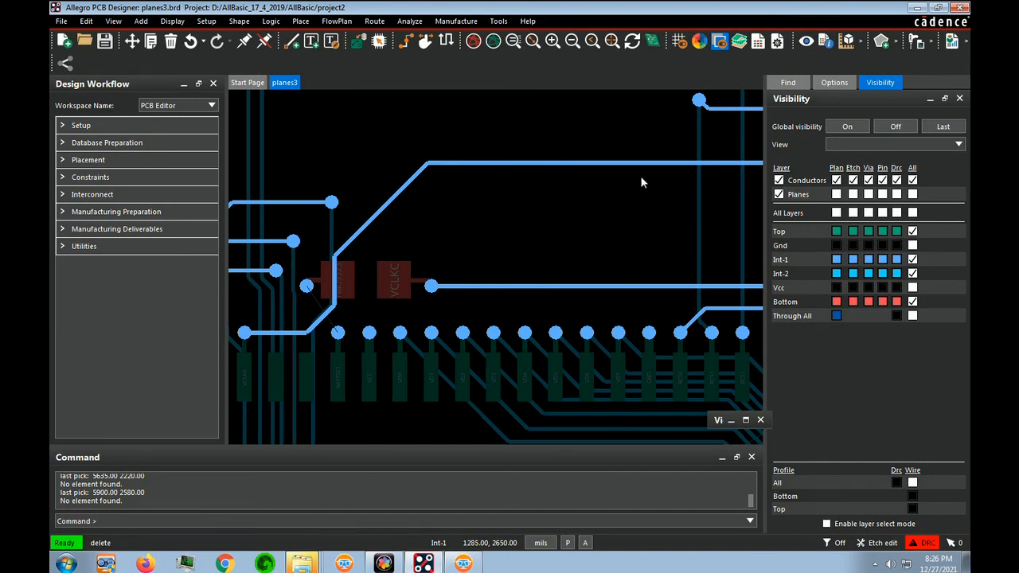
scroll(643, 181, up, 5)
scroll(489, 272, down, 6)
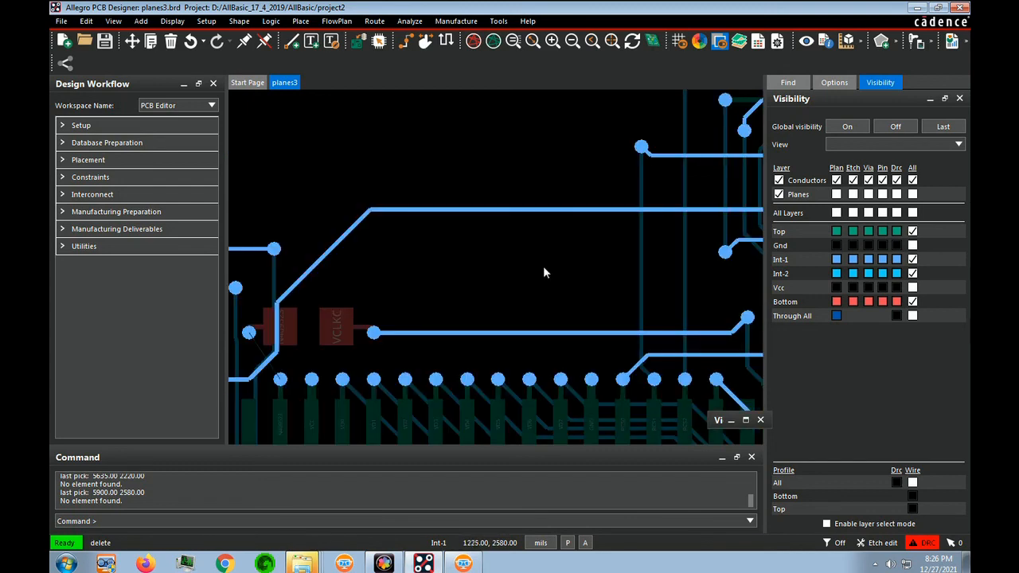